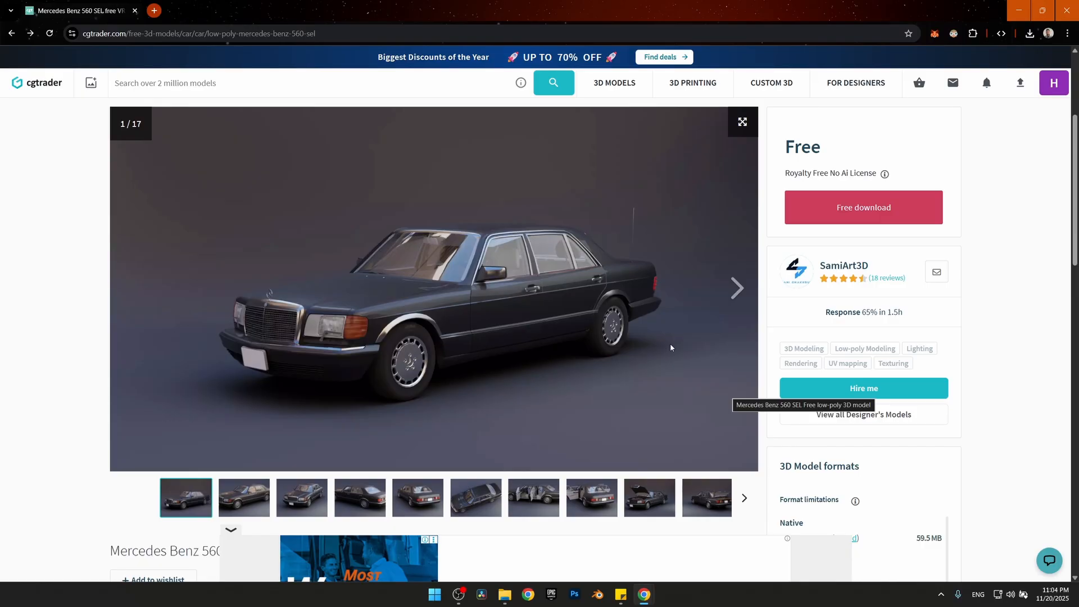
# Minimise the browser and open the Mercedes Benz 560 SEL .blend file from the desktop's uploads_files folder in Blender
pyautogui.scroll(-2, 669, 344)
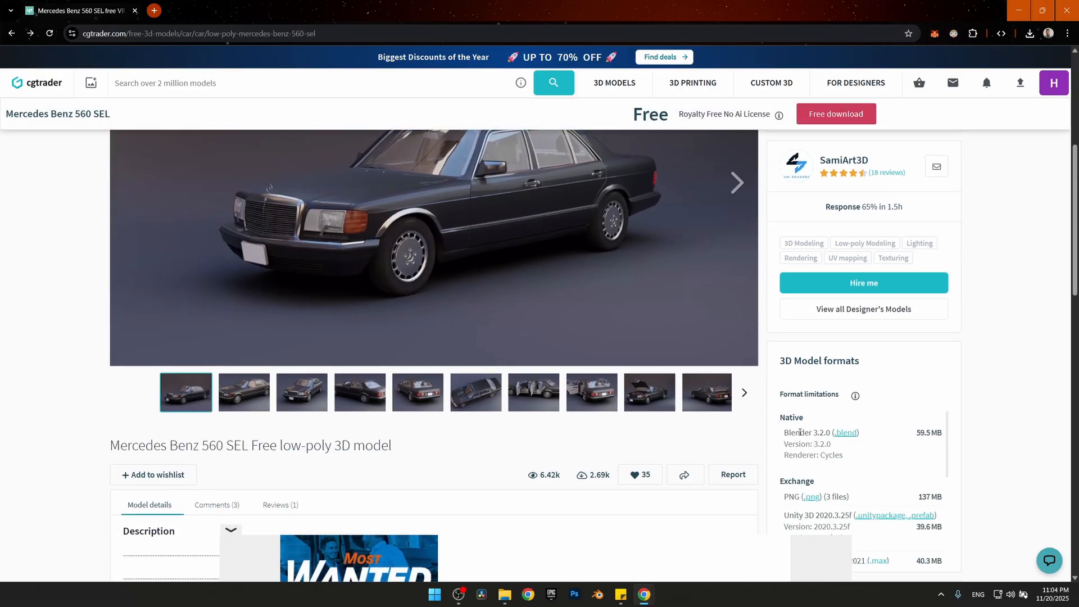
pyautogui.scroll(2, 848, 436)
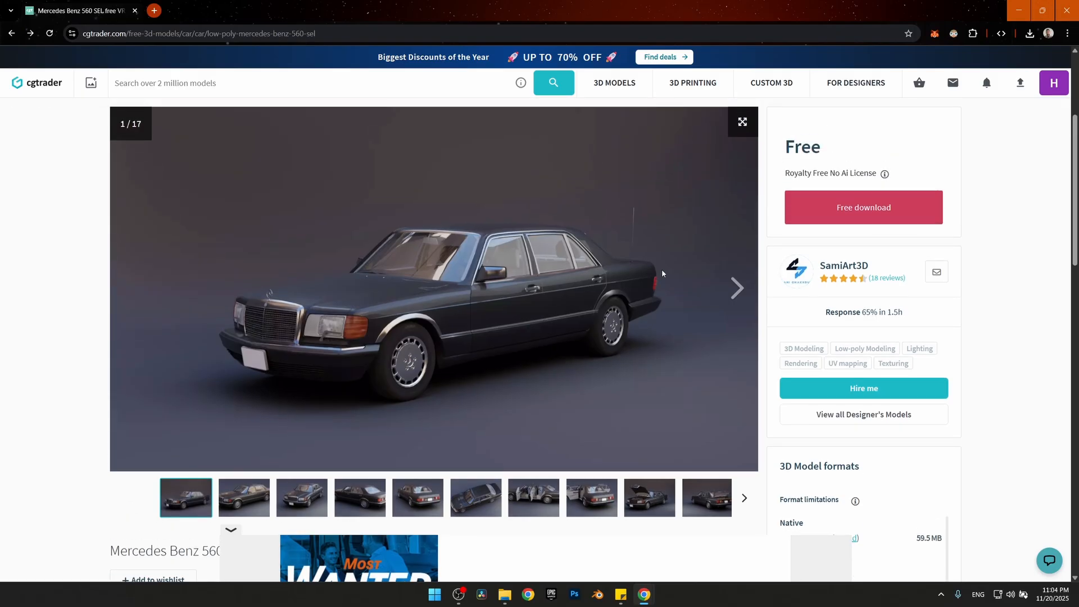
pyautogui.click(1018, 10)
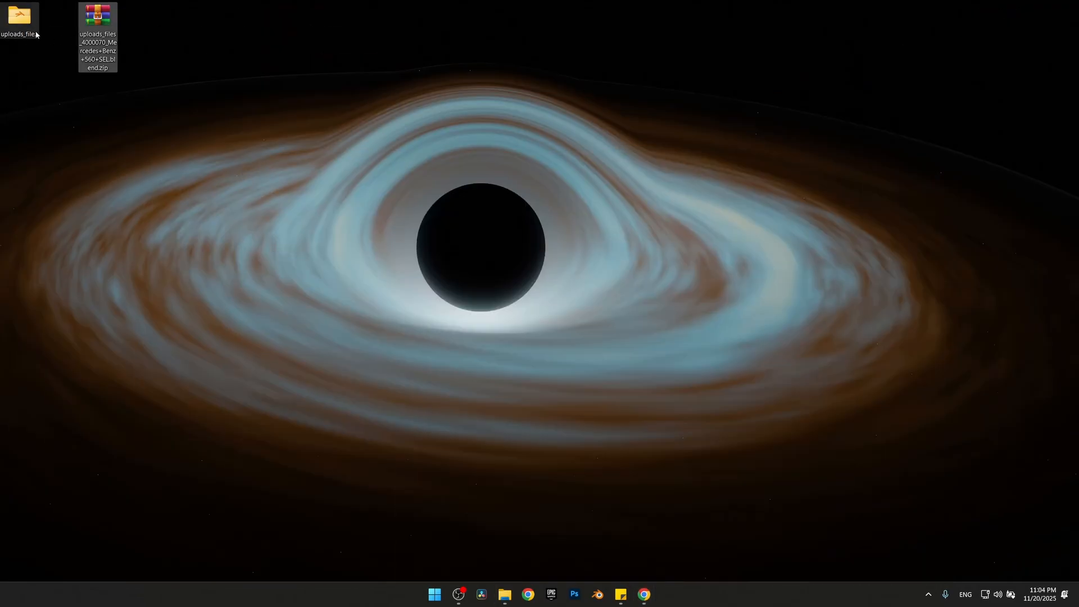
pyautogui.doubleClick(34, 34)
pyautogui.click(436, 248)
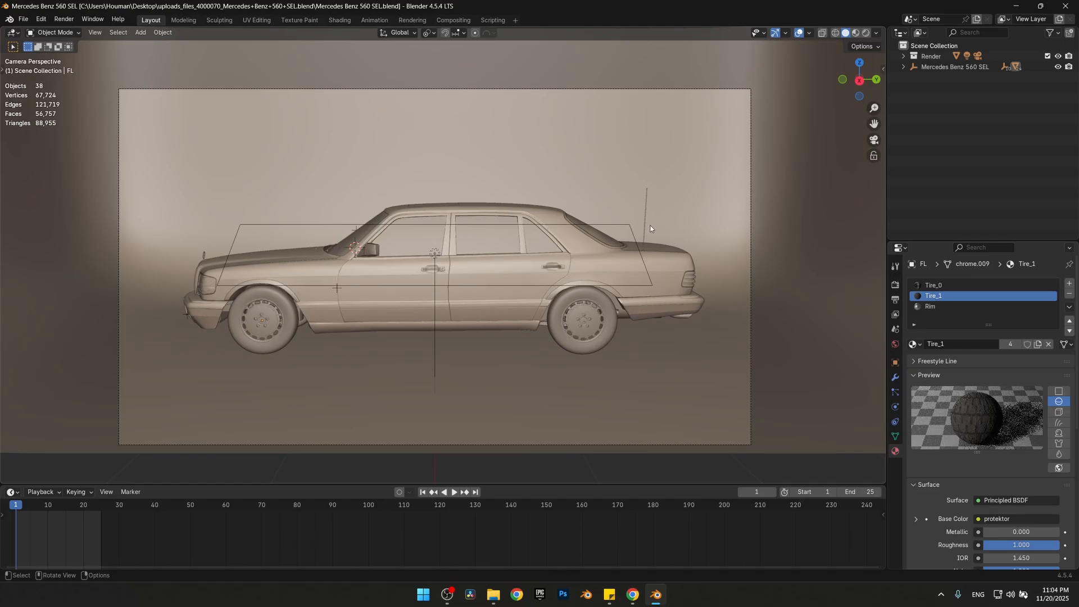
# Delete the backdrop mesh surrounding the car
pyautogui.rightClick(750, 218)
pyautogui.moveTo(681, 208); pyautogui.dragTo(623, 228, button='middle')
pyautogui.click(474, 162)
pyautogui.press('Delete')
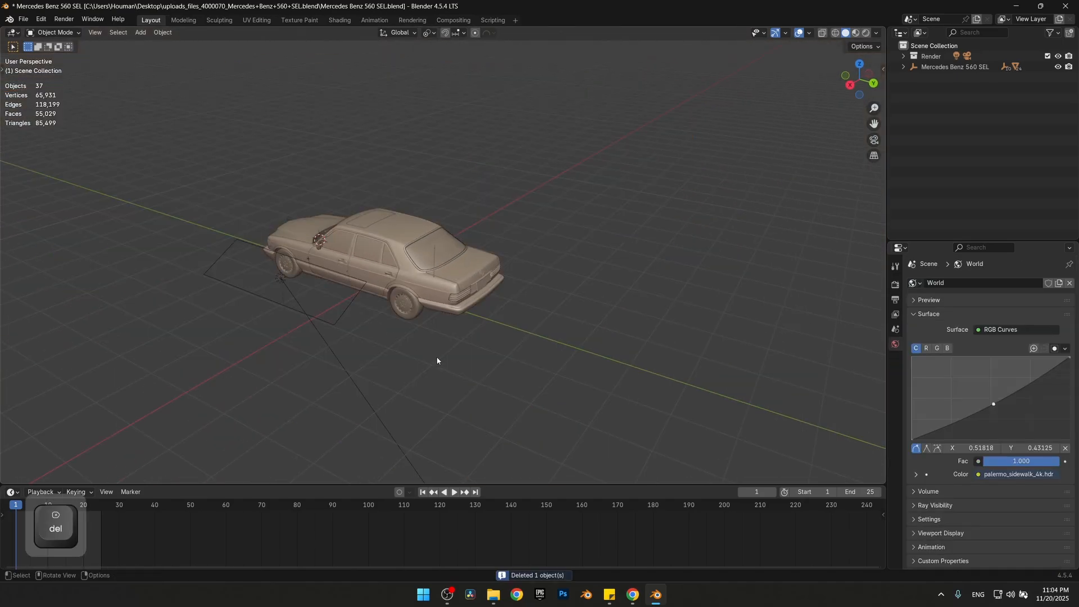
# Delete the area light and camera from the Render collection, along with the collection itself
pyautogui.moveTo(437, 360); pyautogui.dragTo(315, 264, button='middle')
pyautogui.click(903, 56)
pyautogui.click(938, 67)
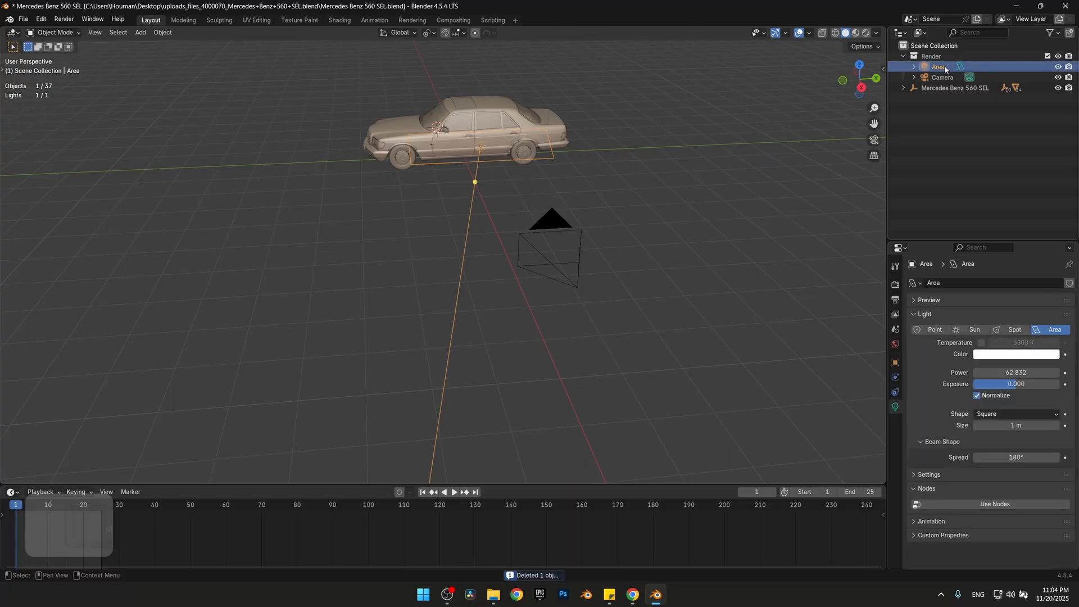
pyautogui.keyDown('shift'); pyautogui.click(942, 78); pyautogui.keyUp('shift')
pyautogui.press('Delete')
pyautogui.click(930, 57)
pyautogui.press('Delete')
# Switch the viewport to Material Preview shading and select all of the car's objects
pyautogui.moveTo(479, 128); pyautogui.dragTo(499, 131, button='middle')
pyautogui.moveTo(499, 131)
pyautogui.keyDown('shift'); pyautogui.mouseDown(button='middle')
pyautogui.moveTo(518, 254)
pyautogui.moveTo(475, 233)
pyautogui.moveTo(528, 241)
pyautogui.mouseUp(button='middle'); pyautogui.keyUp('shift')
pyautogui.scroll(4, 518, 254)
pyautogui.press('z')
pyautogui.click(512, 325)
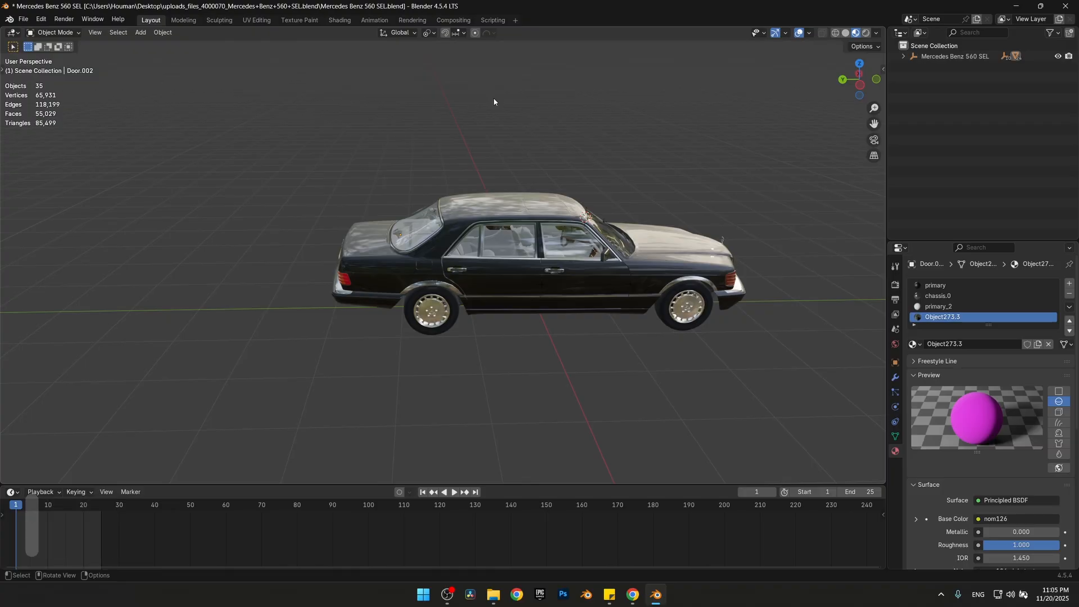
pyautogui.press('a')
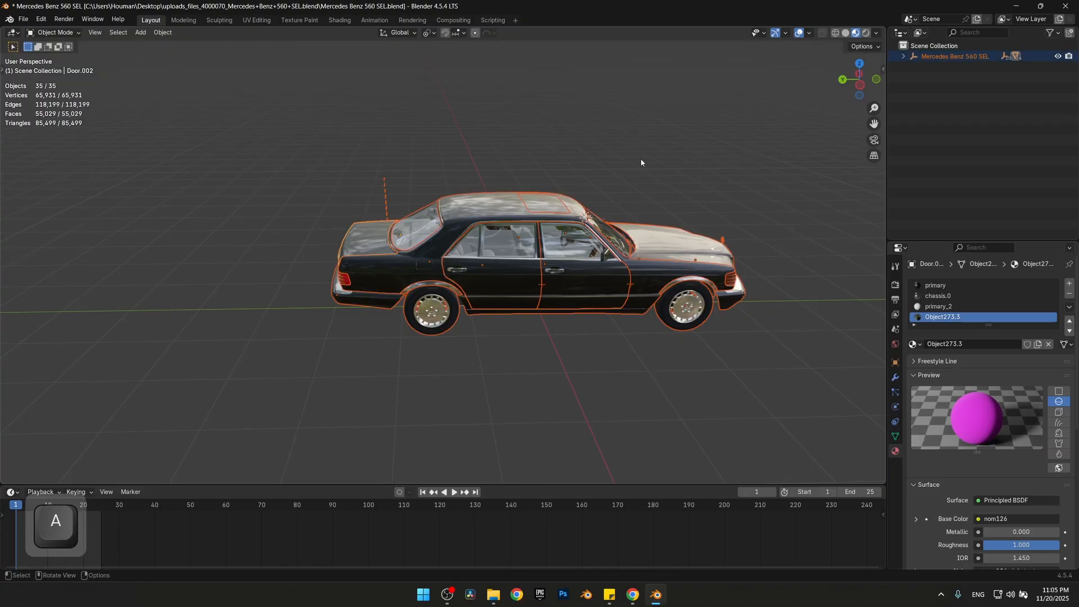
pyautogui.press('r')
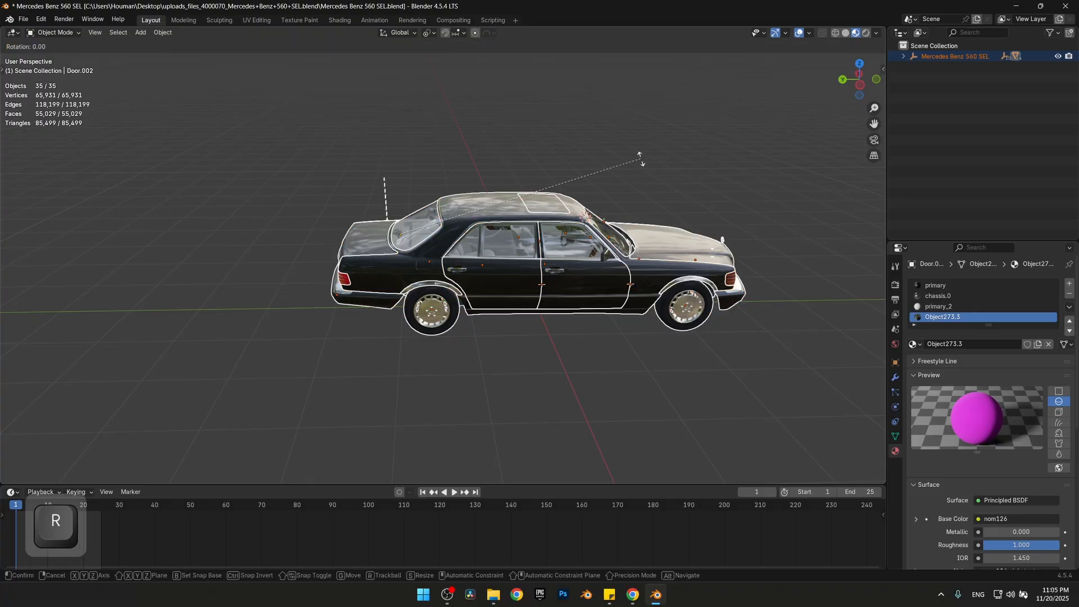
pyautogui.press('z')
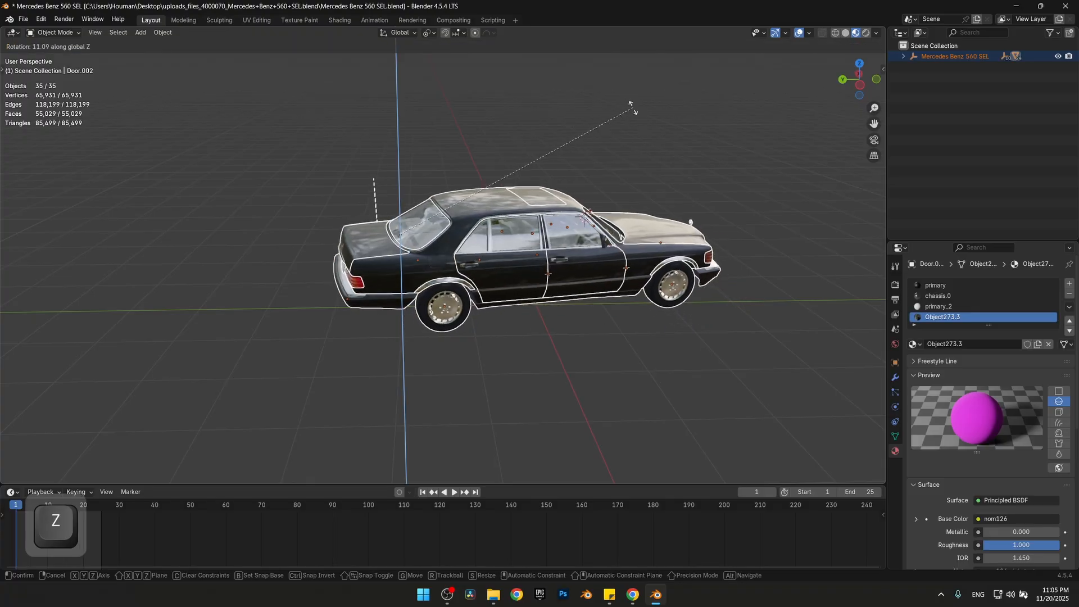
pyautogui.click(616, 200)
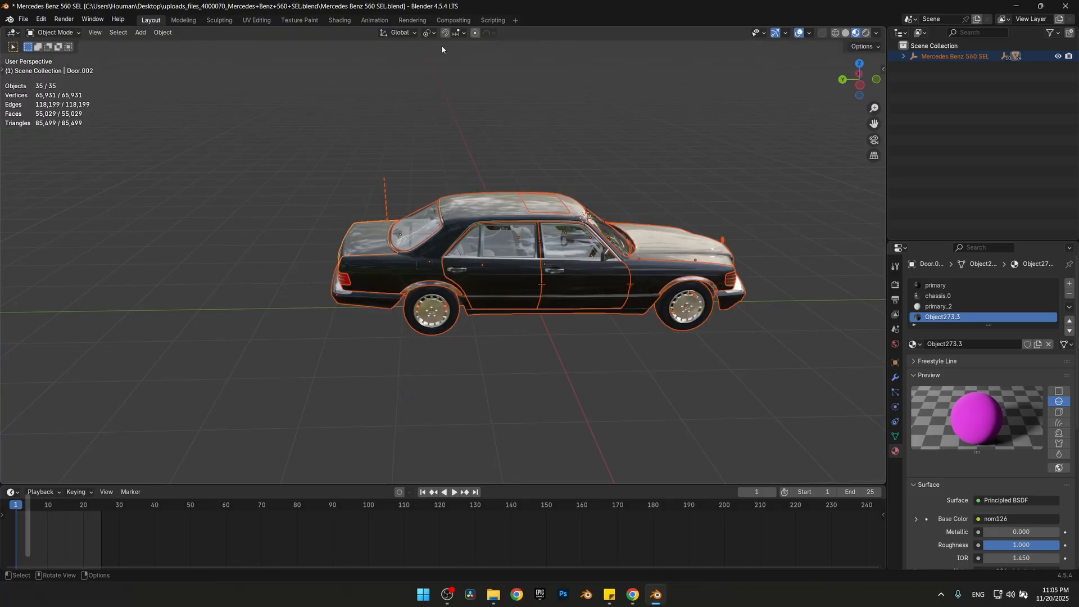
# Set the transform pivot point to Median Point and rotate the whole car 90° about the global Z axis
pyautogui.click(431, 33)
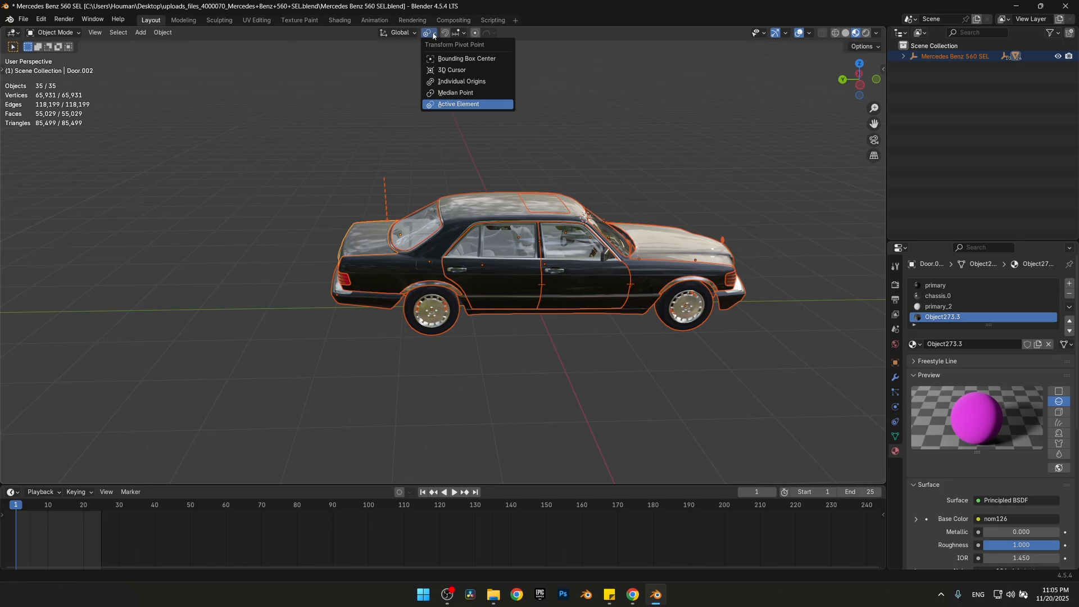
pyautogui.click(457, 93)
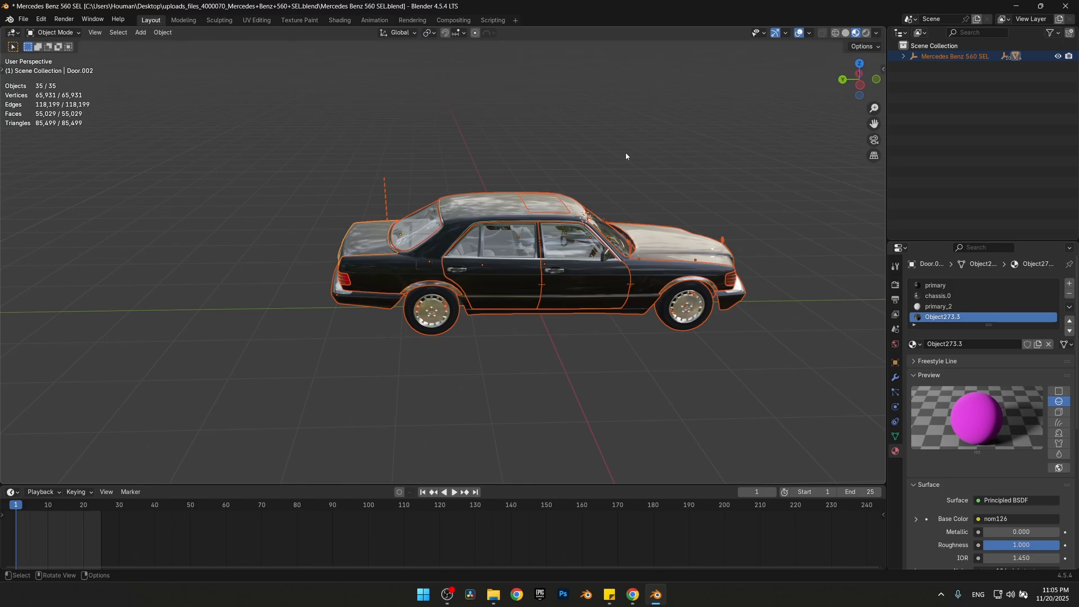
pyautogui.press('r')
pyautogui.press('z')
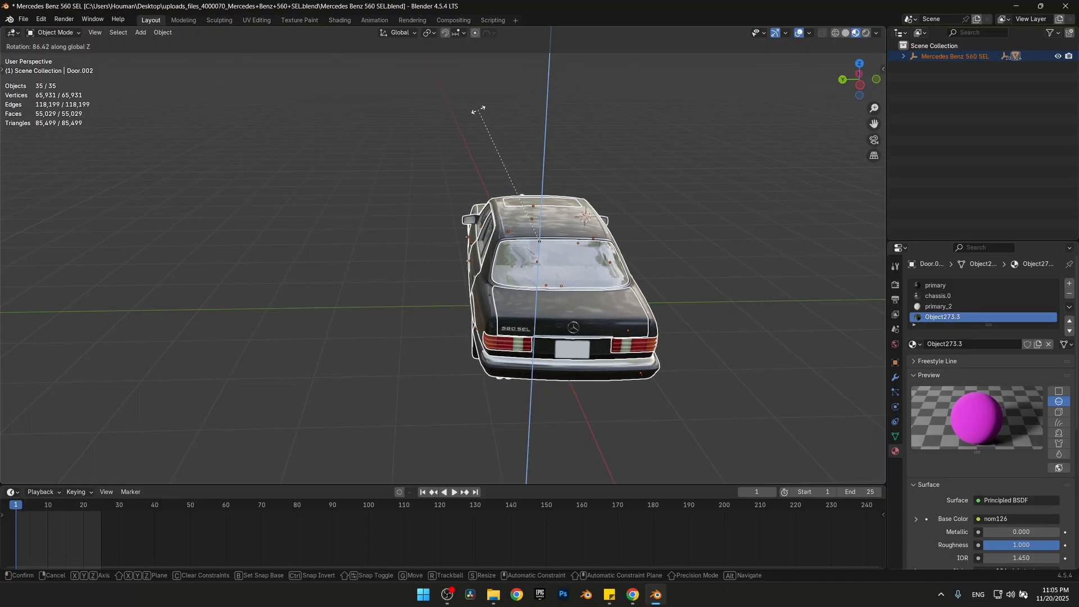
pyautogui.write('90')
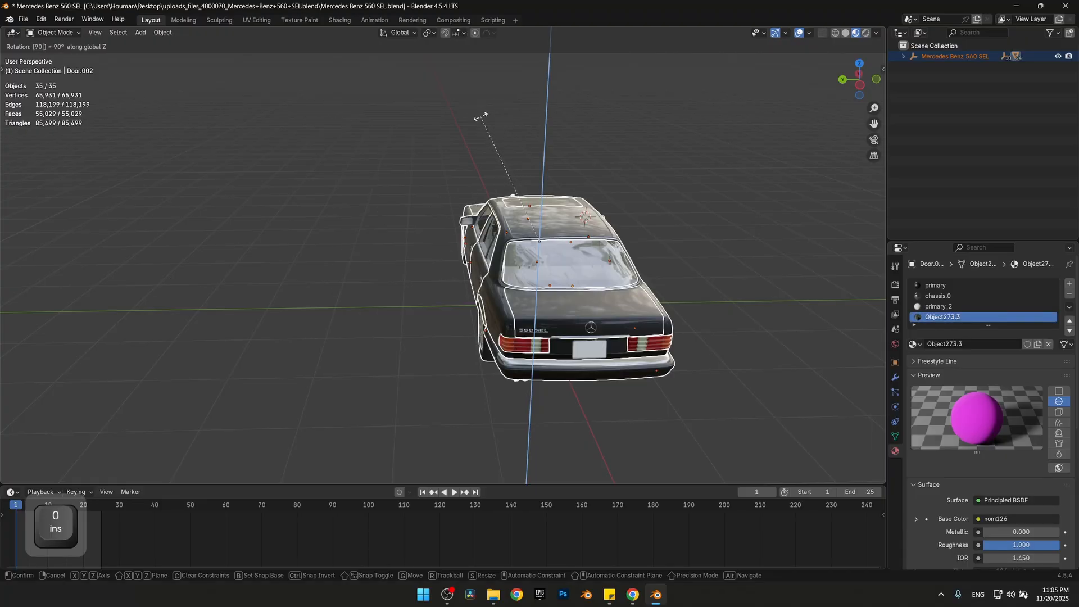
pyautogui.click(460, 126)
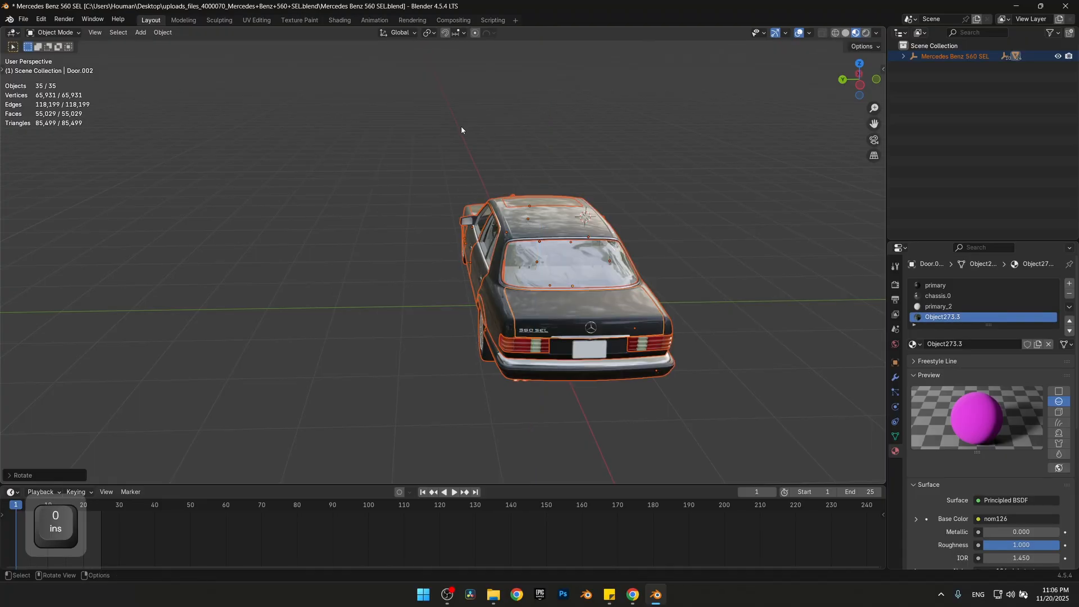
pyautogui.keyDown('shift'); pyautogui.moveTo(605, 148); pyautogui.dragTo(531, 167, button='middle'); pyautogui.keyUp('shift')
pyautogui.click(413, 173)
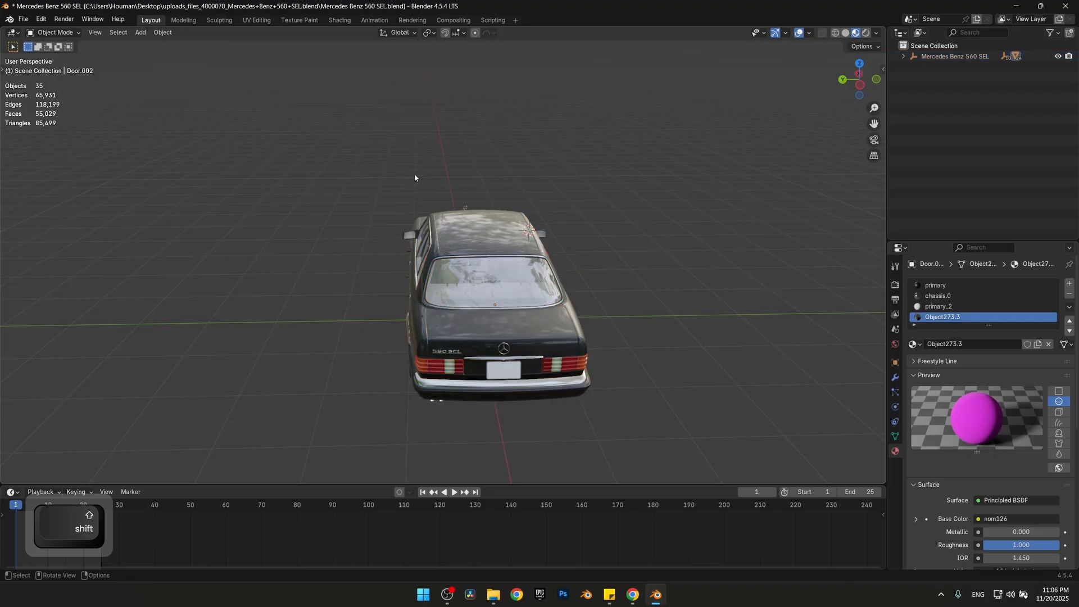
# Measure the car's length from rear bumper to front bumper in the top view
pyautogui.moveTo(433, 184); pyautogui.dragTo(458, 269, button='middle')
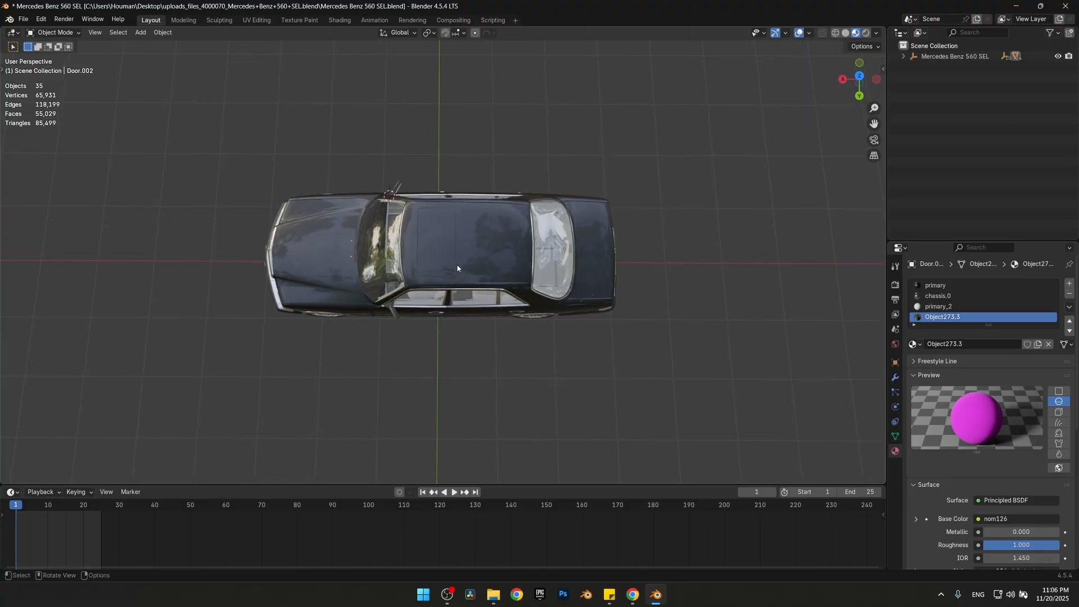
pyautogui.press('KP_7')
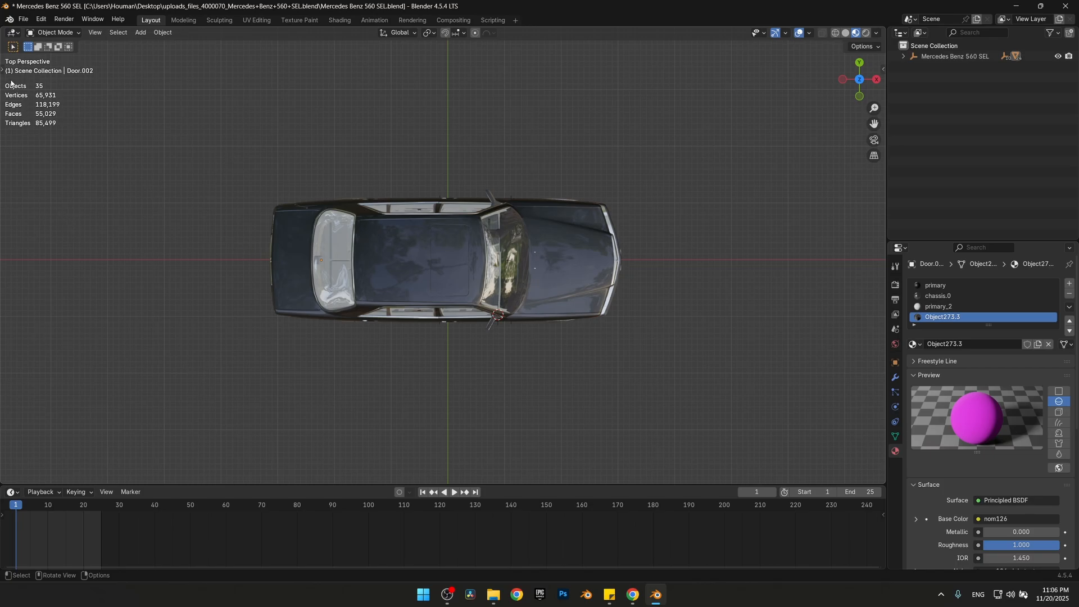
pyautogui.press('t')
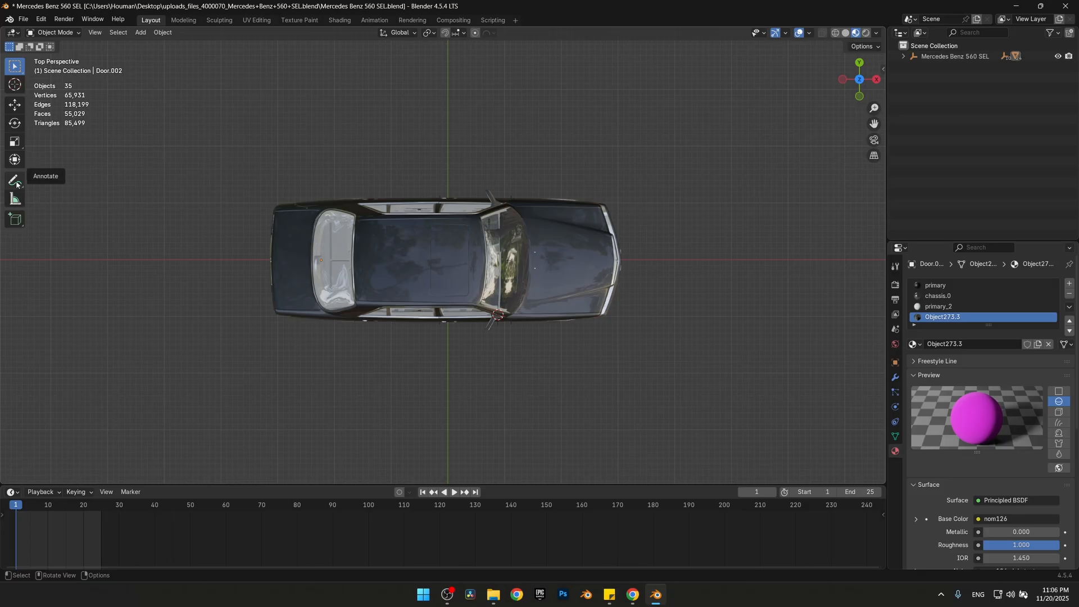
pyautogui.click(15, 199)
pyautogui.moveTo(271, 262); pyautogui.dragTo(621, 262)
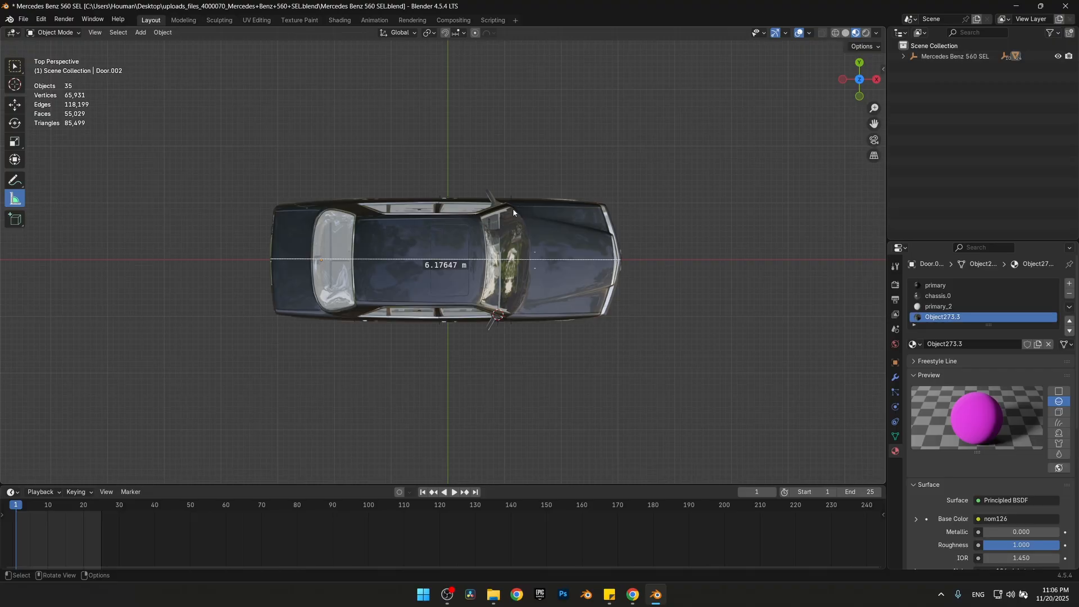
# Scale the whole car down uniformly to about 4.84 m long, check its length with the ruler and remove that measurement
pyautogui.press('a')
pyautogui.press('s')
pyautogui.click(663, 204)
pyautogui.press('s')
pyautogui.click(599, 231)
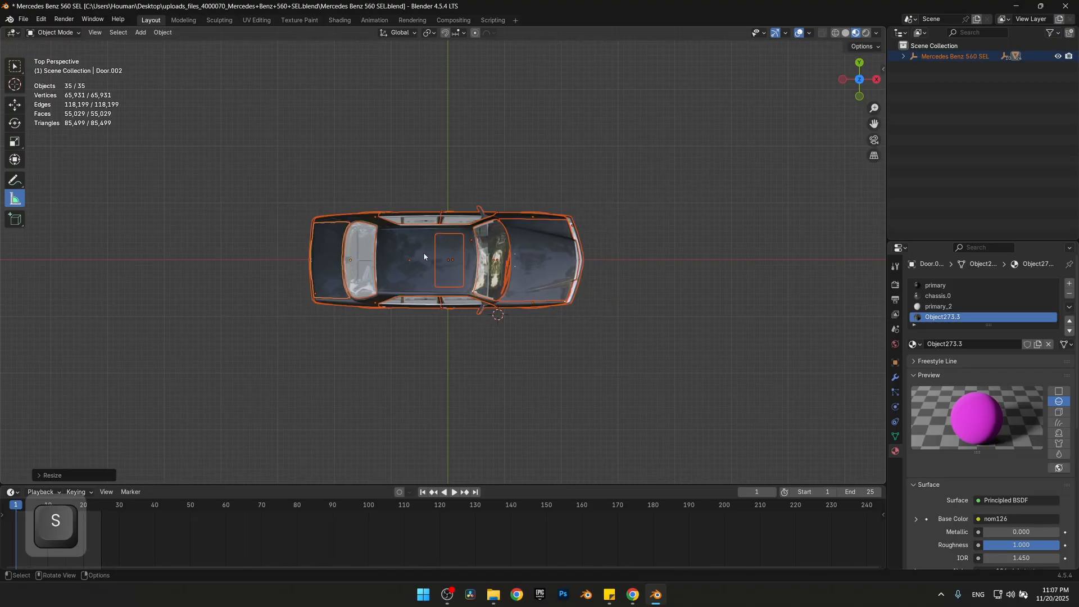
pyautogui.moveTo(309, 260); pyautogui.dragTo(581, 260)
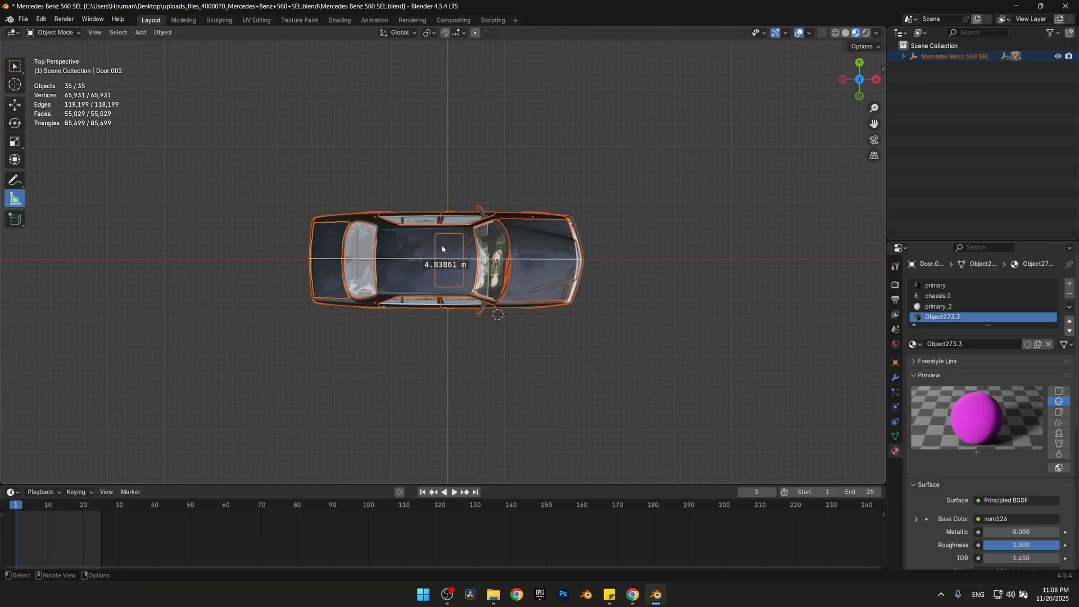
pyautogui.press('Delete')
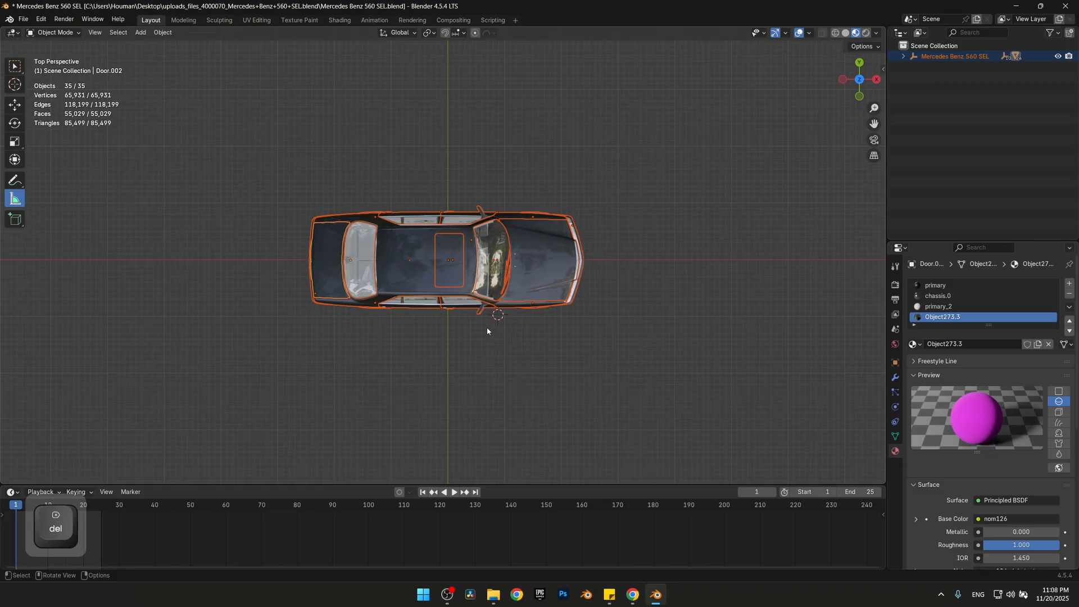
# Examine which parts of the car are separate objects by selecting the left wheels, the body and the front left door
pyautogui.moveTo(464, 336); pyautogui.dragTo(521, 325, button='middle')
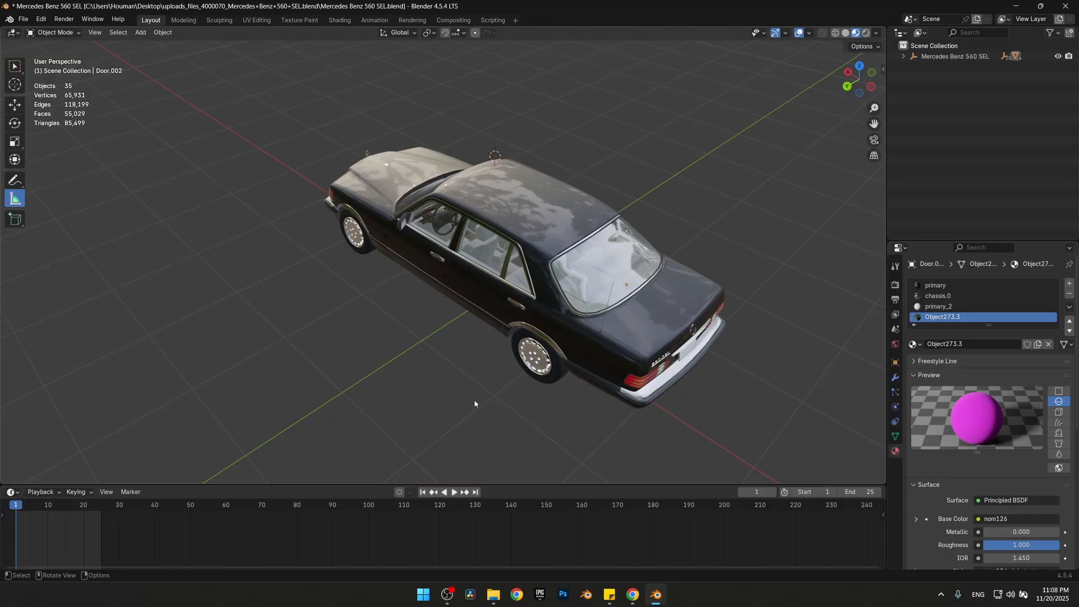
pyautogui.click(526, 365)
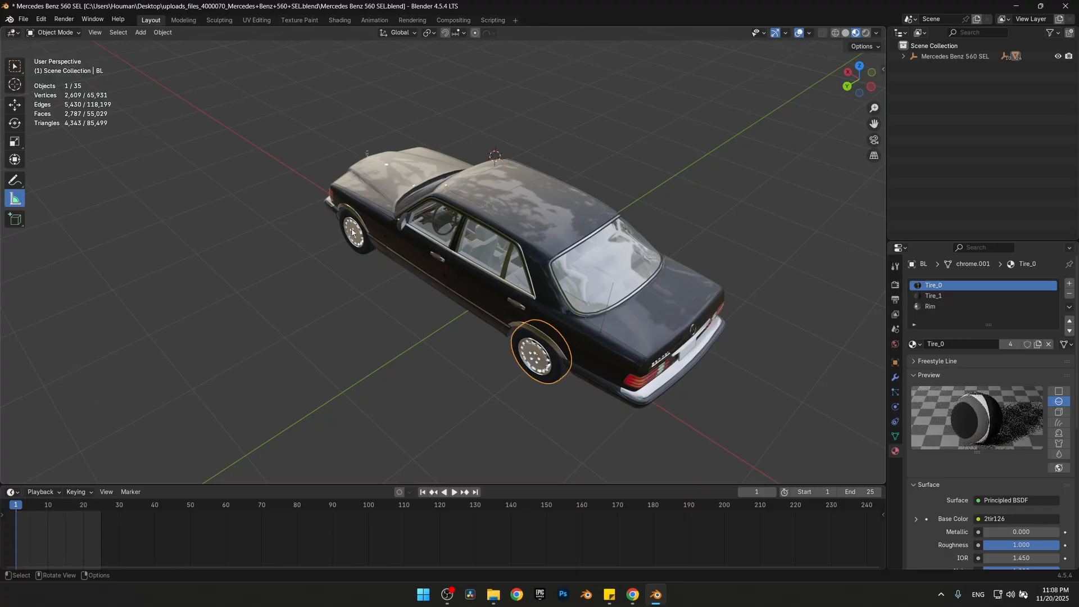
pyautogui.click(352, 231)
pyautogui.click(414, 260)
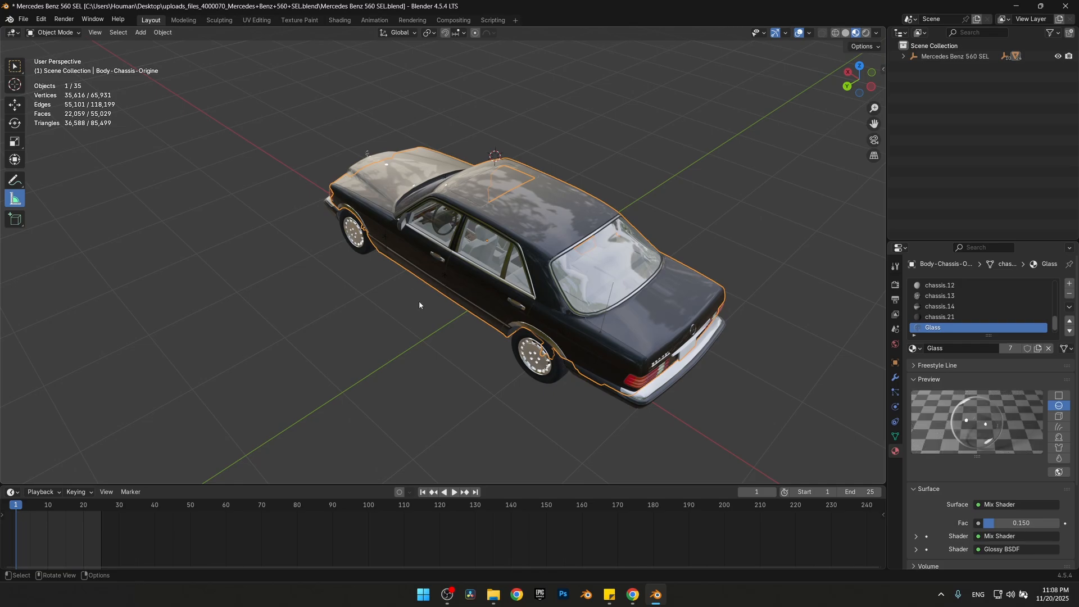
pyautogui.click(425, 319)
pyautogui.click(424, 255)
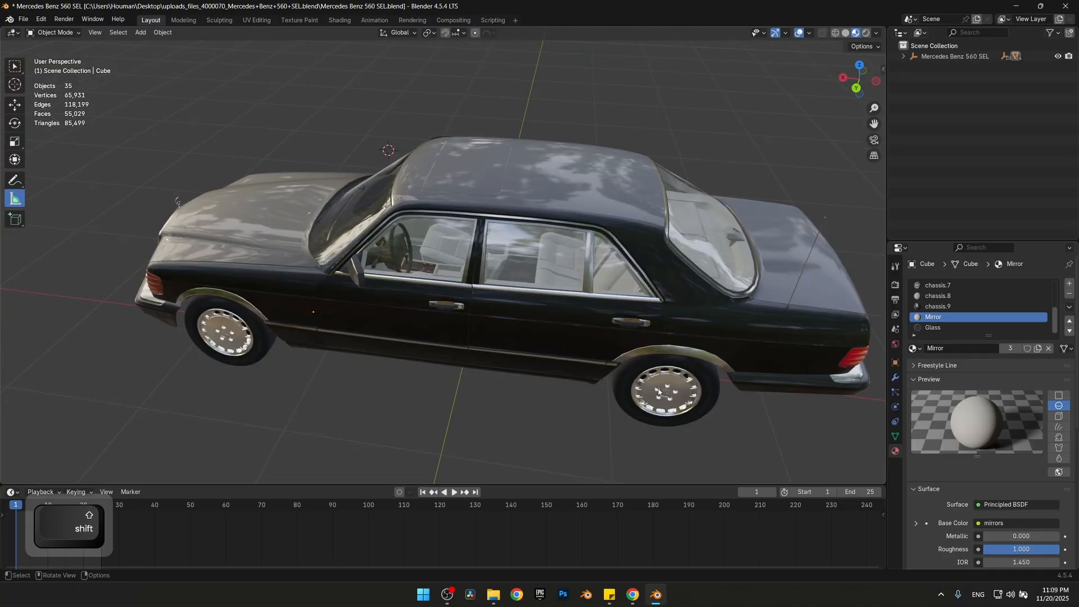
# Hide the car's four wheels one after another
pyautogui.keyDown('shift'); pyautogui.click(647, 419); pyautogui.keyUp('shift')
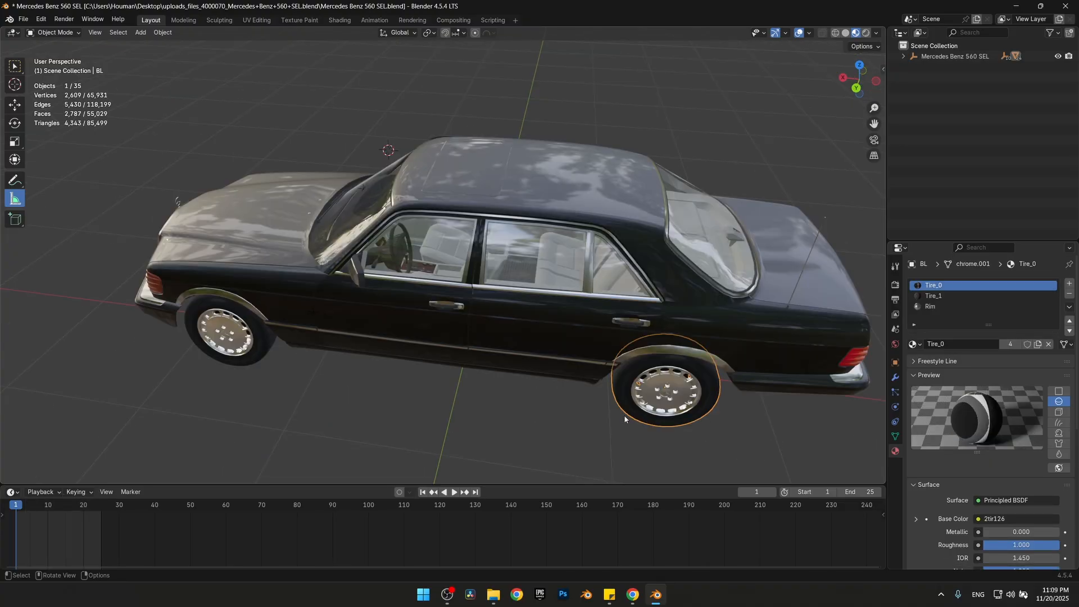
pyautogui.press('h')
pyautogui.click(260, 340)
pyautogui.press('h')
pyautogui.moveTo(651, 261); pyautogui.dragTo(413, 224, button='middle')
pyautogui.keyDown('shift'); pyautogui.moveTo(413, 224); pyautogui.dragTo(287, 69, button='middle'); pyautogui.keyUp('shift')
pyautogui.click(367, 340)
pyautogui.press('h')
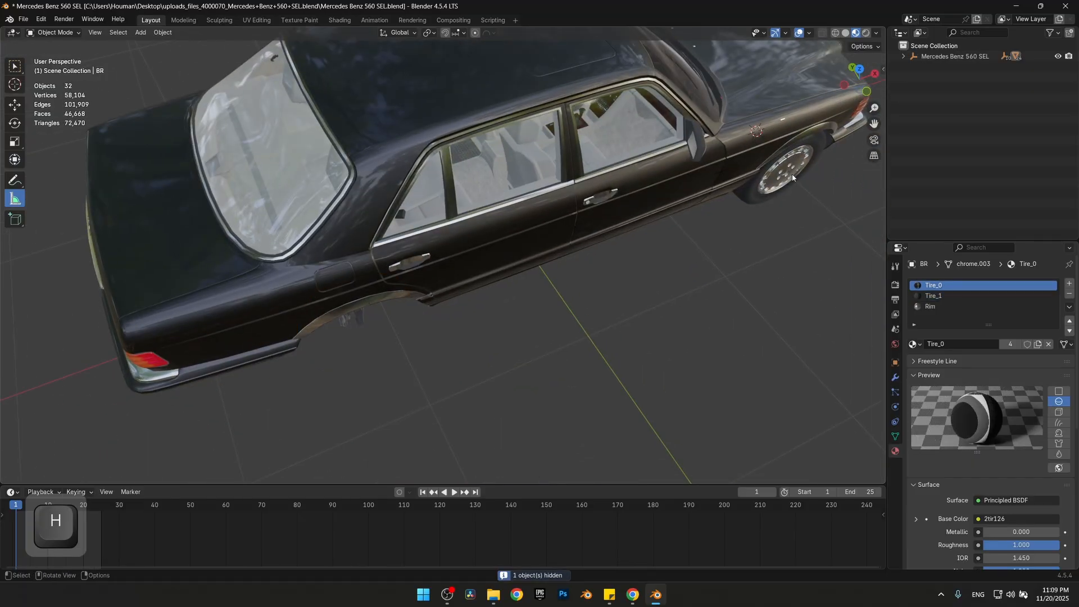
pyautogui.click(788, 175)
pyautogui.press('h')
# Join all visible car parts except the front left door into the Body-Chassis-Origine object
pyautogui.moveTo(753, 136); pyautogui.dragTo(395, 285, button='middle')
pyautogui.click(380, 279)
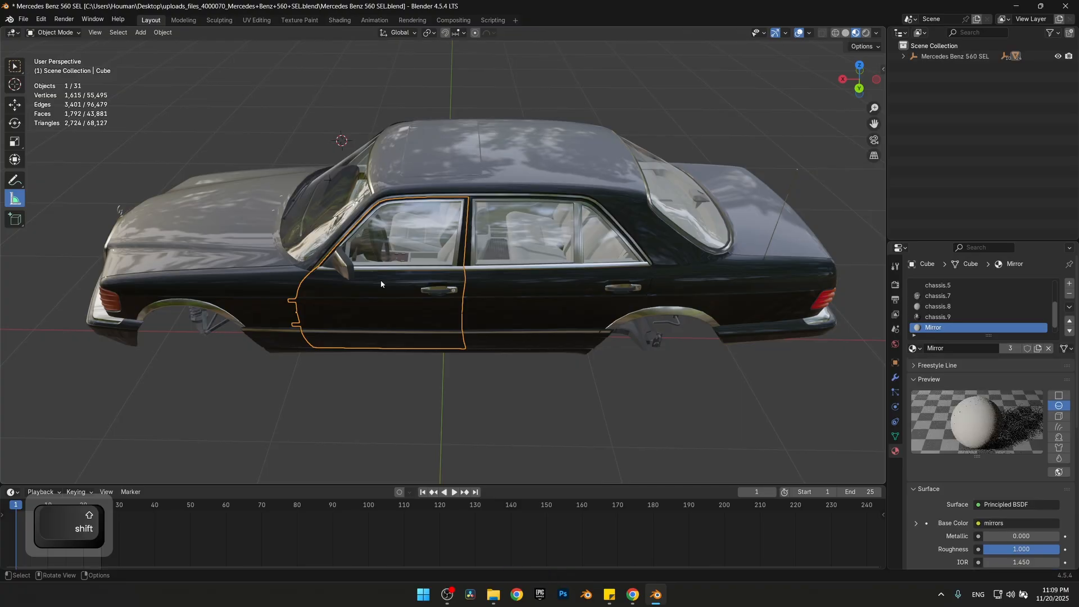
pyautogui.click(118, 32)
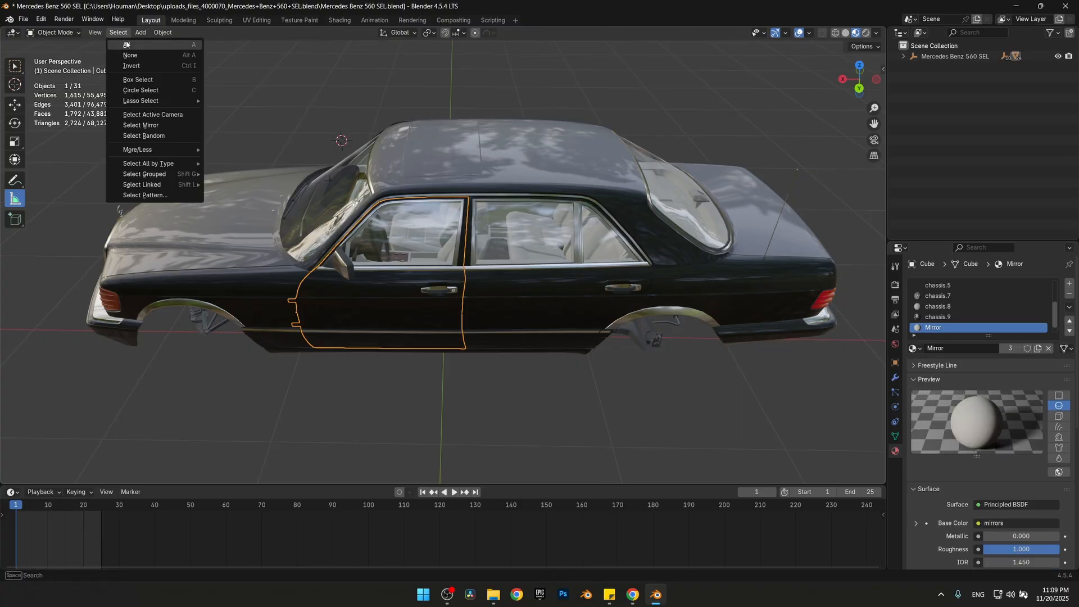
pyautogui.click(156, 70)
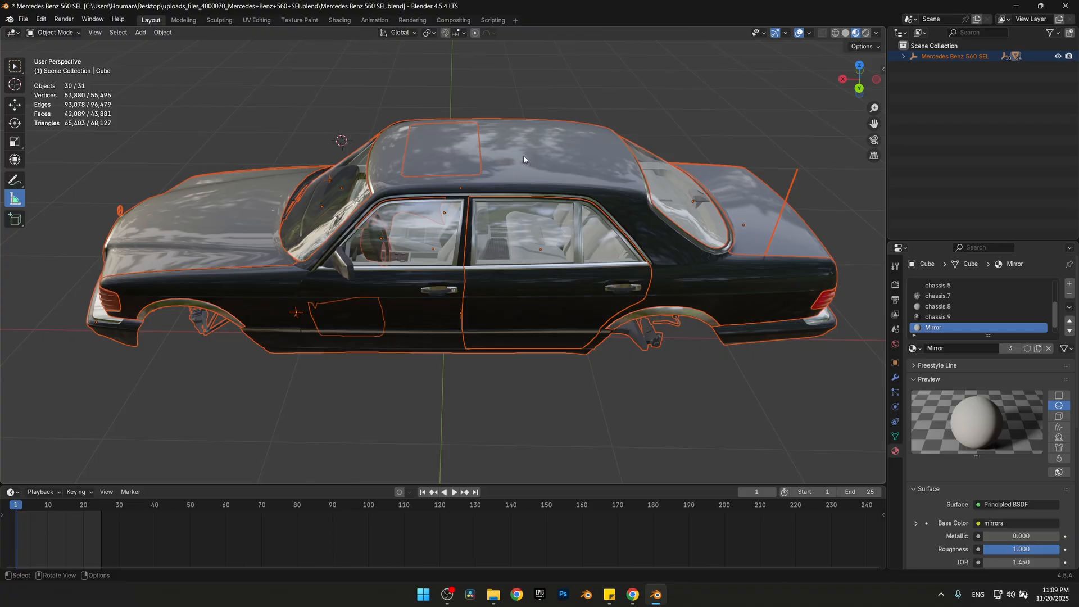
pyautogui.keyDown('ctrl'); pyautogui.click(586, 316); pyautogui.keyUp('ctrl')
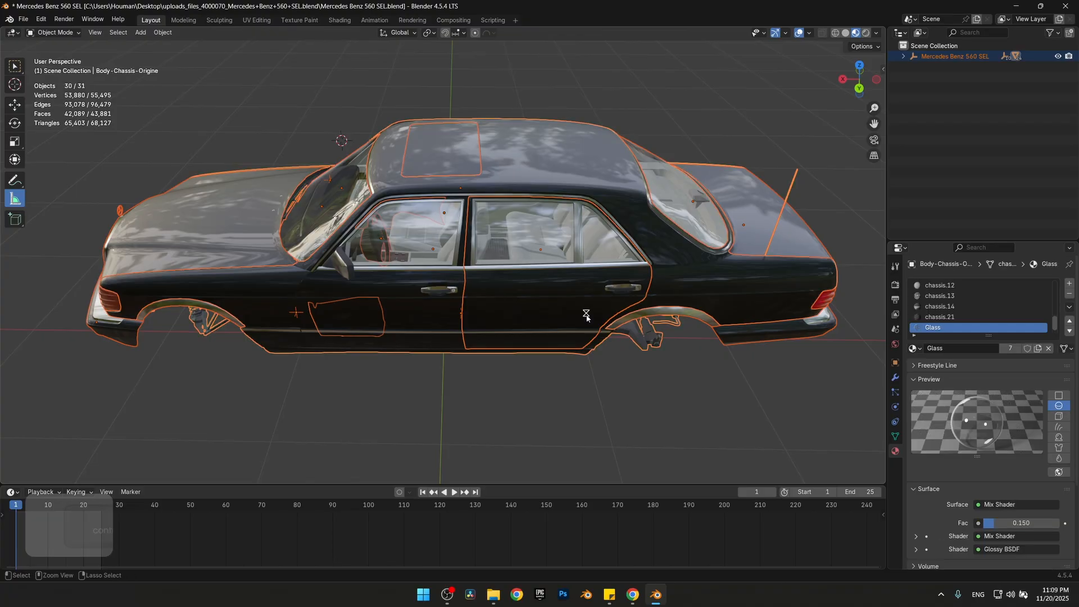
pyautogui.hotkey('ctrl', 'j')
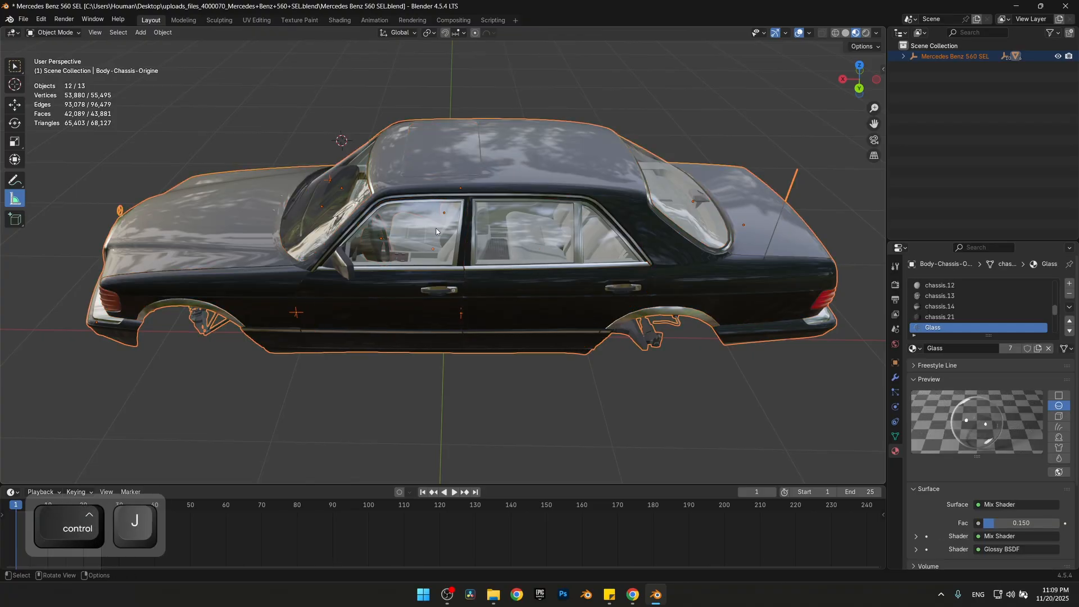
# Unhide the car's four wheels and clear the selection
pyautogui.click(405, 273)
pyautogui.click(558, 158)
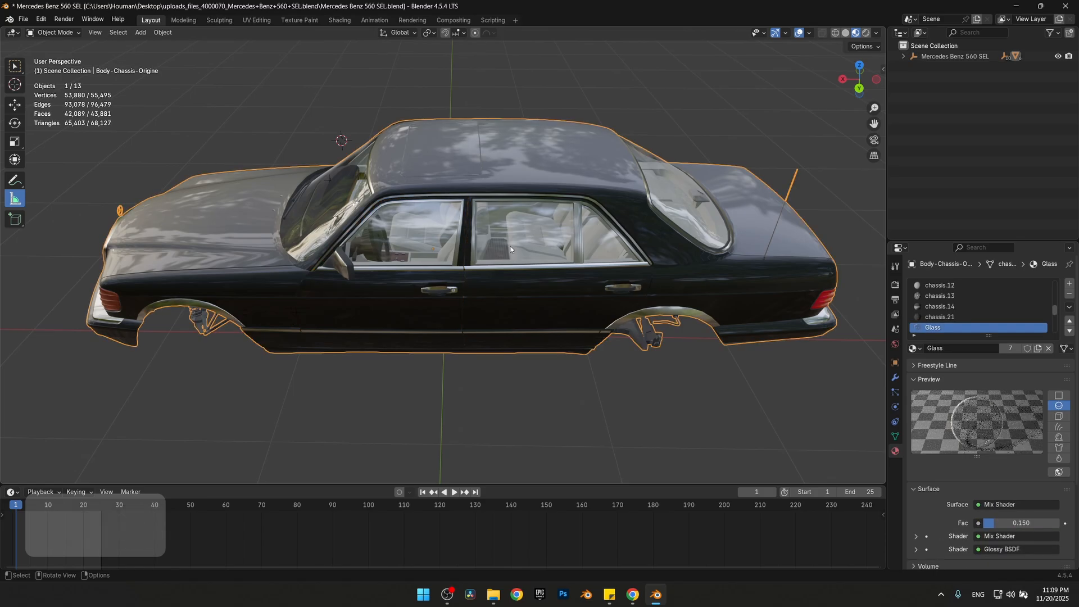
pyautogui.hotkey('alt', 'h')
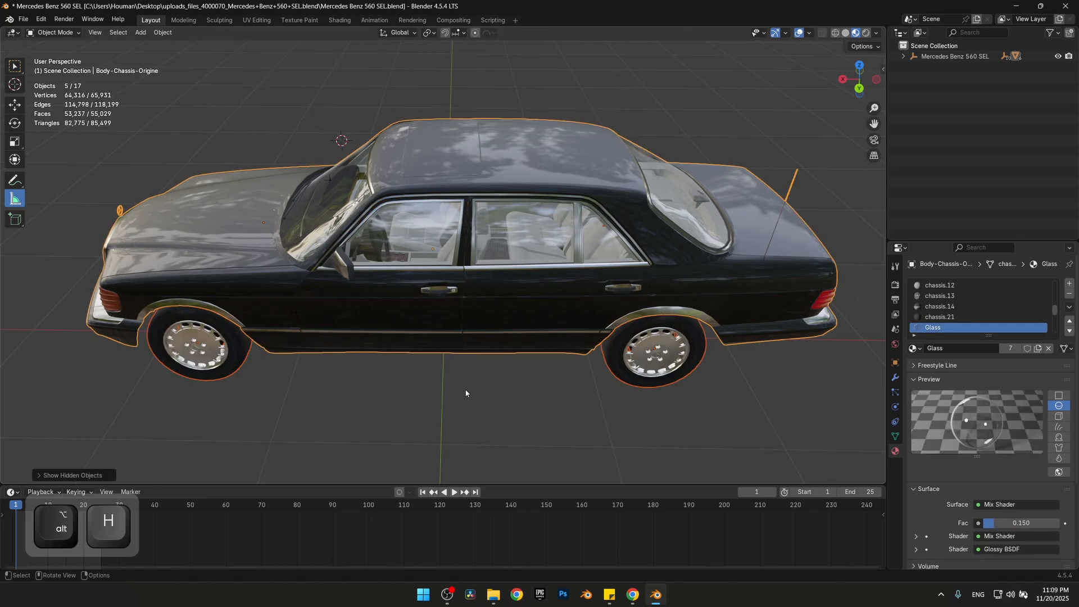
pyautogui.click(459, 395)
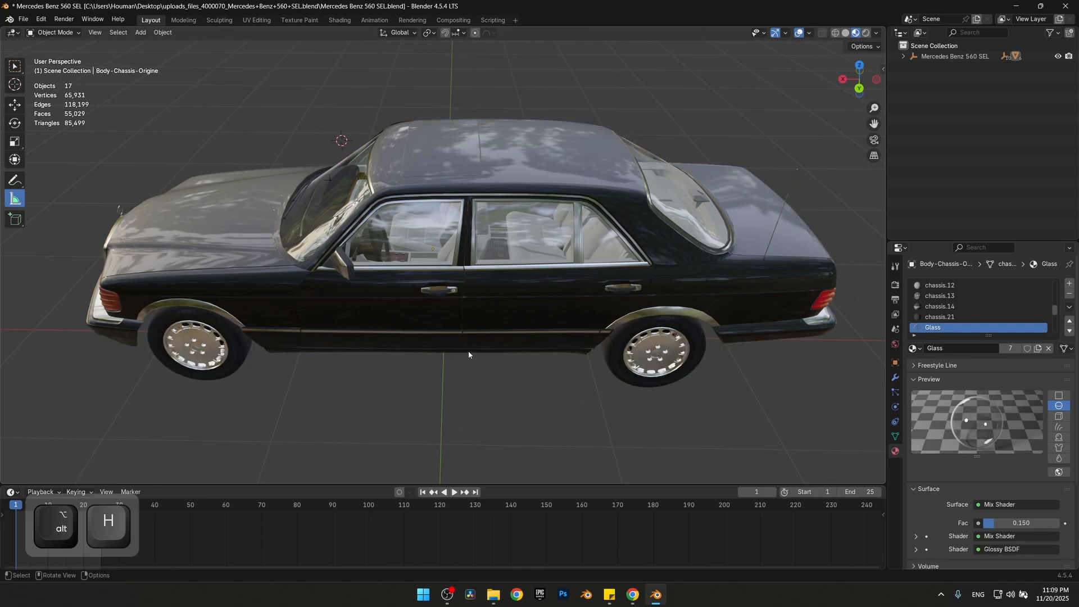
pyautogui.moveTo(467, 350); pyautogui.dragTo(455, 352, button='middle')
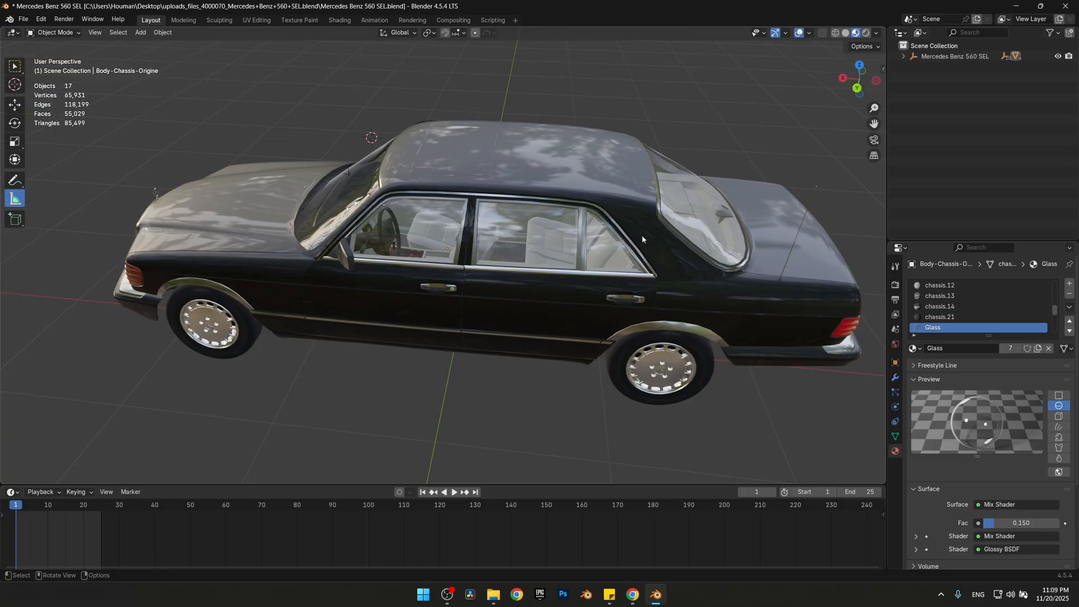
# Set the joined car body's origin to its Center of Mass (Volume)
pyautogui.click(555, 195)
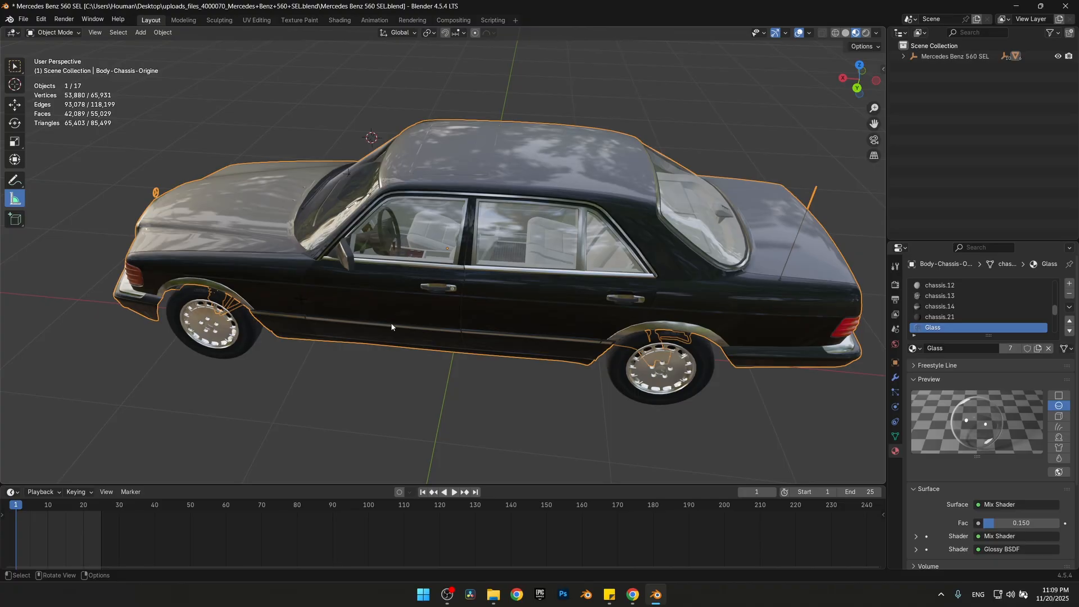
pyautogui.click(334, 324)
pyautogui.moveTo(334, 323); pyautogui.dragTo(305, 303, button='middle')
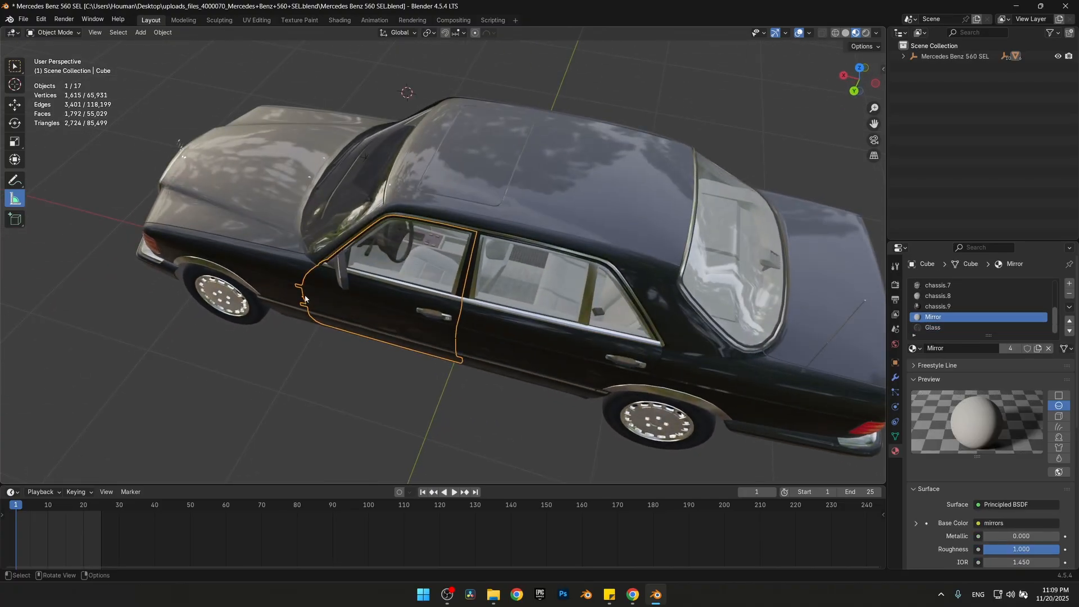
pyautogui.click(575, 181)
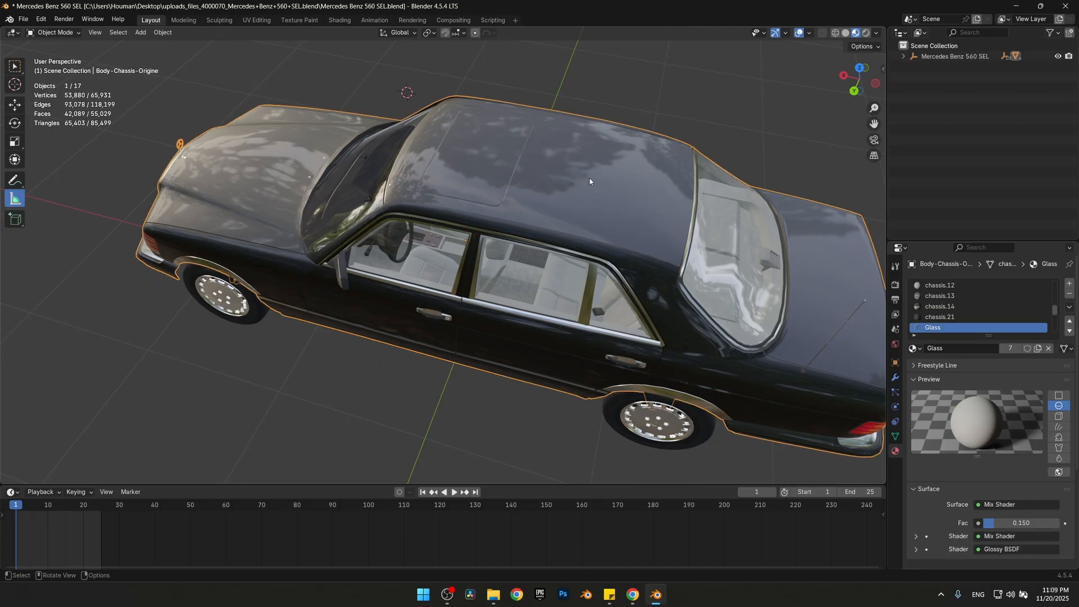
pyautogui.moveTo(581, 201); pyautogui.dragTo(618, 255, button='middle')
pyautogui.click(163, 32)
pyautogui.moveTo(188, 57)
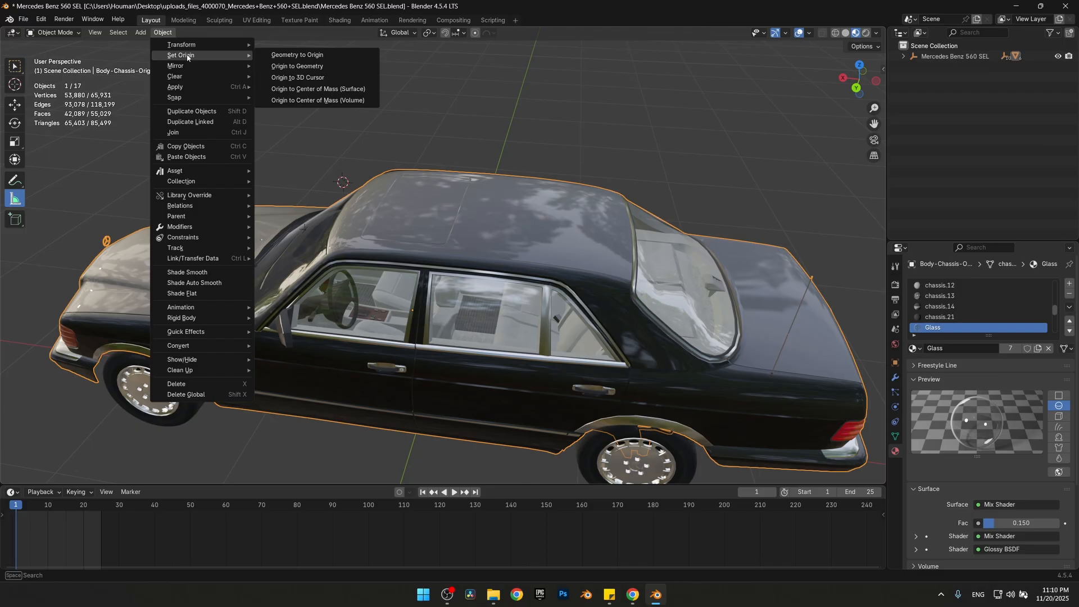
pyautogui.click(341, 101)
# Select all four wheels and set their origins to Center of Mass (Volume)
pyautogui.keyDown('shift'); pyautogui.moveTo(277, 409); pyautogui.dragTo(395, 324, button='middle'); pyautogui.keyUp('shift')
pyautogui.keyDown('shift'); pyautogui.click(276, 323); pyautogui.keyUp('shift')
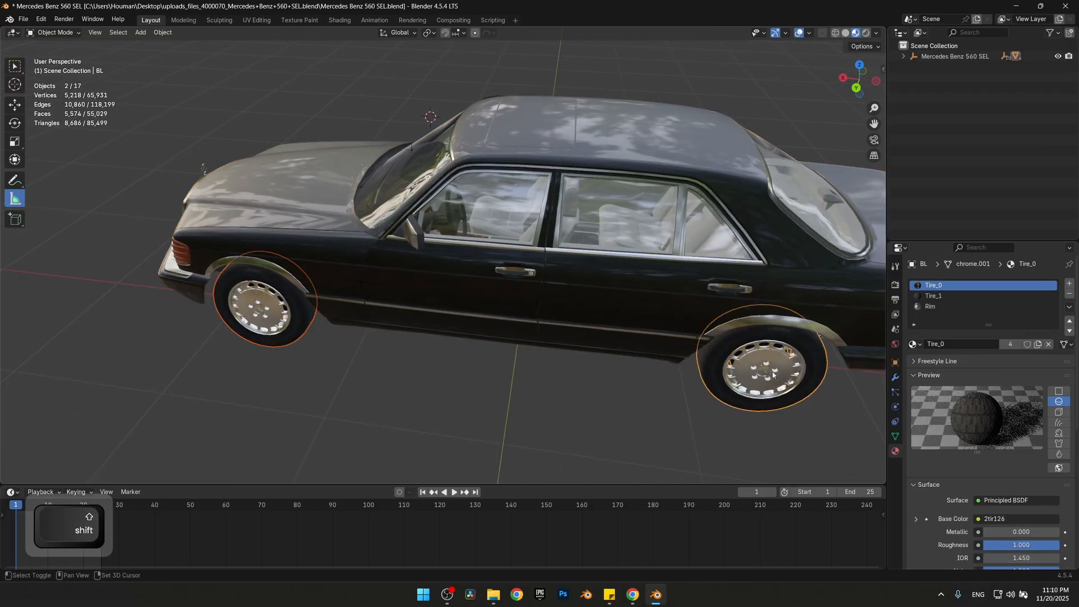
pyautogui.moveTo(275, 323); pyautogui.dragTo(337, 281, button='middle')
pyautogui.keyDown('shift'); pyautogui.click(204, 287); pyautogui.keyUp('shift')
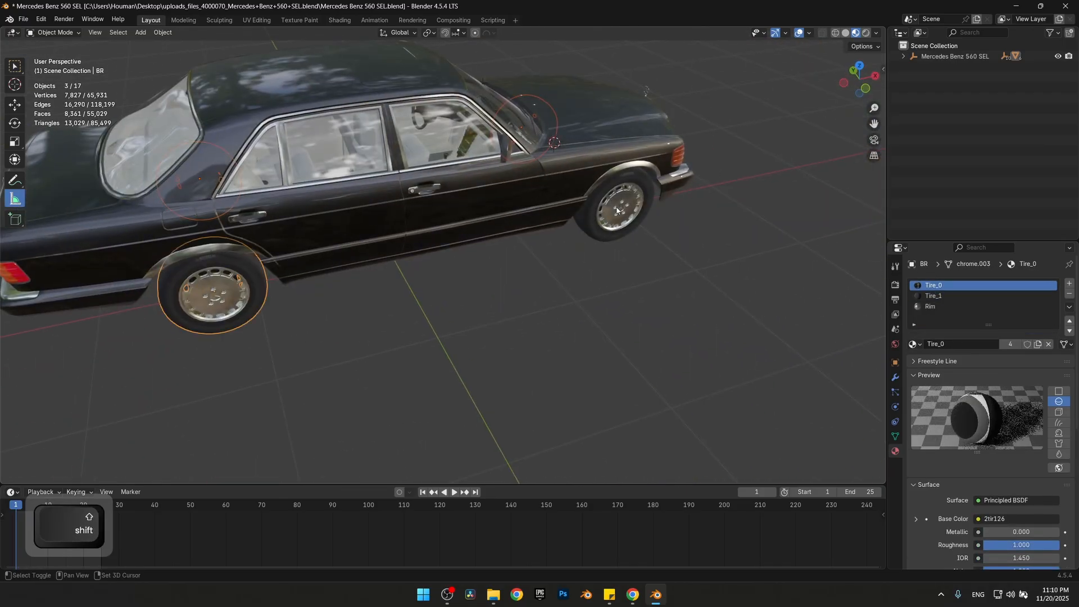
pyautogui.keyDown('shift'); pyautogui.click(618, 205); pyautogui.keyUp('shift')
pyautogui.click(162, 32)
pyautogui.moveTo(180, 55)
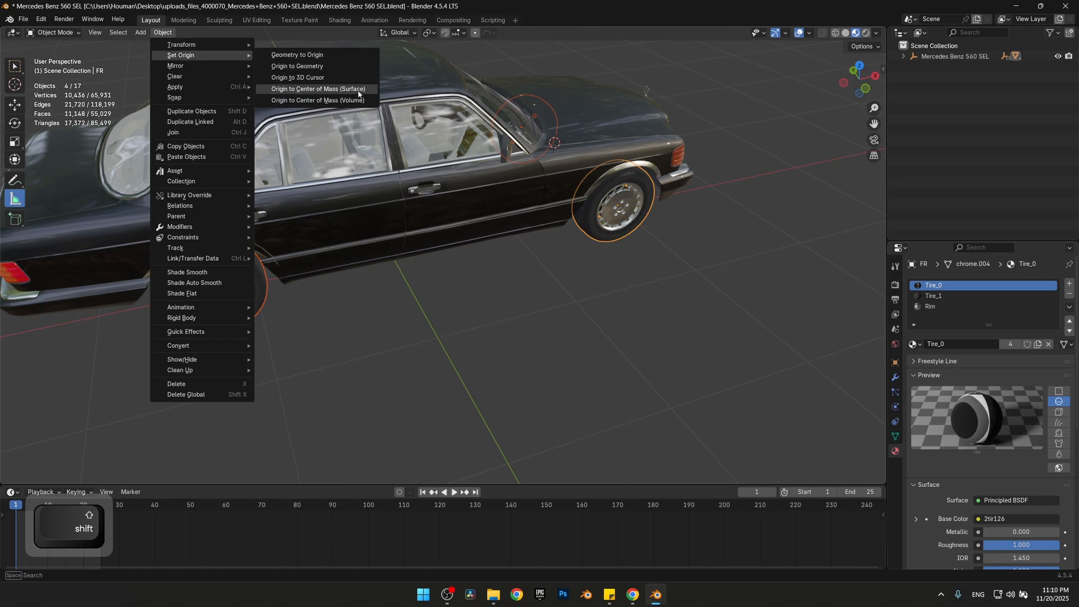
pyautogui.click(340, 100)
pyautogui.keyDown('shift'); pyautogui.moveTo(258, 244); pyautogui.dragTo(419, 282, button='middle'); pyautogui.keyUp('shift')
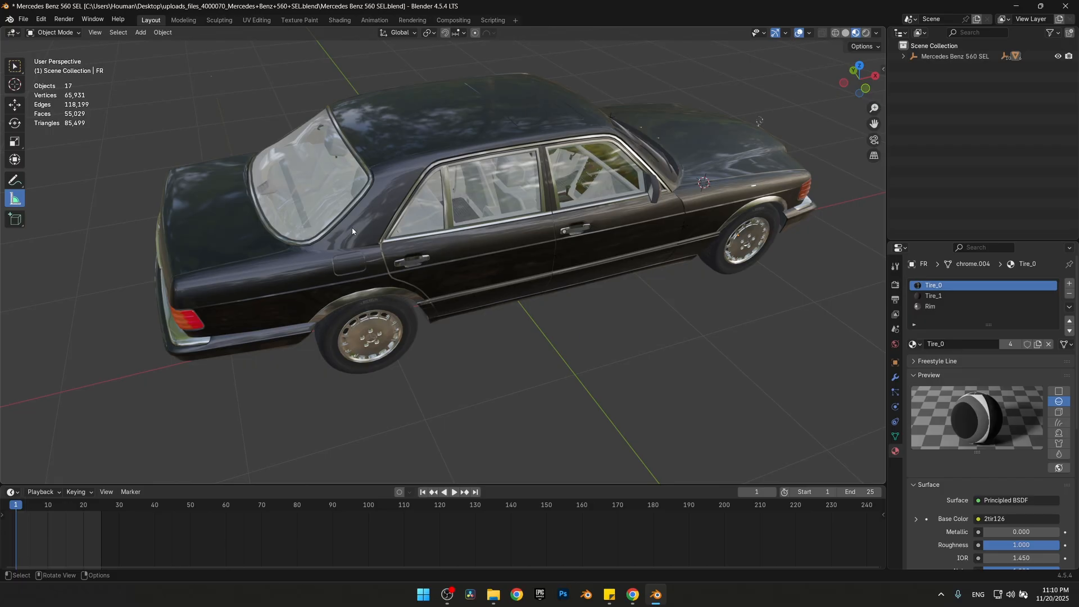
pyautogui.moveTo(364, 249); pyautogui.dragTo(488, 237, button='middle')
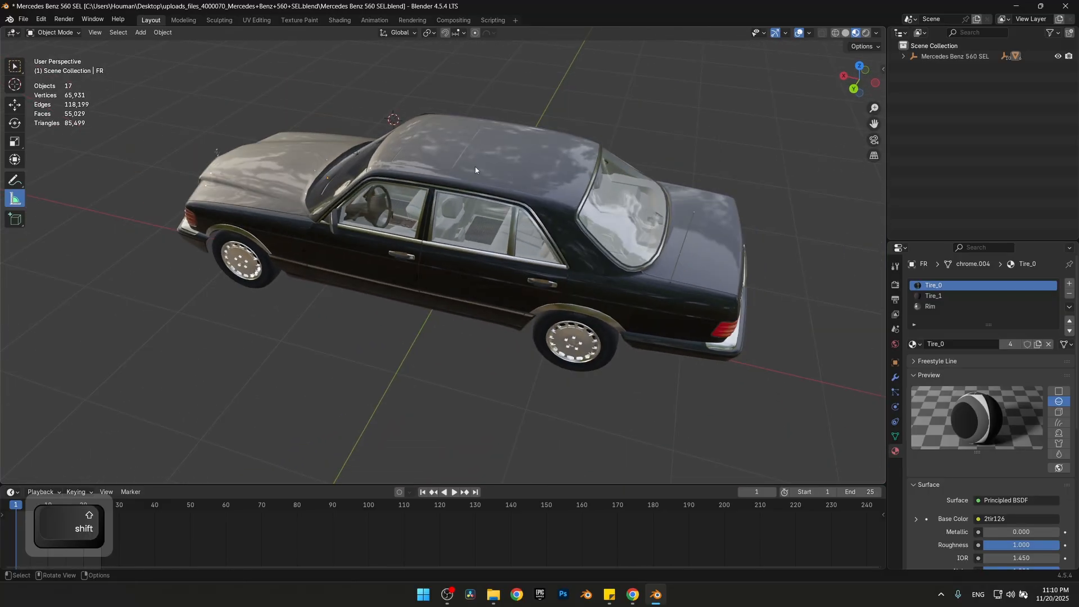
# Apply rotation and scale to all objects in the scene and clear the selection
pyautogui.press('a')
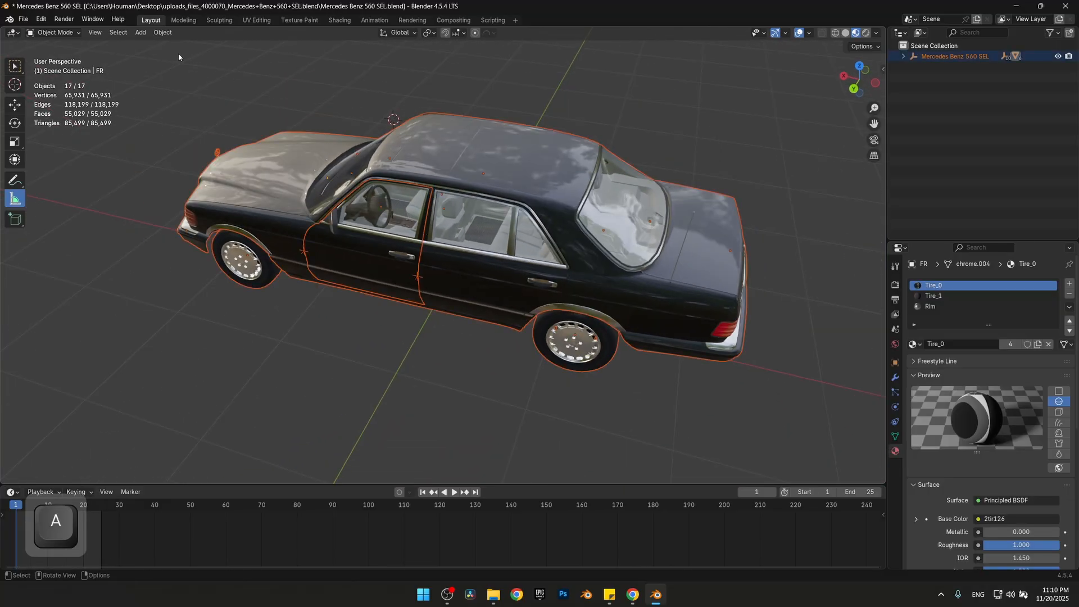
pyautogui.click(162, 32)
pyautogui.moveTo(200, 86)
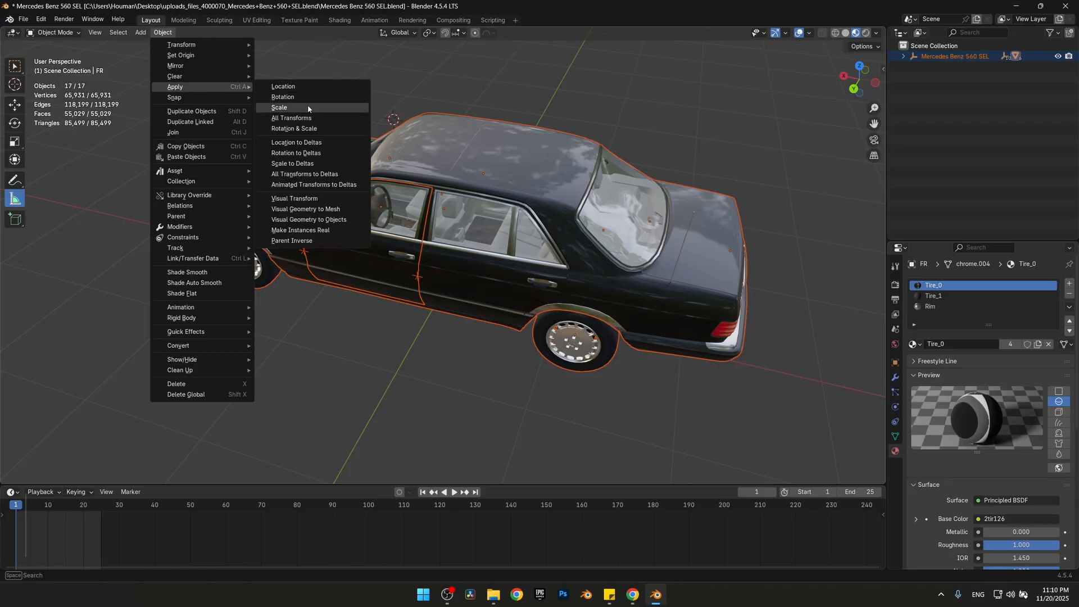
pyautogui.click(329, 128)
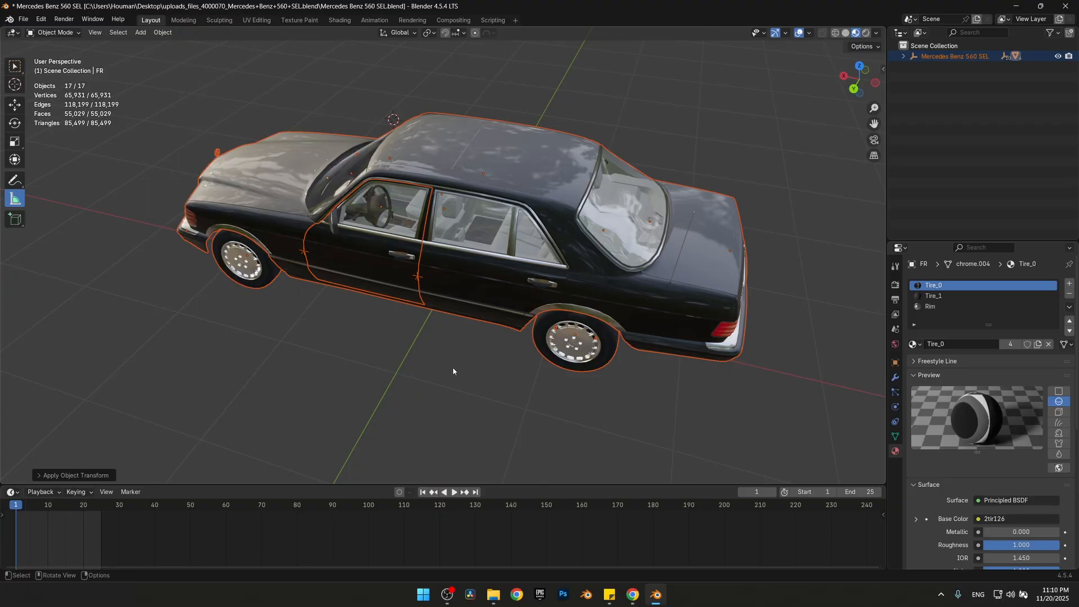
pyautogui.hotkey('alt', 'a')
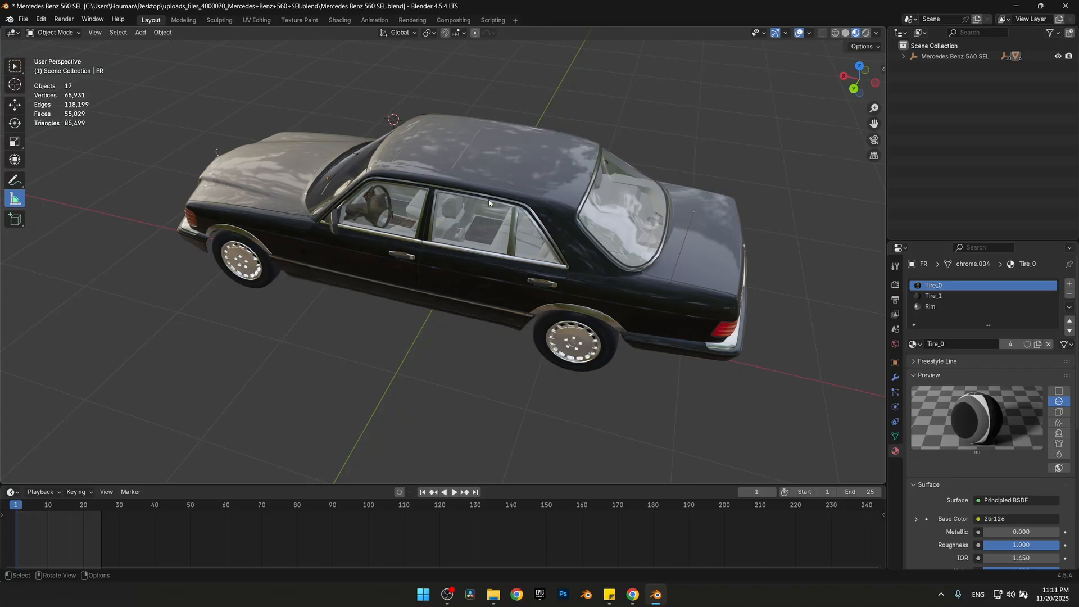
# Snap the 3D cursor to the car body's origin and add an armature there
pyautogui.click(477, 187)
pyautogui.hotkey('shift', 's')
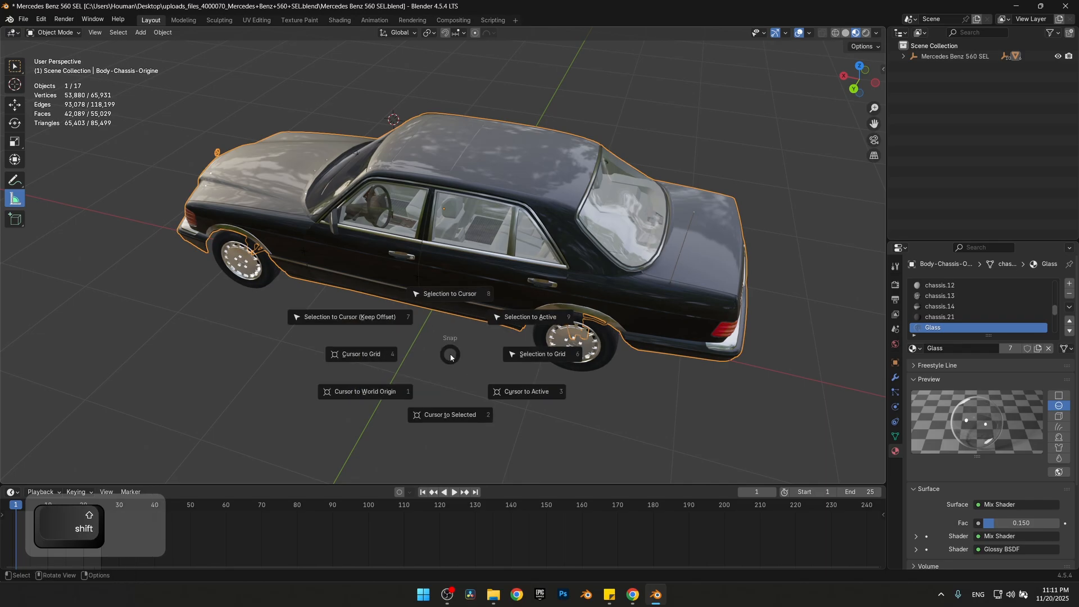
pyautogui.click(450, 364)
pyautogui.hotkey('alt', 'a')
pyautogui.hotkey('shift', 'a')
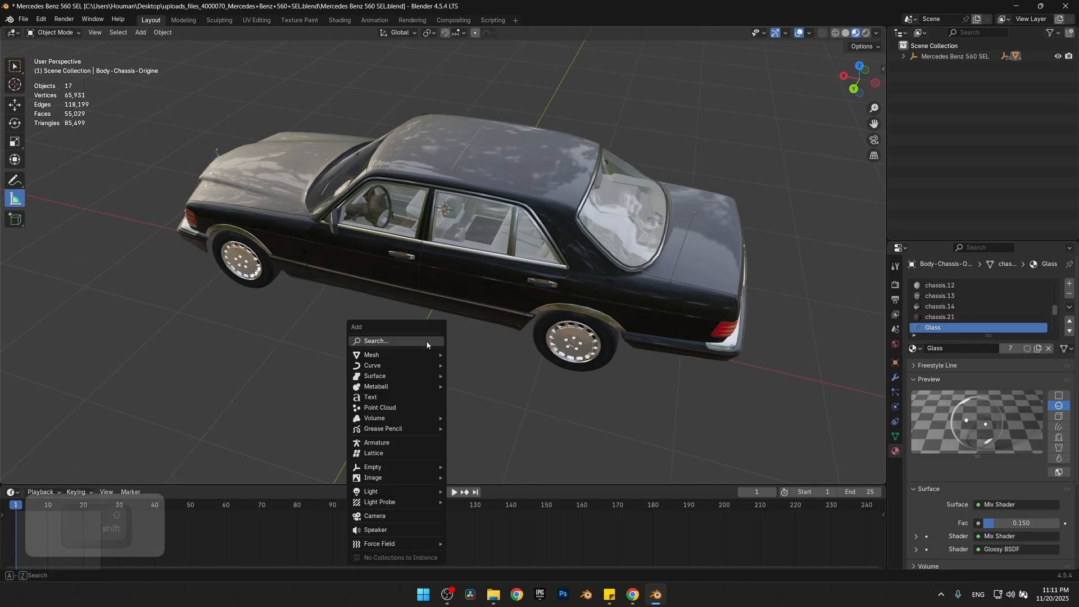
pyautogui.click(378, 442)
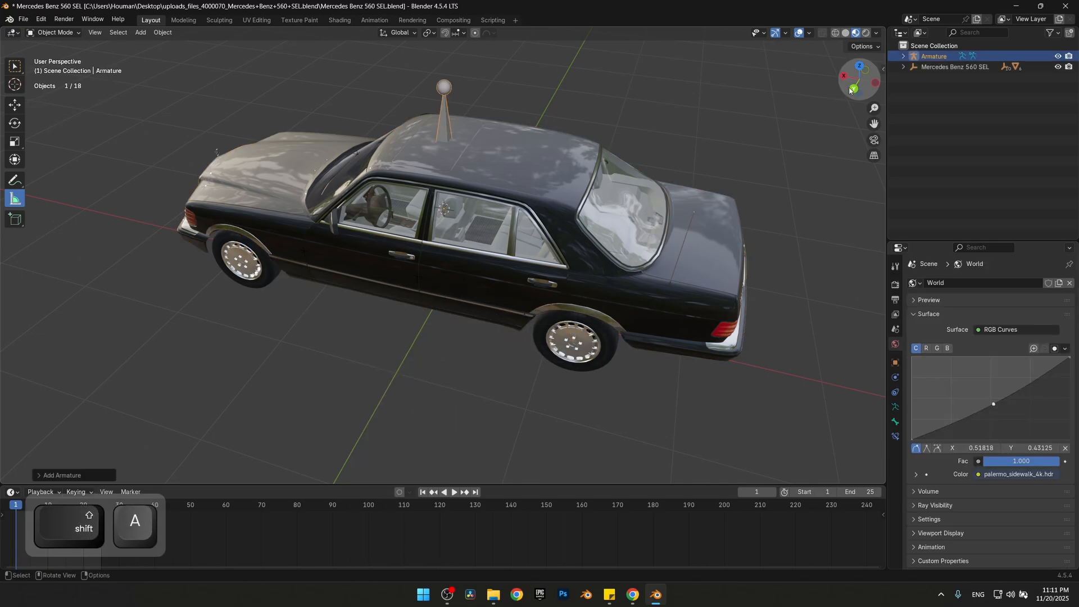
# Expand the new armature's hierarchy and rename its bone as Root
pyautogui.click(903, 56)
pyautogui.click(914, 77)
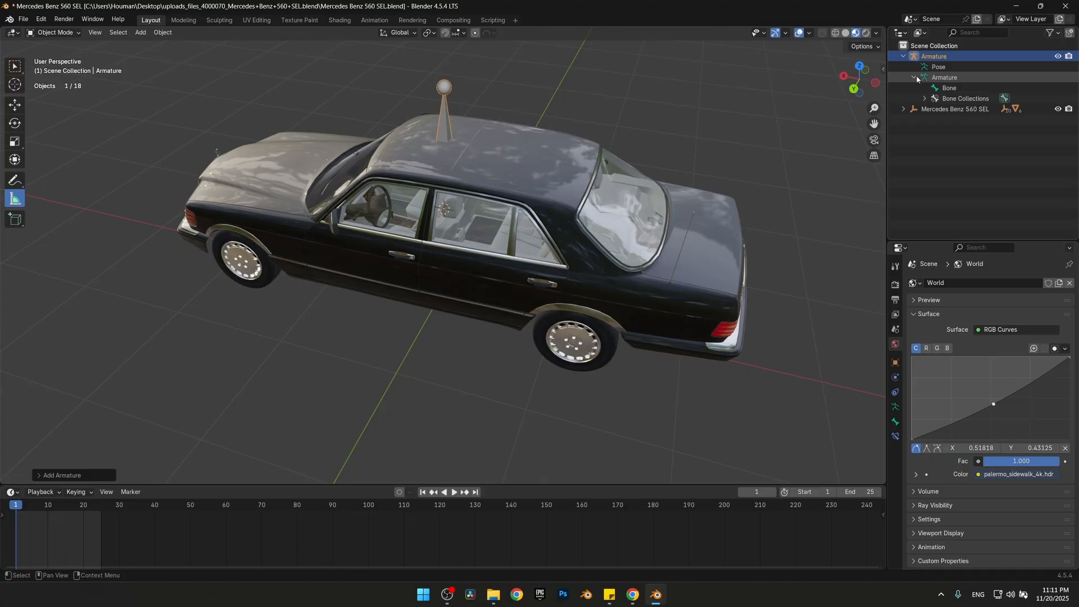
pyautogui.click(948, 87)
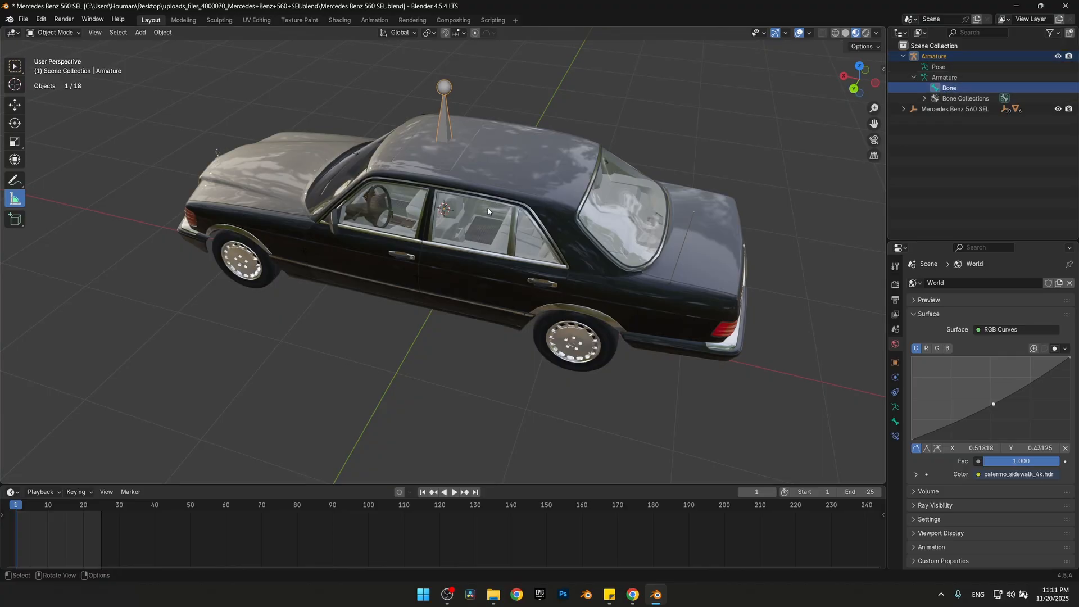
pyautogui.doubleClick(962, 88)
pyautogui.write('Root')
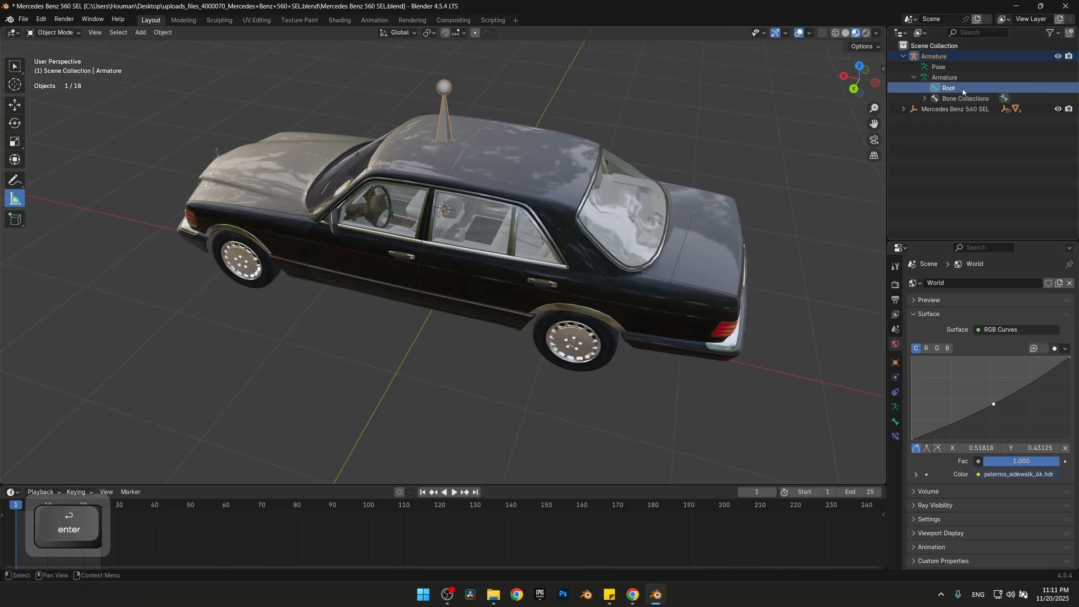
pyautogui.press('Return')
# Duplicate the Root bone in place in Edit Mode and rename the copy as Body
pyautogui.press('Tab')
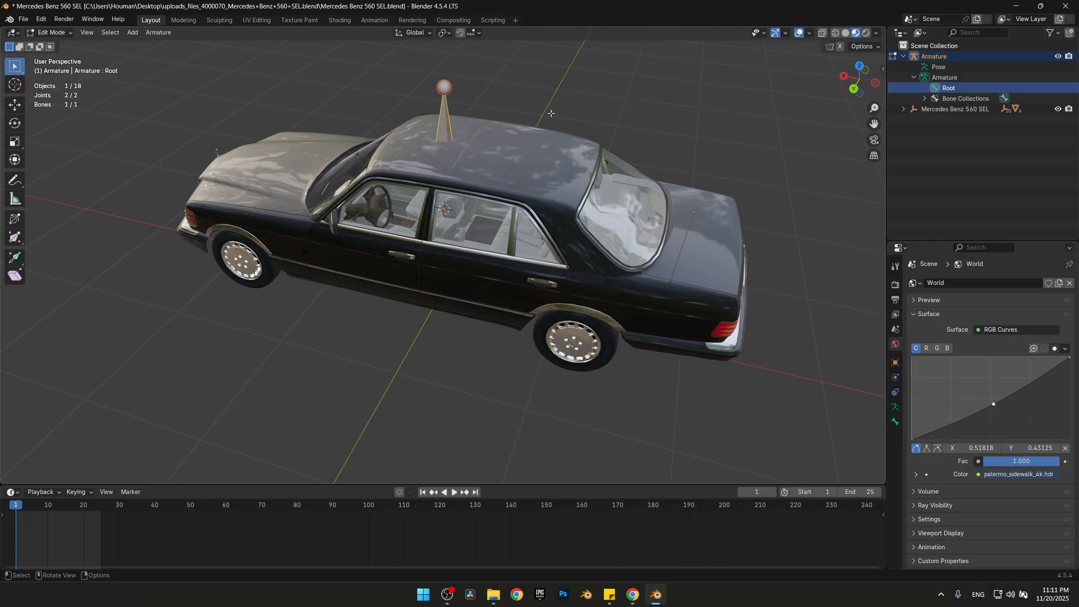
pyautogui.hotkey('shift', 'd')
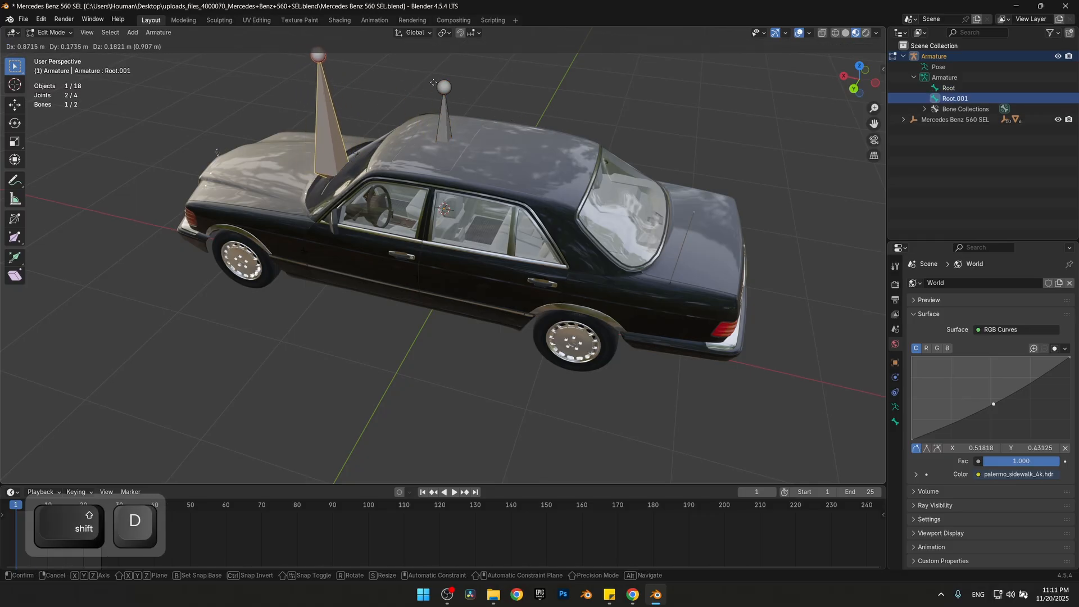
pyautogui.rightClick(395, 77)
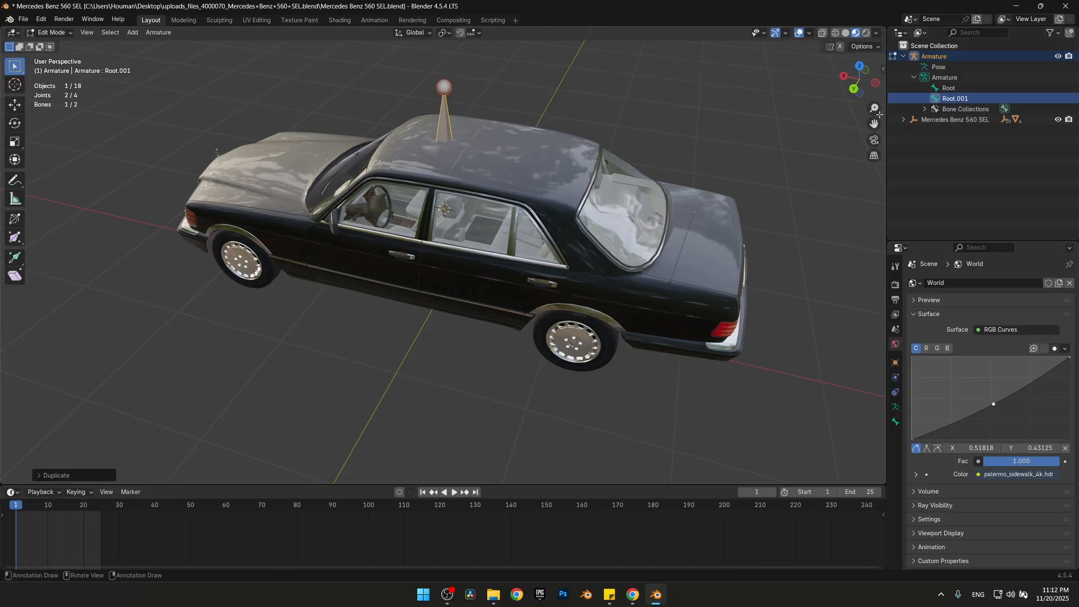
pyautogui.doubleClick(954, 98)
pyautogui.write('Bod')
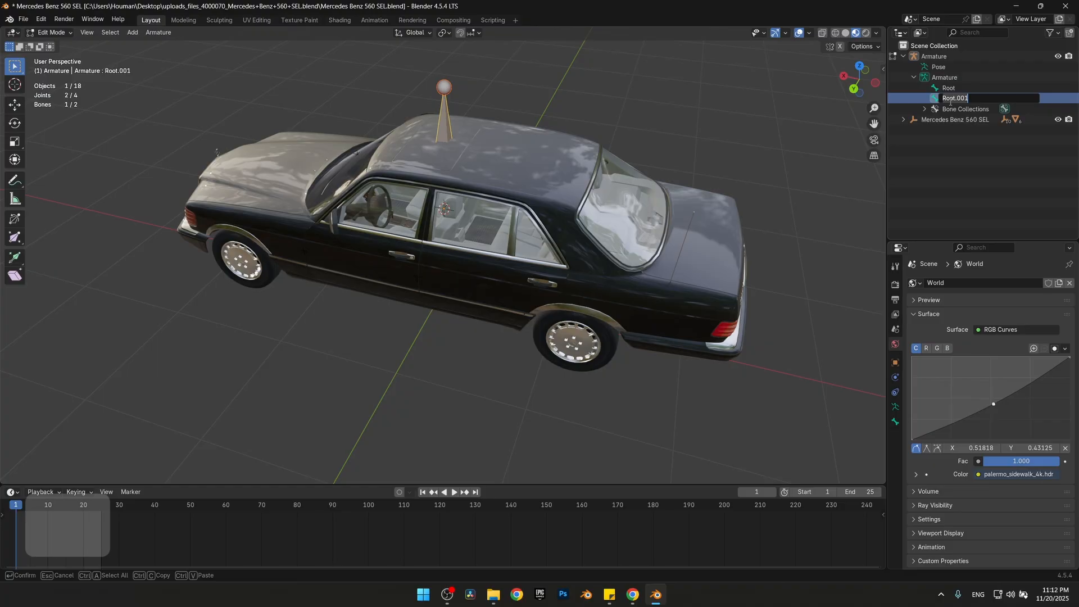
pyautogui.write('y')
pyautogui.press('Return')
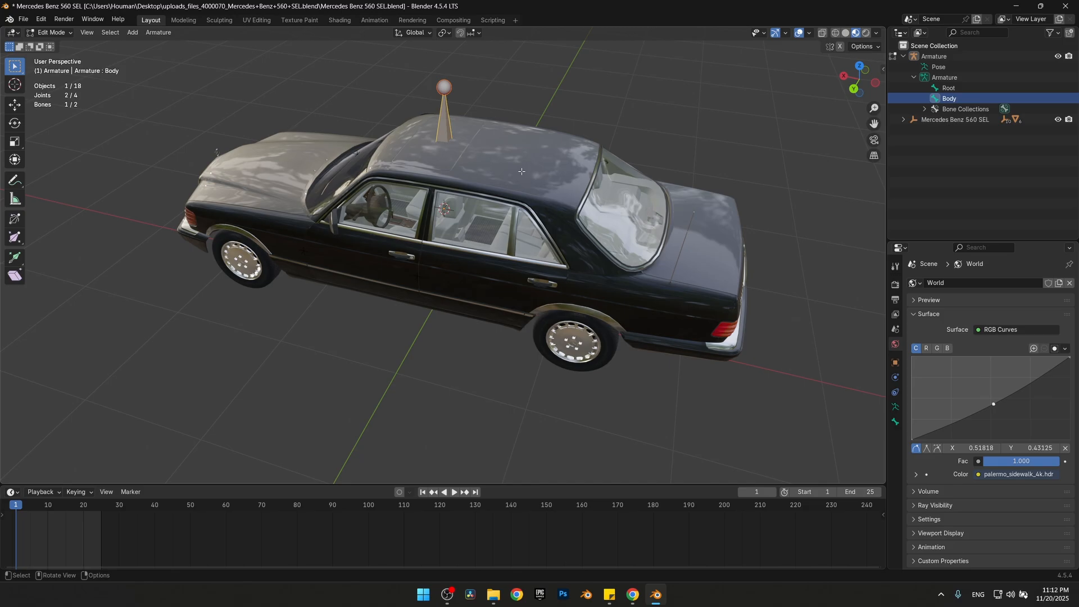
# Return to Object Mode and snap the 3D cursor to the front left wheel
pyautogui.press('Tab')
pyautogui.click(458, 290)
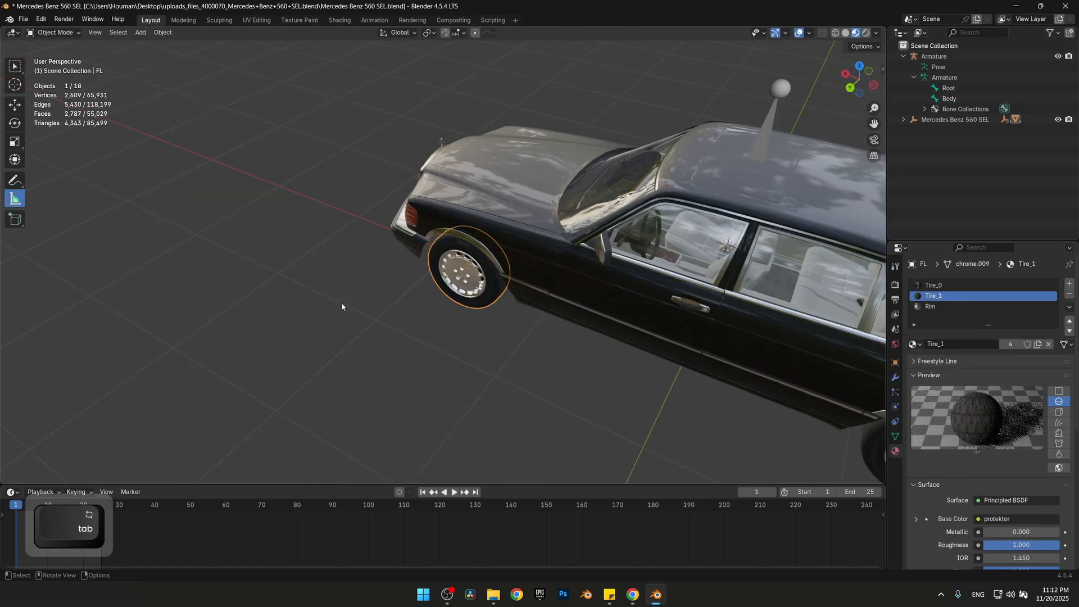
pyautogui.press('shift')
pyautogui.hotkey('shift', 's')
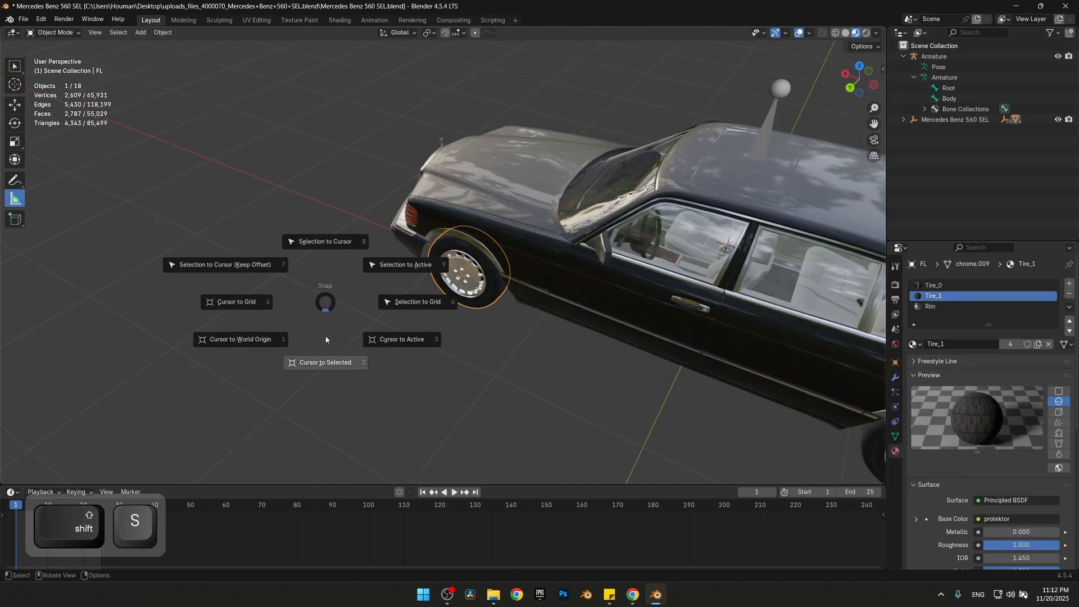
pyautogui.click(334, 362)
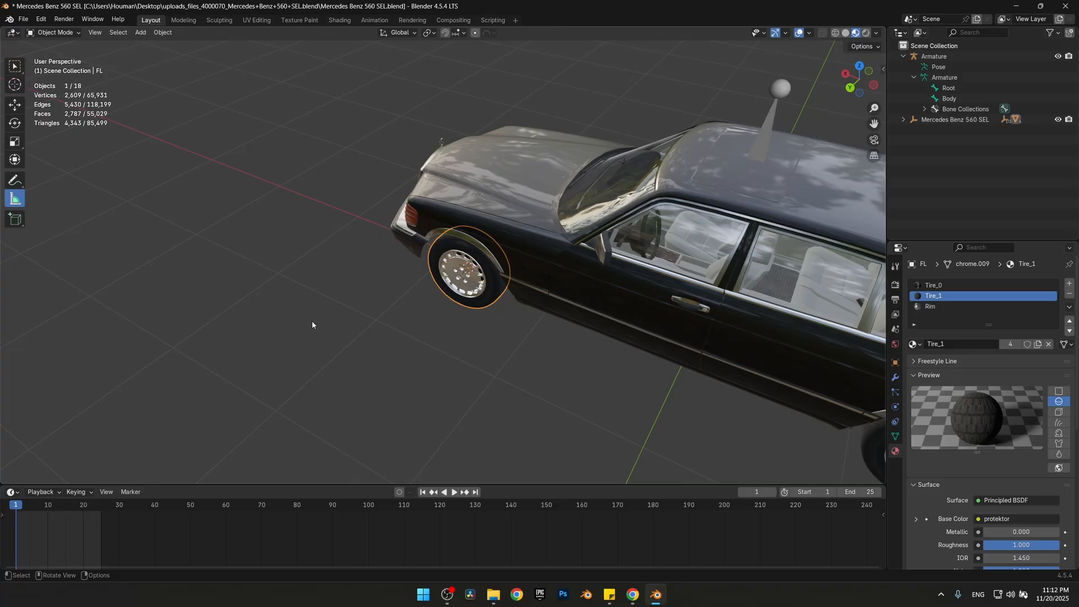
# Add a bone to the armature at the front left wheel and name it FL
pyautogui.click(752, 118)
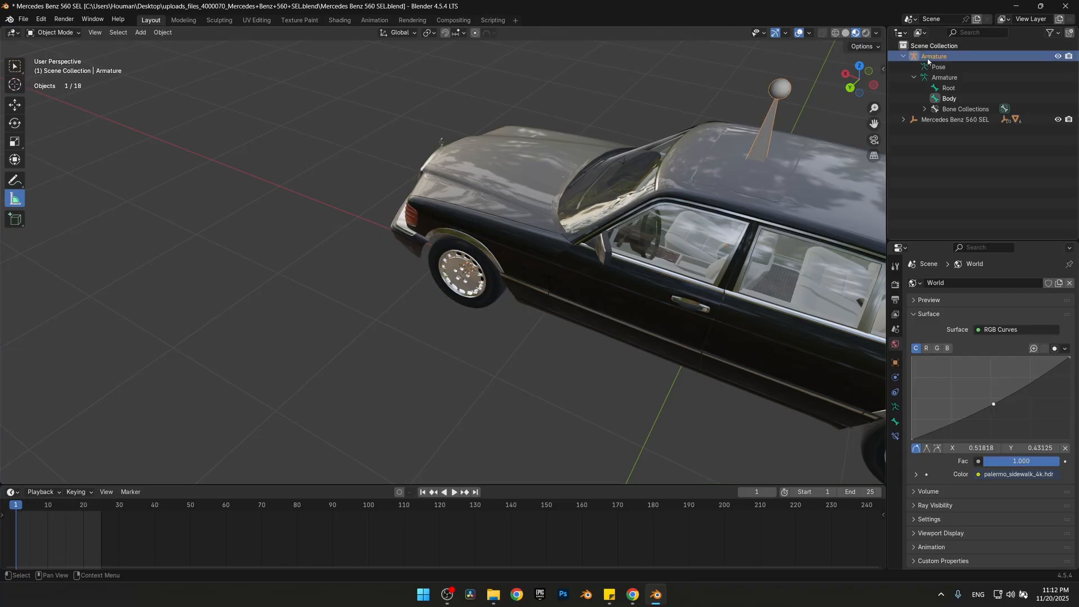
pyautogui.press('Tab')
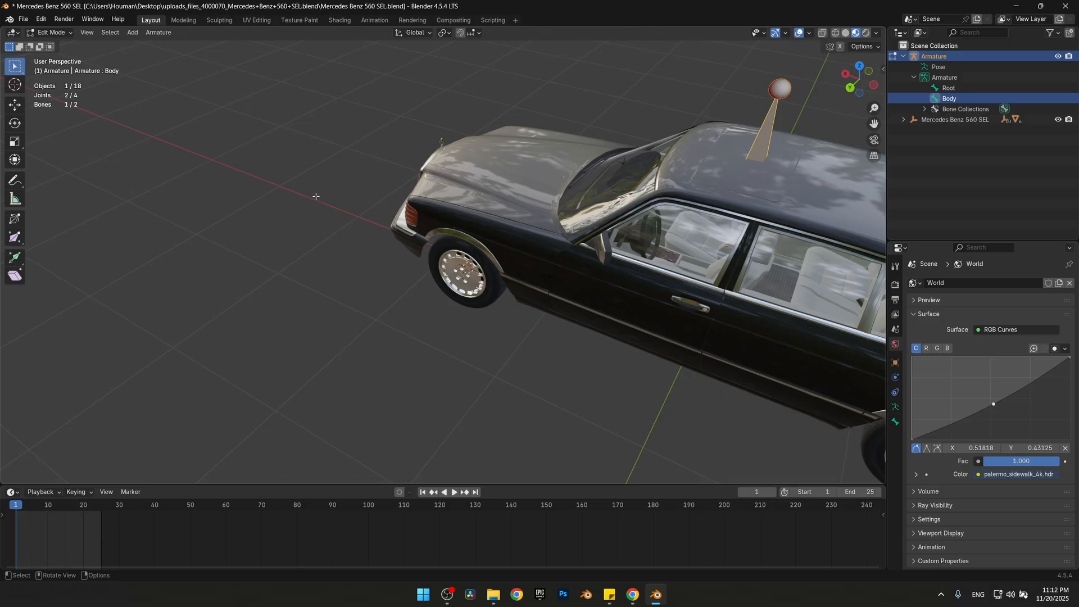
pyautogui.hotkey('shift', 'a')
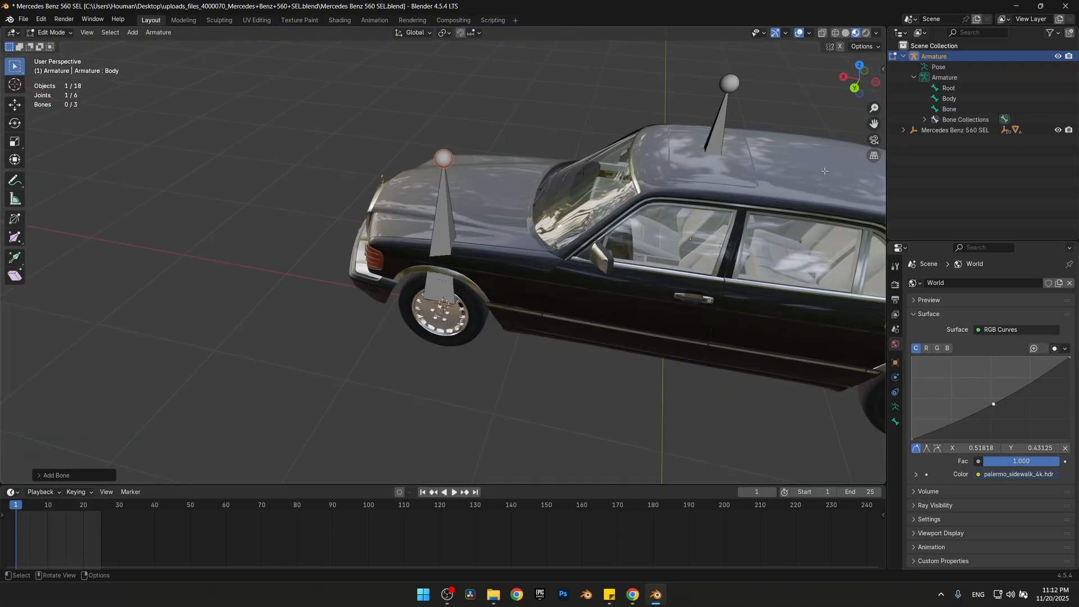
pyautogui.doubleClick(958, 112)
pyautogui.write('FL')
pyautogui.press('Return')
# Return to Object Mode and snap the 3D cursor to the front right wheel
pyautogui.moveTo(809, 222); pyautogui.dragTo(750, 242, button='middle')
pyautogui.moveTo(867, 238); pyautogui.dragTo(419, 181, button='middle')
pyautogui.press('Tab')
pyautogui.click(553, 260)
pyautogui.hotkey('shift', 's')
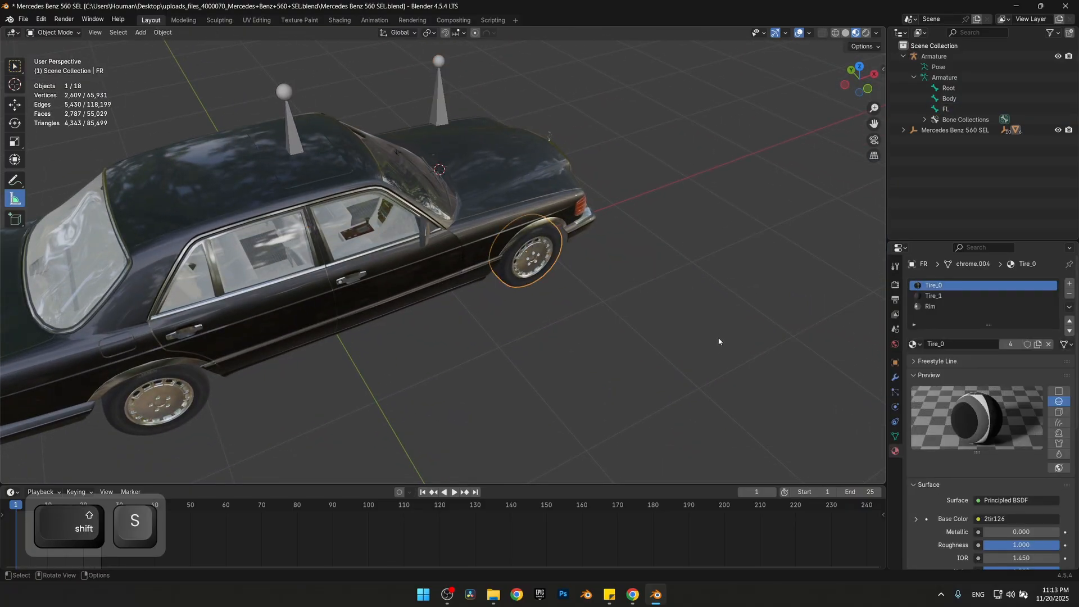
pyautogui.click(719, 396)
# Add a bone to the armature at the front right wheel and name it FR
pyautogui.click(934, 56)
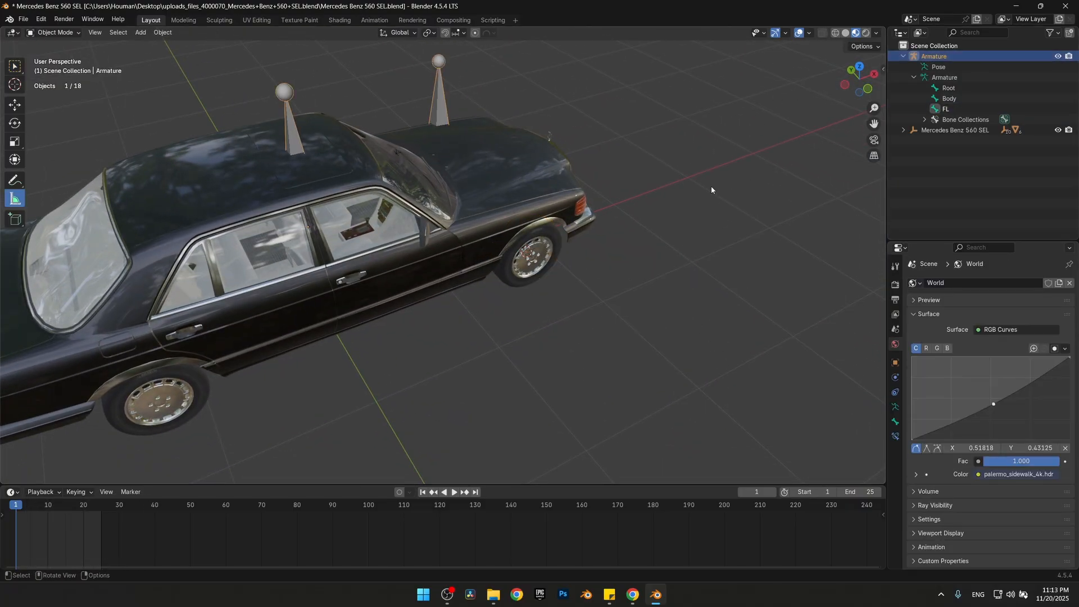
pyautogui.press('Tab')
pyautogui.hotkey('shift', 'a')
pyautogui.doubleClick(949, 120)
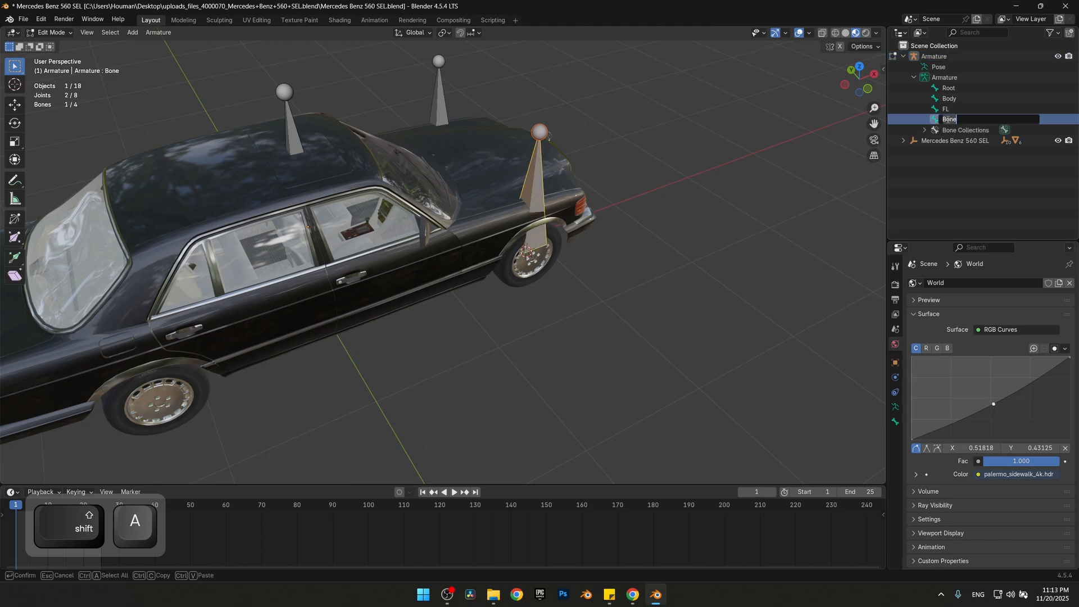
pyautogui.write('FR')
pyautogui.press('Return')
# Return to Object Mode and snap the 3D cursor to the rear left wheel
pyautogui.moveTo(674, 180); pyautogui.dragTo(786, 149, button='middle')
pyautogui.press('Tab')
pyautogui.click(559, 317)
pyautogui.hotkey('shift', 's')
pyautogui.click(486, 396)
pyautogui.moveTo(486, 397); pyautogui.dragTo(427, 337, button='middle')
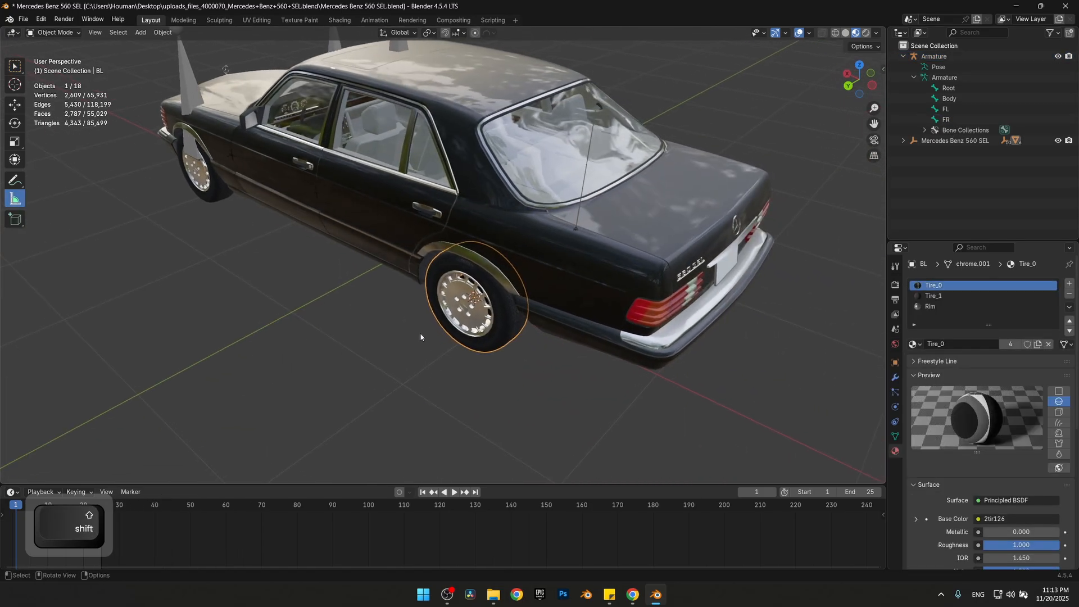
# Add a bone to the armature at the rear left wheel and name it RL
pyautogui.click(934, 56)
pyautogui.press('Tab')
pyautogui.hotkey('shift', 'a')
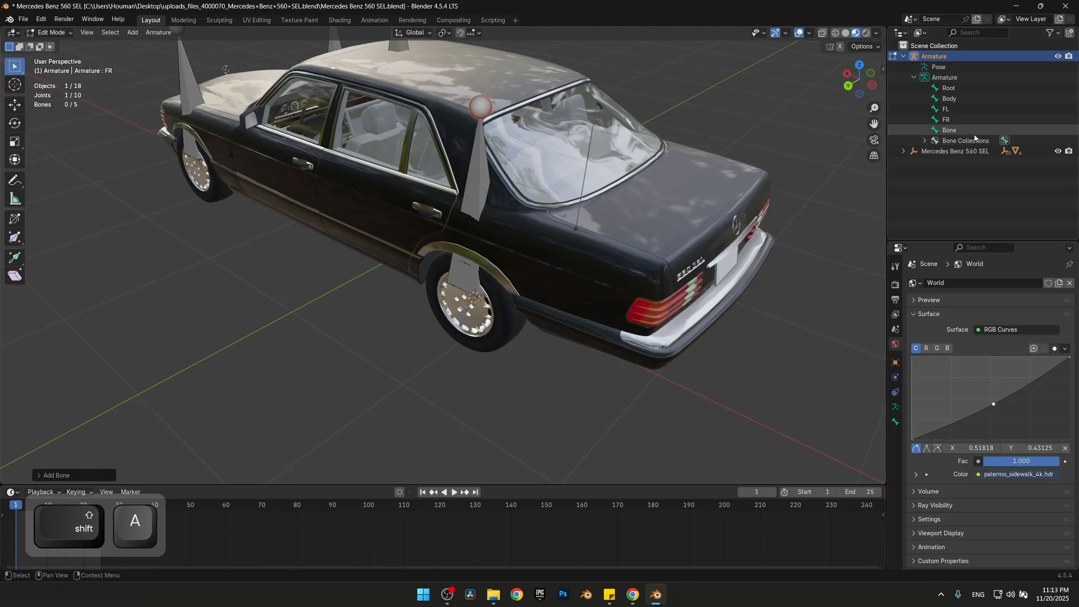
pyautogui.doubleClick(949, 130)
pyautogui.write('RL')
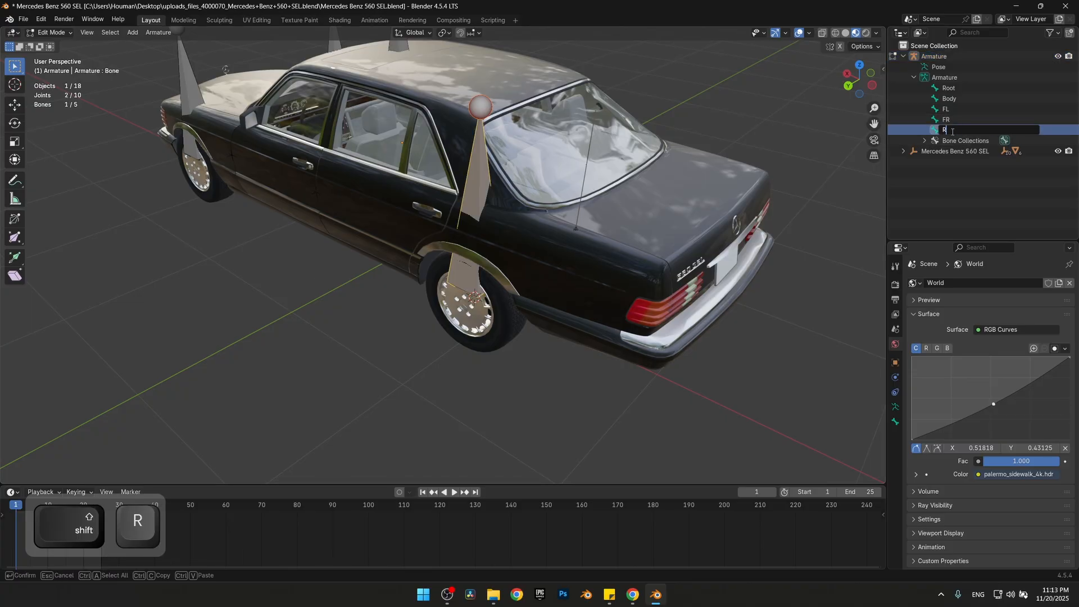
pyautogui.press('Return')
# Return to Object Mode and snap the 3D cursor to the rear right wheel
pyautogui.moveTo(427, 292); pyautogui.dragTo(495, 270, button='middle')
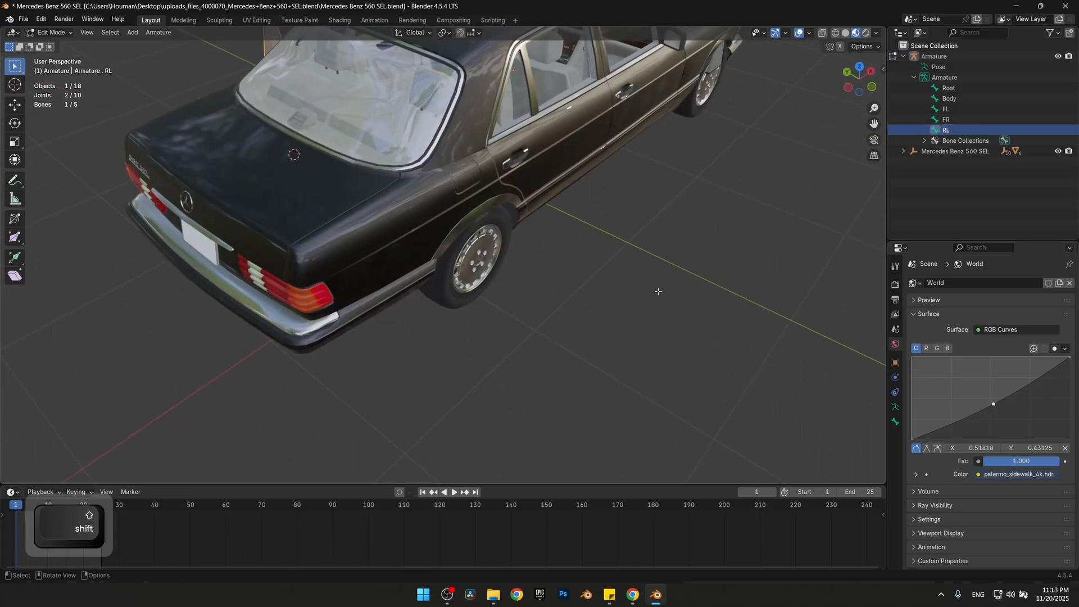
pyautogui.press('Tab')
pyautogui.click(467, 255)
pyautogui.hotkey('shift', 's')
pyautogui.click(616, 354)
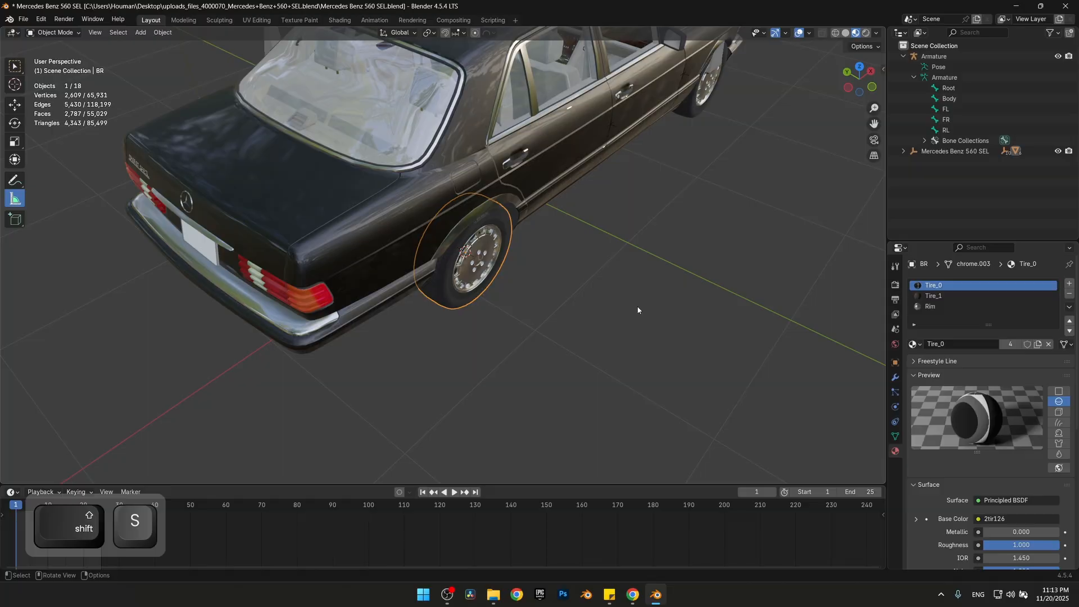
# Add a bone to the armature at the rear right wheel and name it RR
pyautogui.click(937, 58)
pyautogui.press('Tab')
pyautogui.moveTo(637, 294)
pyautogui.mouseDown(button='middle')
pyautogui.moveTo(607, 267)
pyautogui.moveTo(642, 288)
pyautogui.mouseUp(button='middle')
pyautogui.hotkey('shift', 'a')
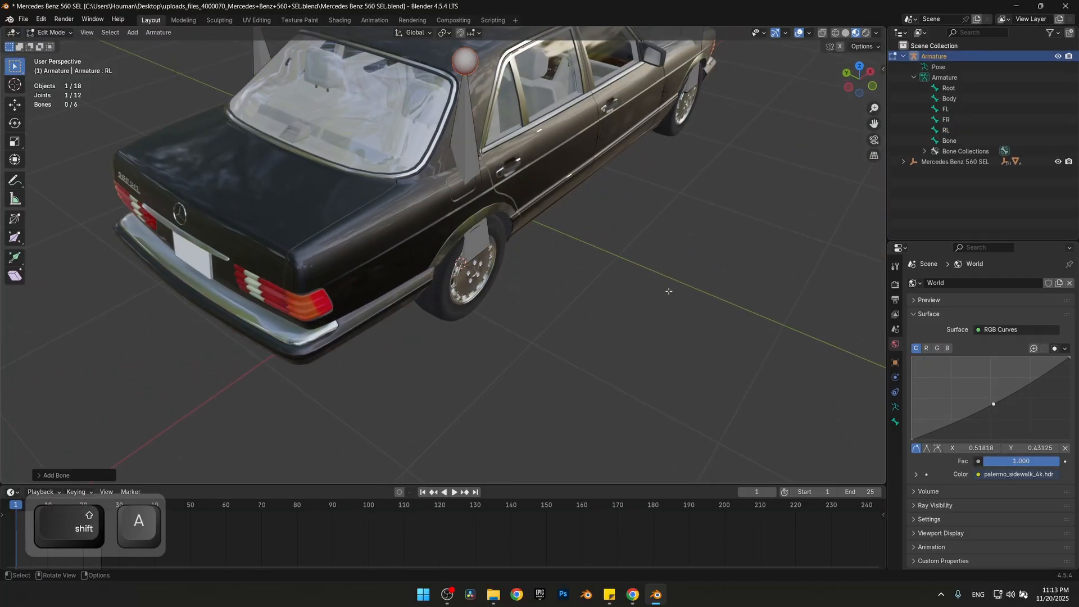
pyautogui.doubleClick(948, 140)
pyautogui.write('RR')
pyautogui.press('Return')
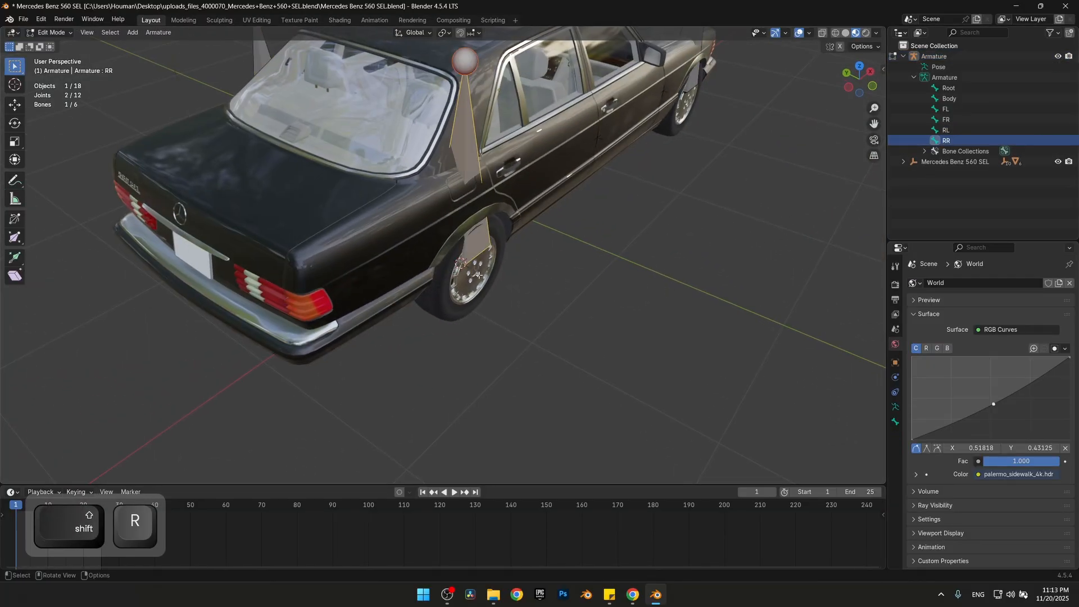
# Return to Object Mode and snap the 3D cursor to the origin of the front left door
pyautogui.moveTo(786, 215); pyautogui.dragTo(502, 339, button='middle')
pyautogui.scroll(6, 501, 340)
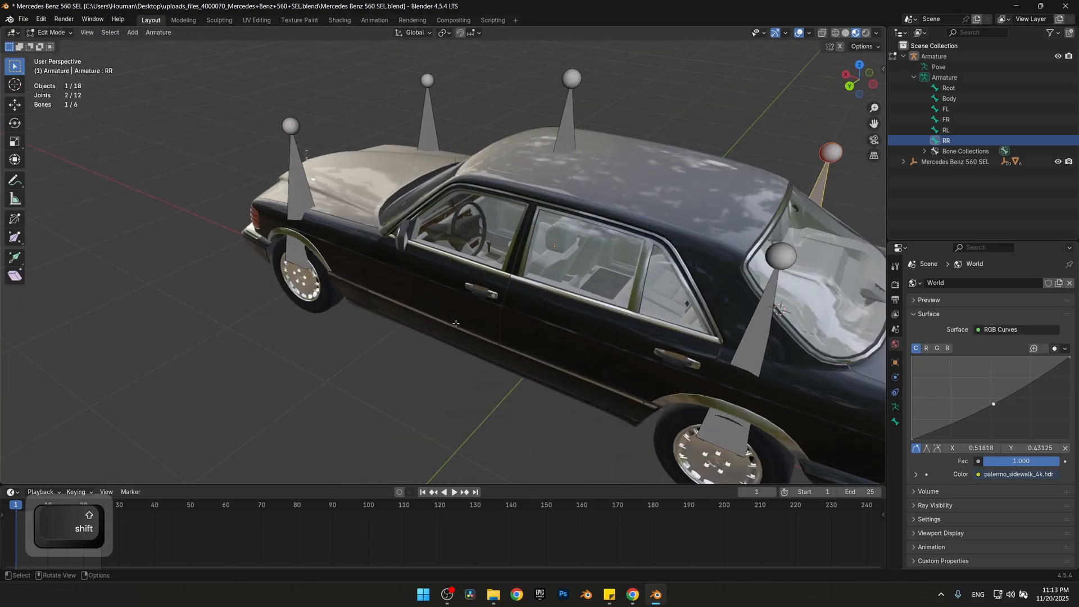
pyautogui.press('Tab')
pyautogui.click(405, 340)
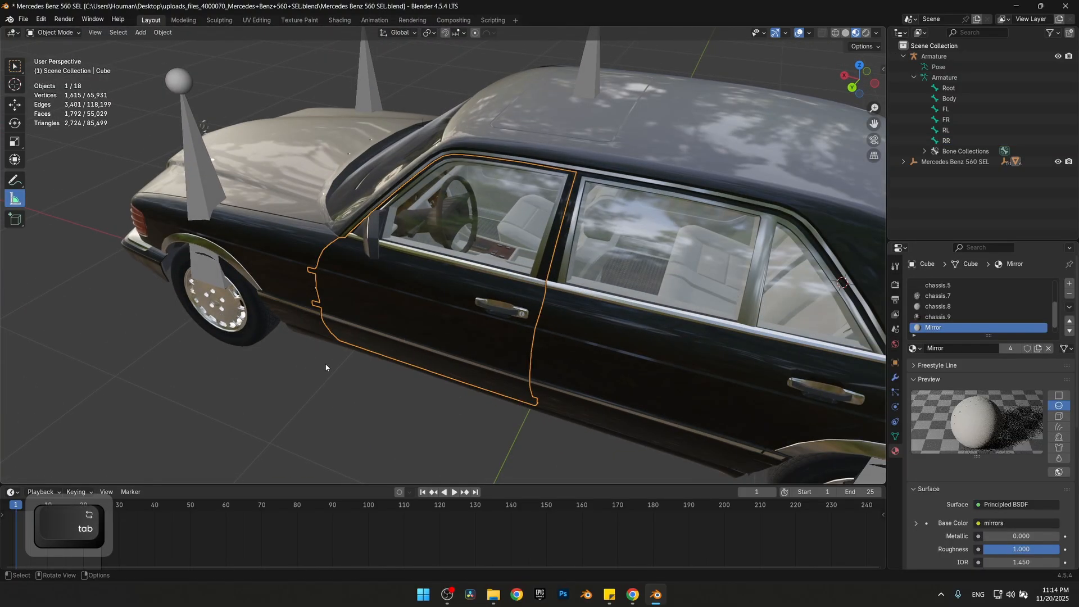
pyautogui.hotkey('shift', 's')
pyautogui.click(283, 421)
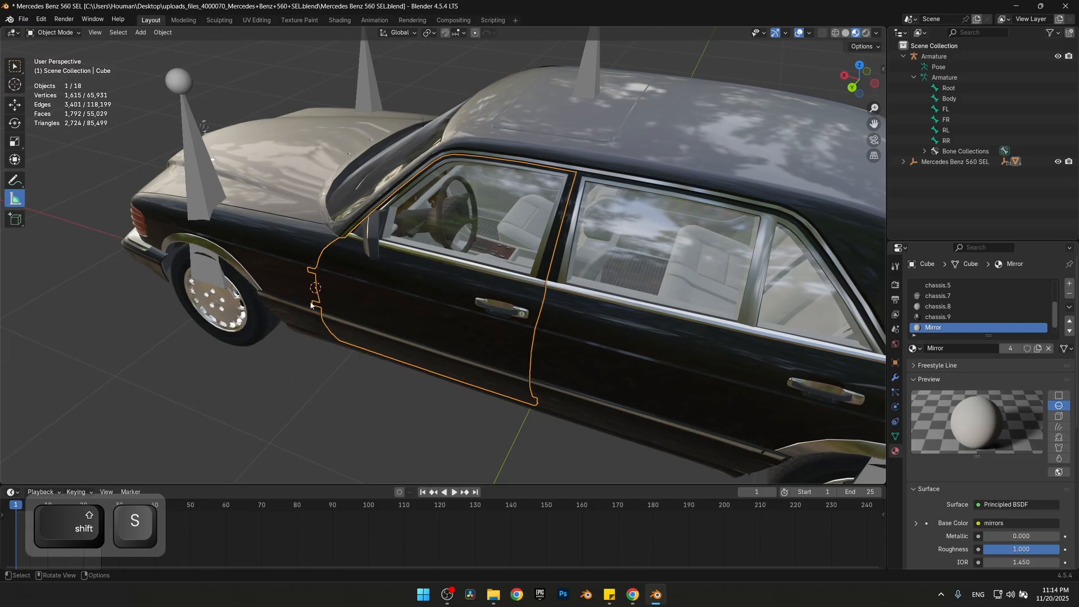
# Add a bone to the armature at the front left door's hinge and name it Door
pyautogui.click(933, 56)
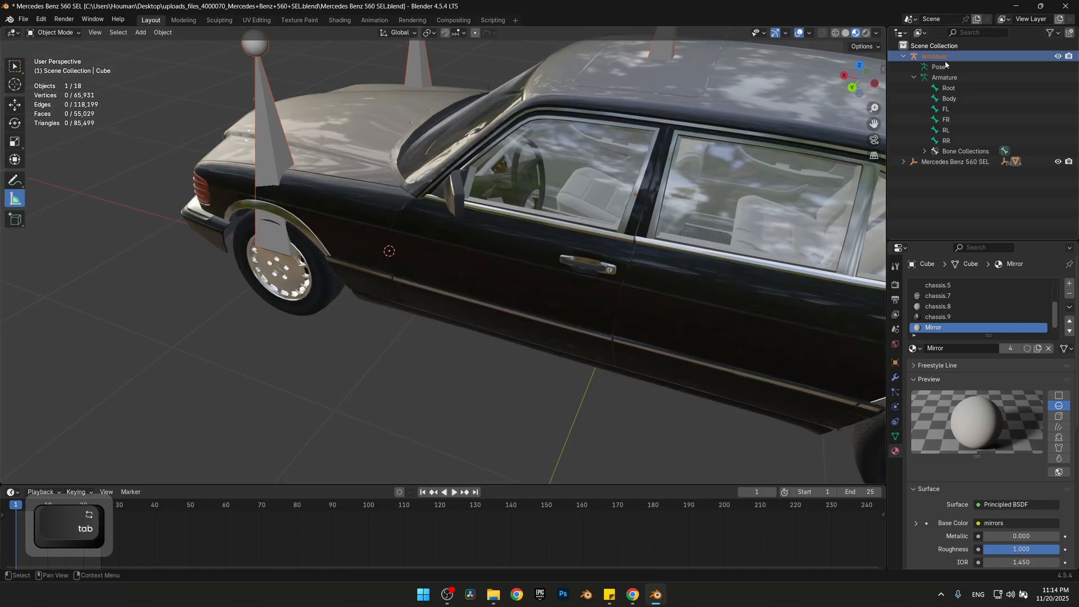
pyautogui.press('Tab')
pyautogui.hotkey('shift', 'a')
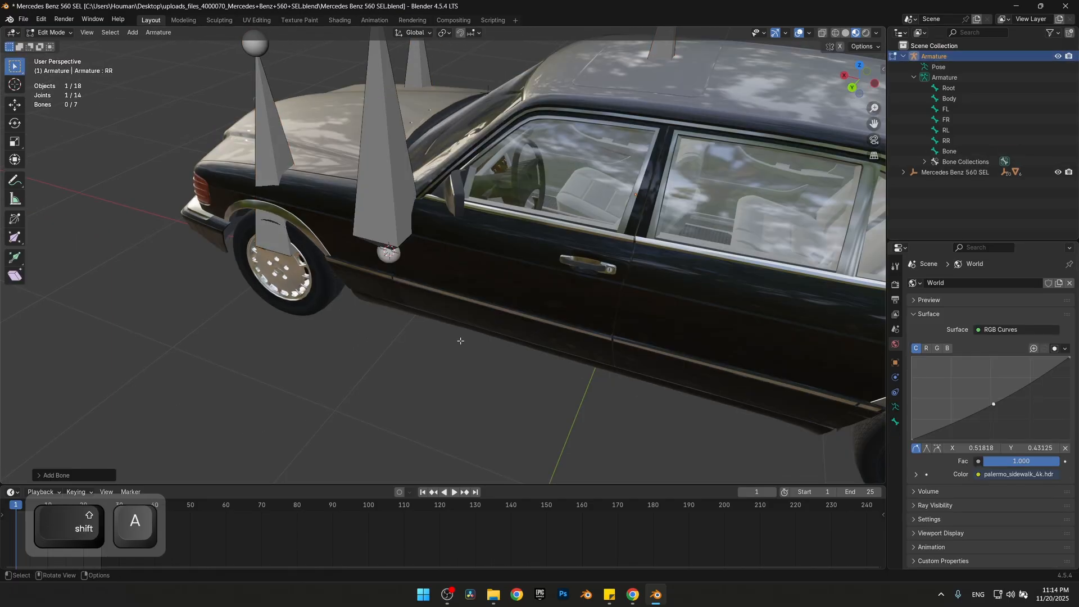
pyautogui.doubleClick(948, 151)
pyautogui.write('Door')
pyautogui.press('Return')
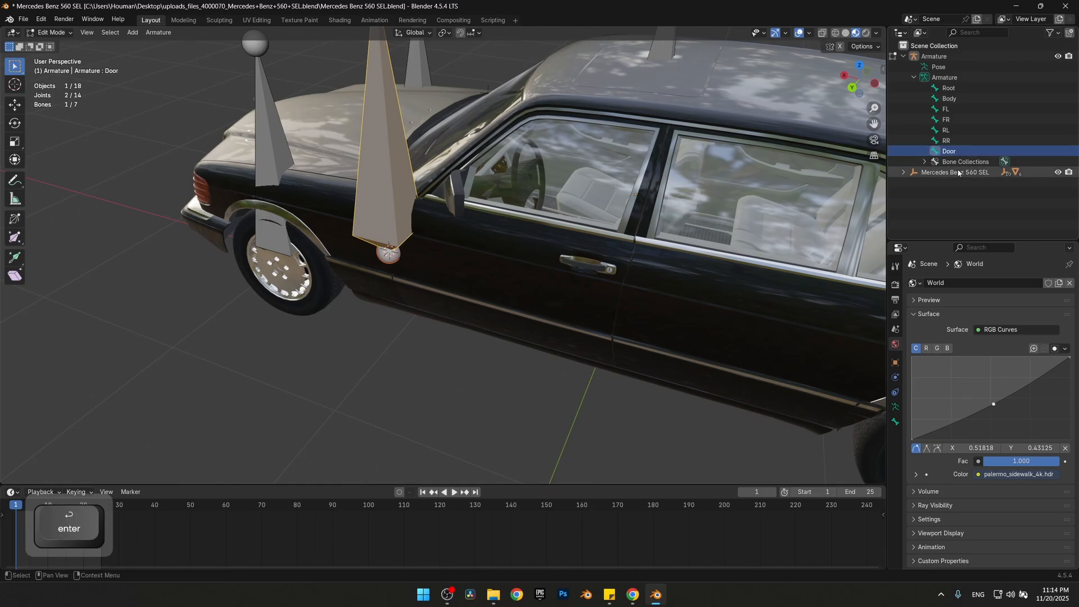
# Return to Object Mode, select the car's chassis and remove its existing vertex group
pyautogui.press('Tab')
pyautogui.moveTo(564, 326); pyautogui.dragTo(583, 284, button='middle')
pyautogui.click(583, 265)
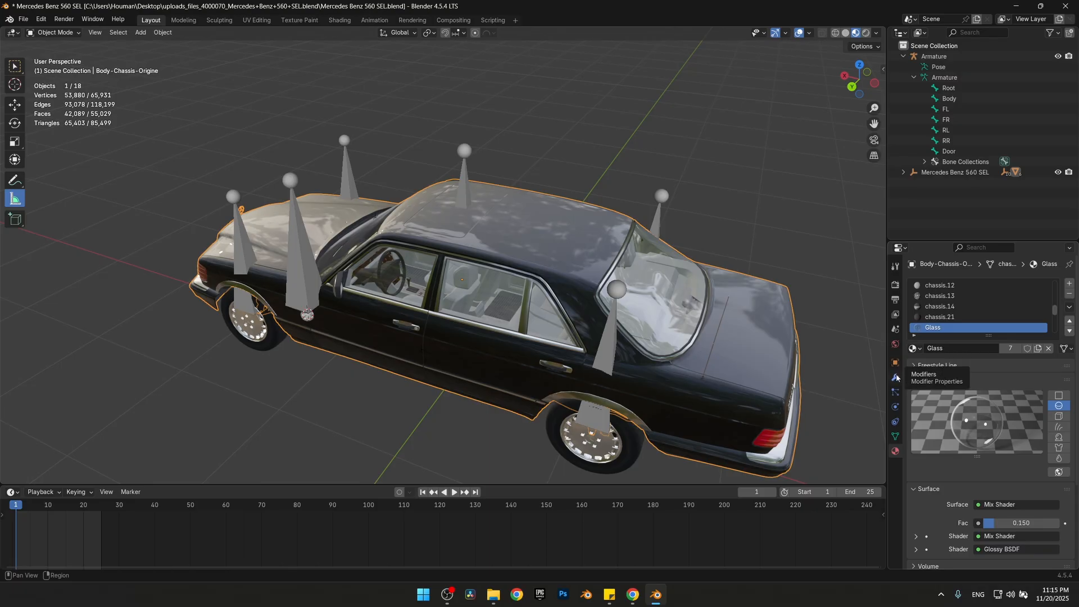
pyautogui.click(895, 436)
pyautogui.click(969, 319)
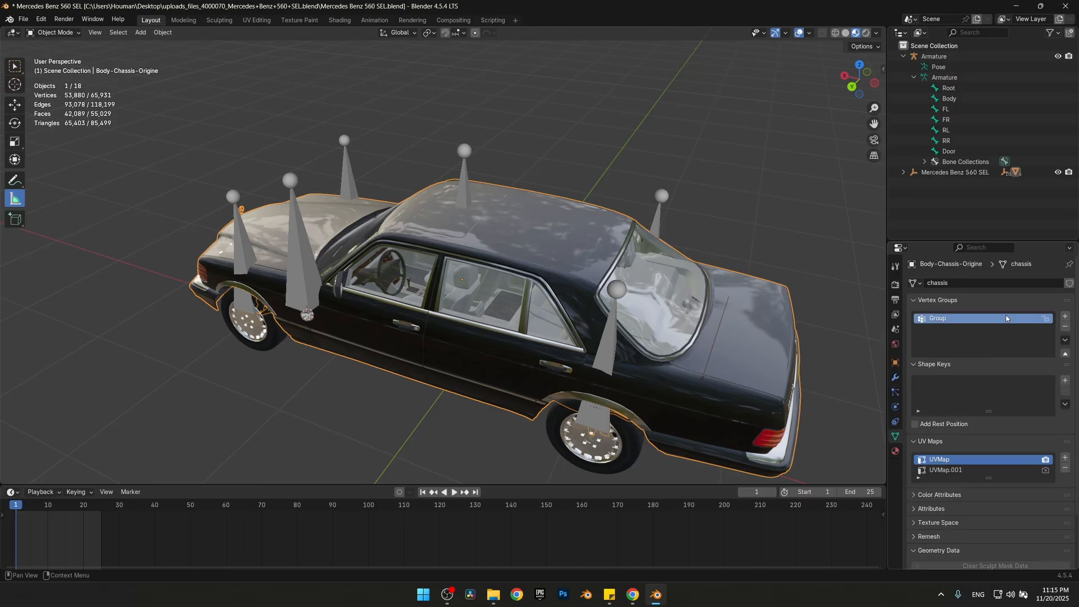
pyautogui.click(1065, 327)
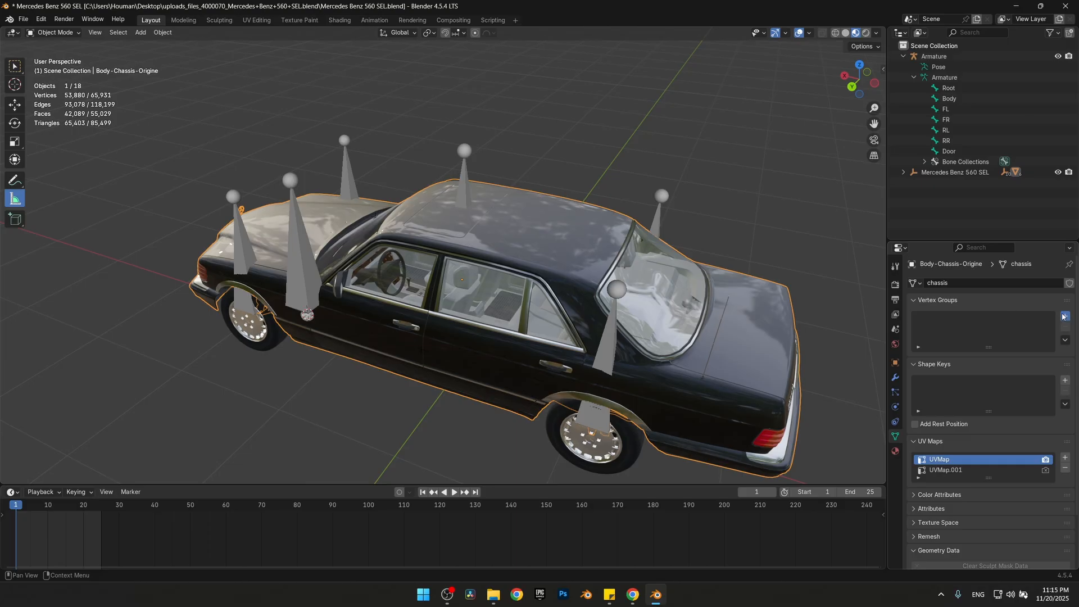
# Add a vertex group to the chassis and name it Body
pyautogui.click(1064, 316)
pyautogui.doubleClick(935, 318)
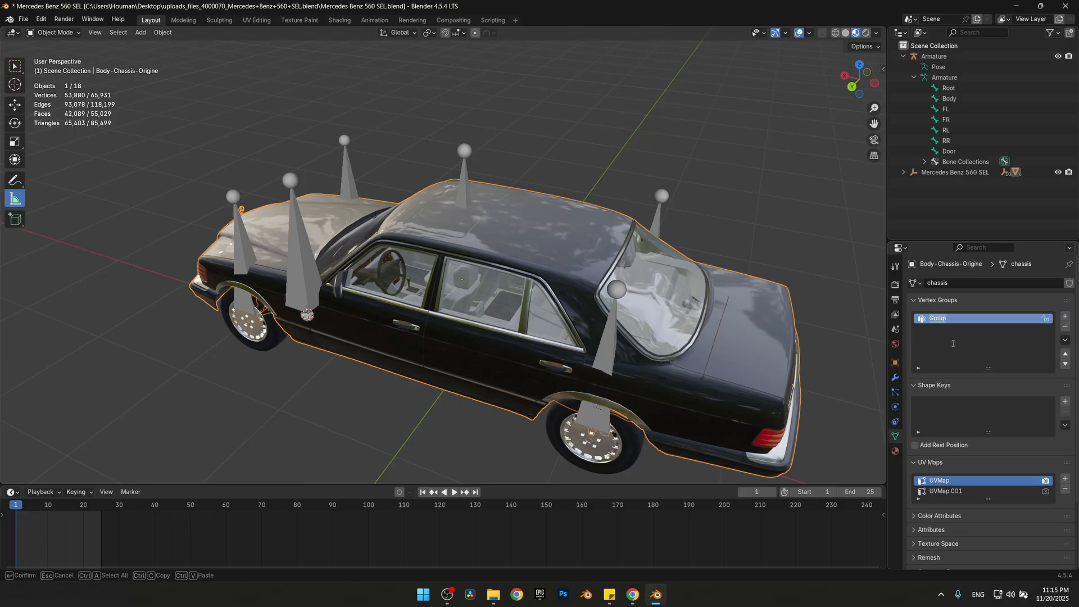
pyautogui.write('Body')
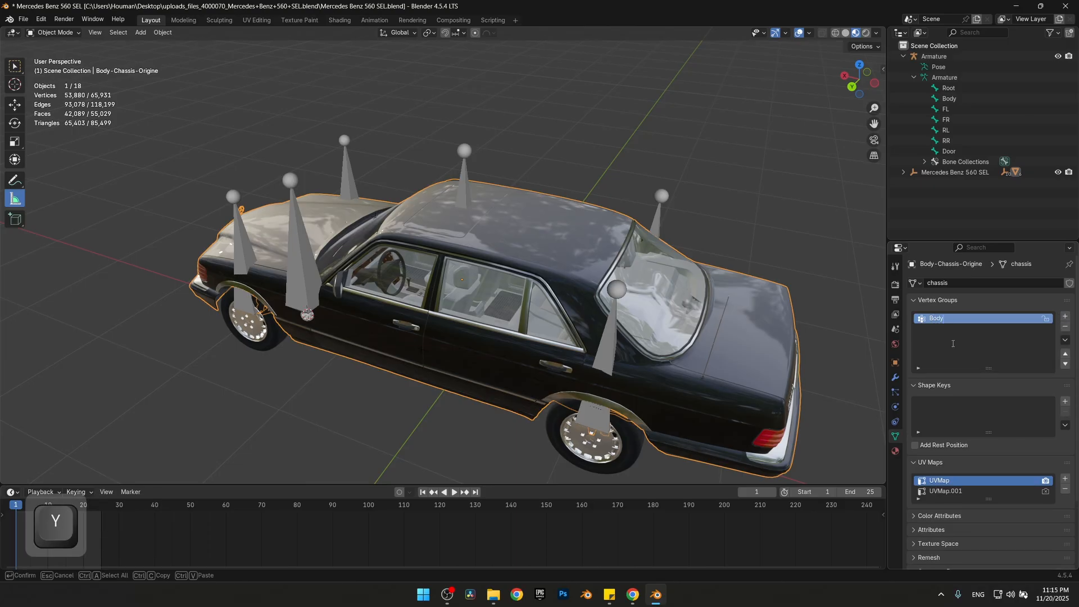
pyautogui.press('Return')
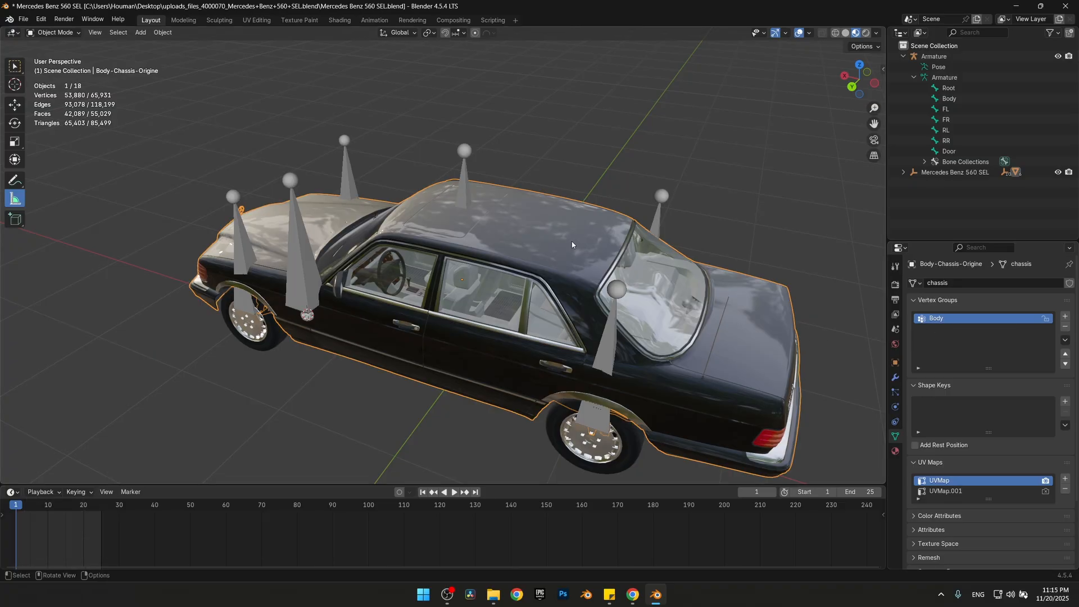
# Assign all the chassis vertices to the Body group in Edit Mode and check it by deselecting and reselecting the group
pyautogui.press('Tab')
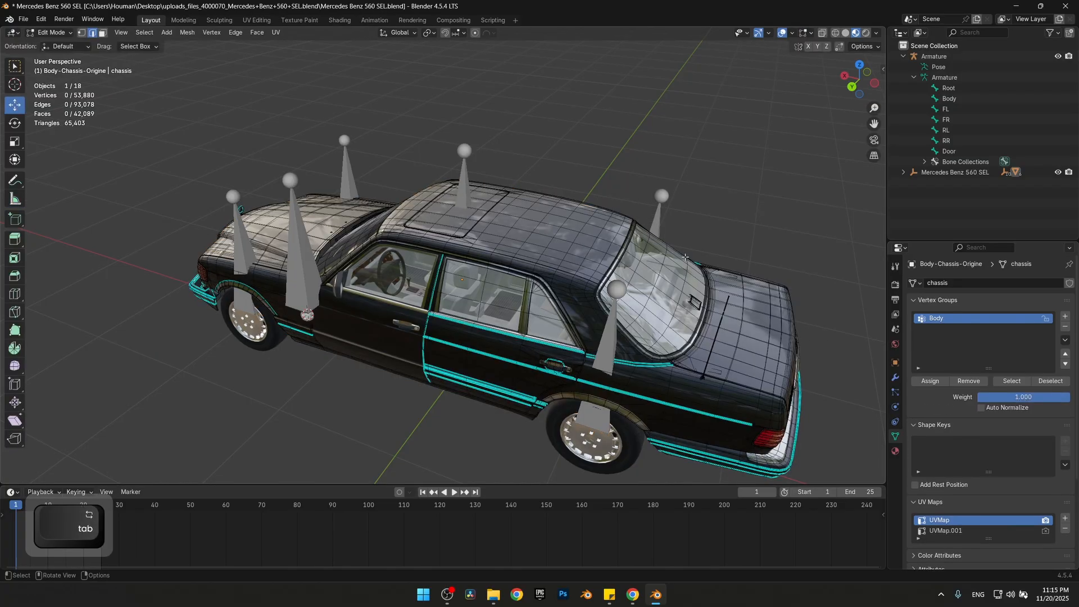
pyautogui.press('a')
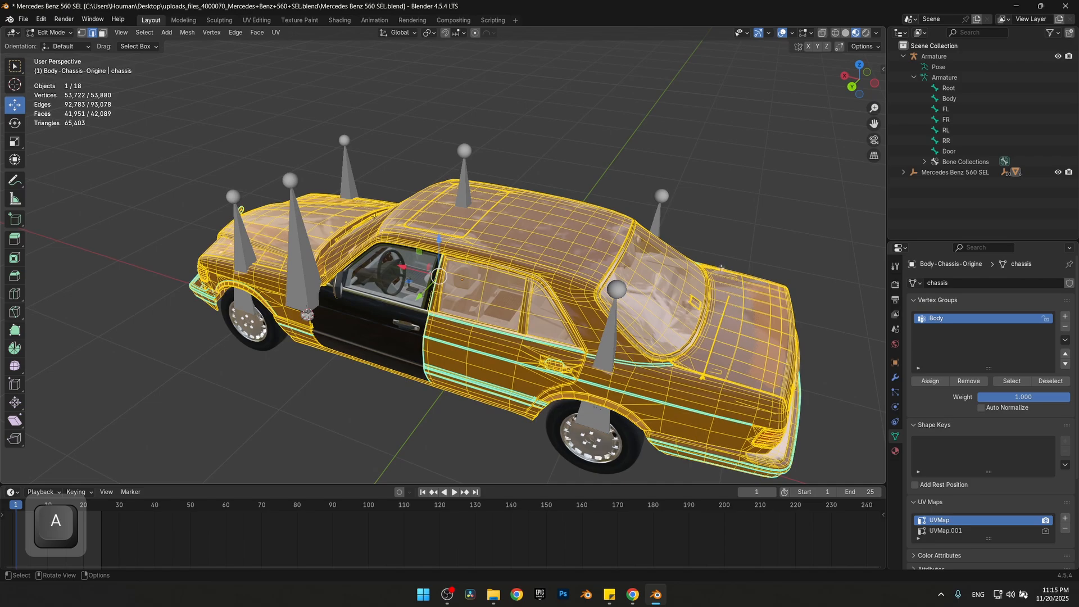
pyautogui.click(941, 384)
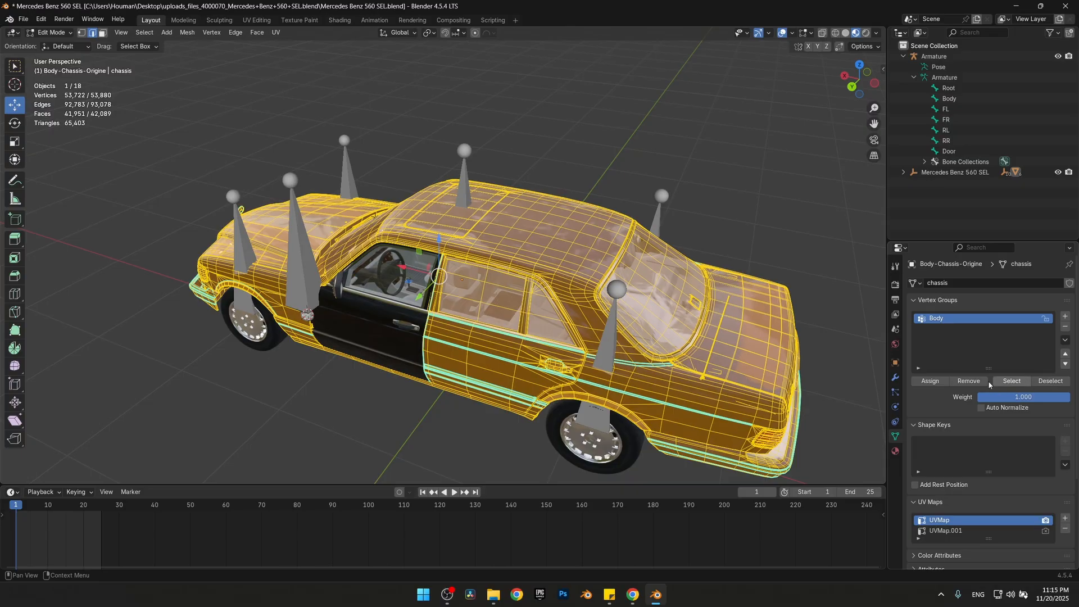
pyautogui.click(1049, 382)
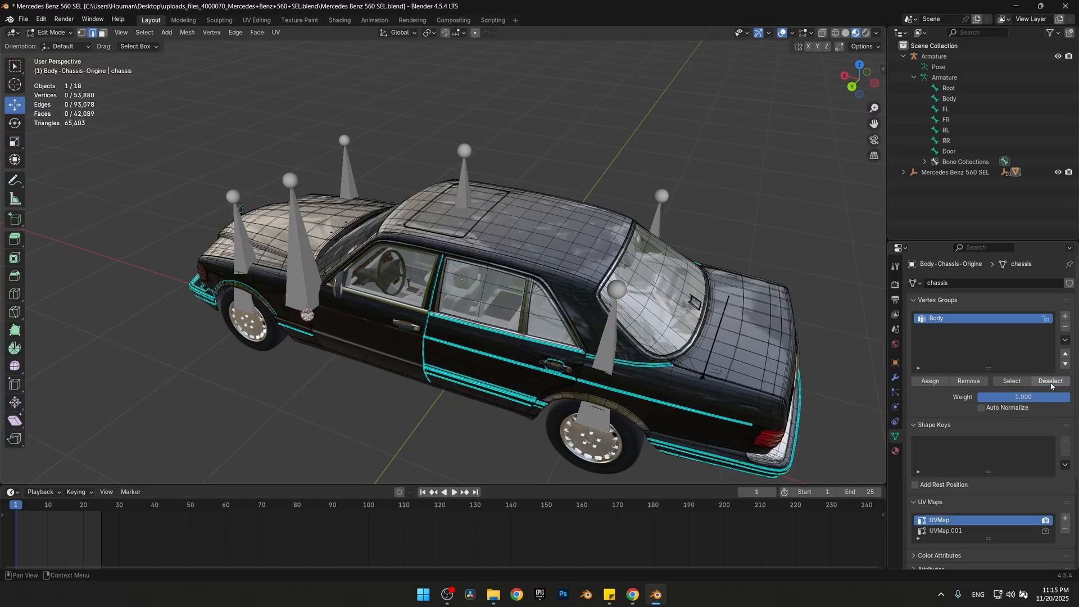
pyautogui.click(1011, 382)
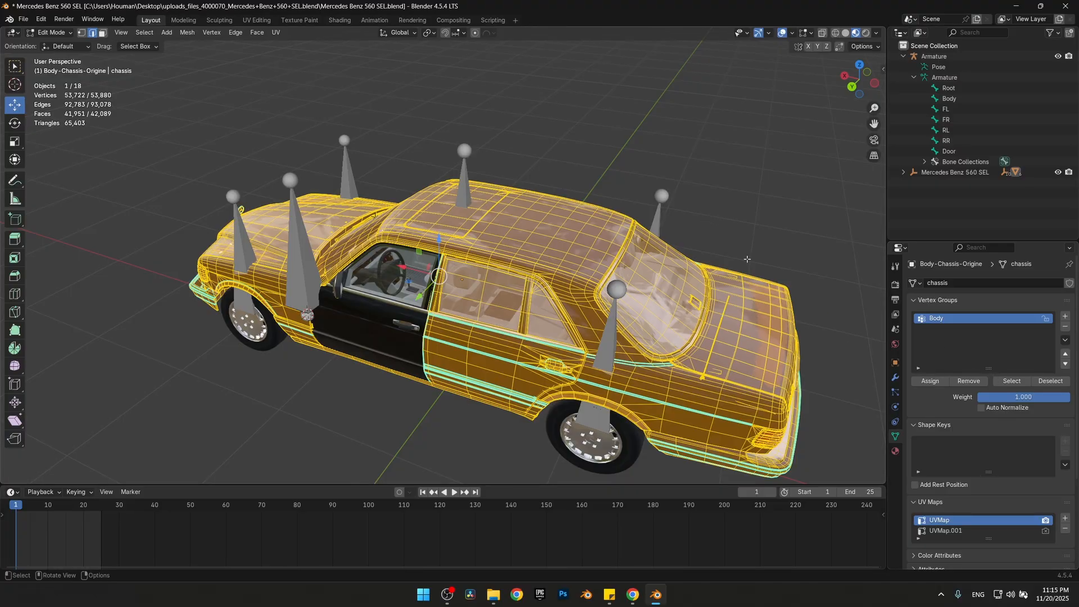
pyautogui.press('Tab')
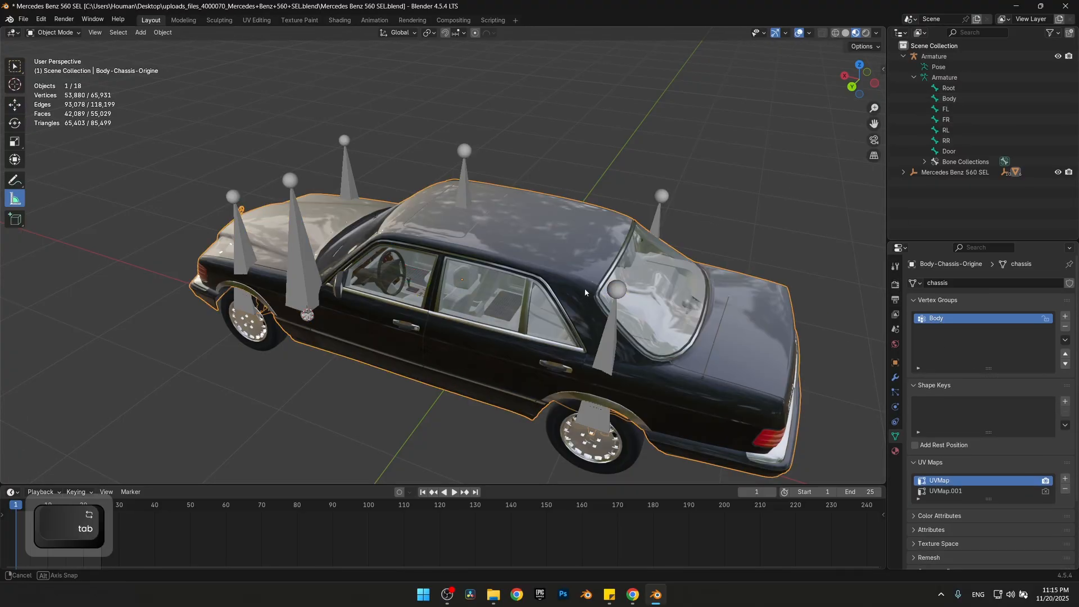
# Select the front left door and give it a new vertex group named Door
pyautogui.moveTo(585, 292); pyautogui.dragTo(522, 306, button='middle')
pyautogui.click(522, 305)
pyautogui.click(1064, 317)
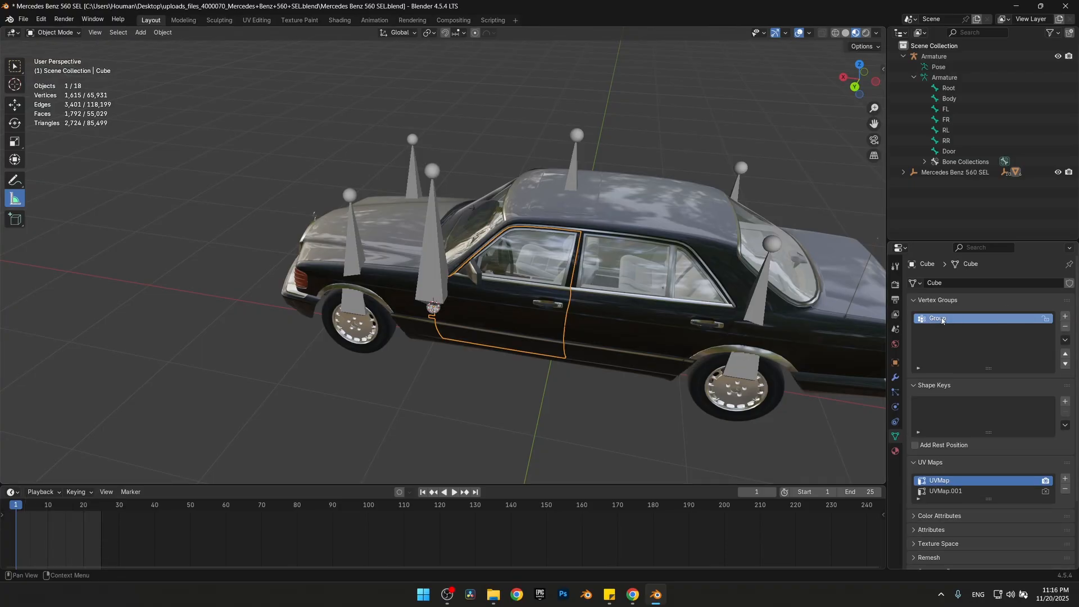
pyautogui.doubleClick(940, 319)
pyautogui.write('Door')
pyautogui.press('Return')
# Assign all the door's vertices to the Door group in Edit Mode, check the group's selection and return to Object Mode
pyautogui.moveTo(596, 396); pyautogui.dragTo(648, 397, button='middle')
pyautogui.press('Tab')
pyautogui.press('a')
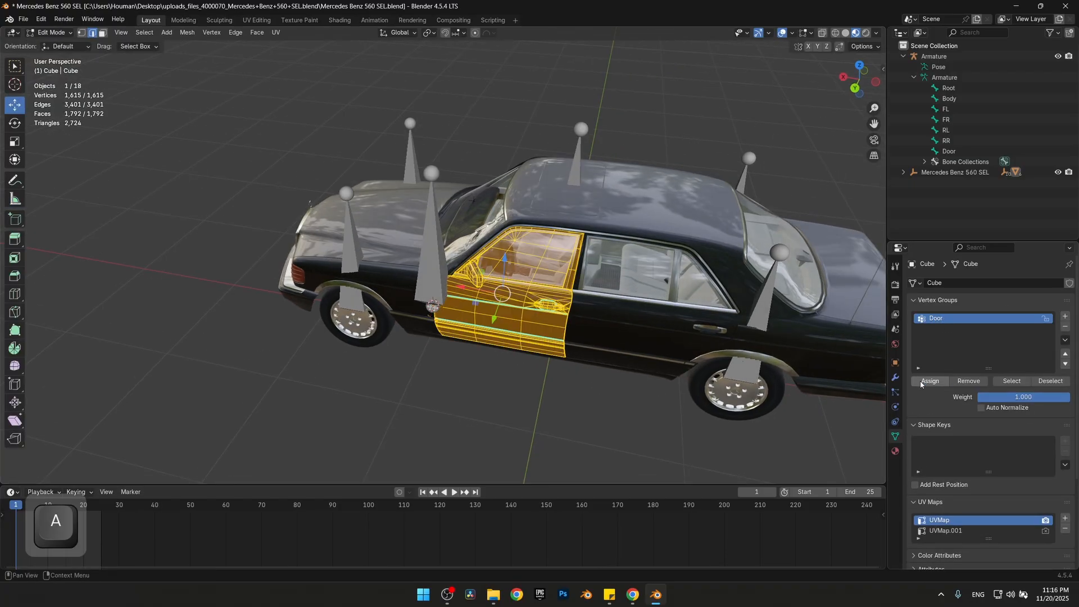
pyautogui.click(930, 381)
pyautogui.click(1050, 380)
pyautogui.click(1008, 380)
pyautogui.press('Tab')
# Select the rear left wheel and give it a new vertex group named RL
pyautogui.moveTo(512, 361); pyautogui.dragTo(402, 320, button='middle')
pyautogui.click(606, 369)
pyautogui.click(1064, 316)
pyautogui.doubleClick(983, 318)
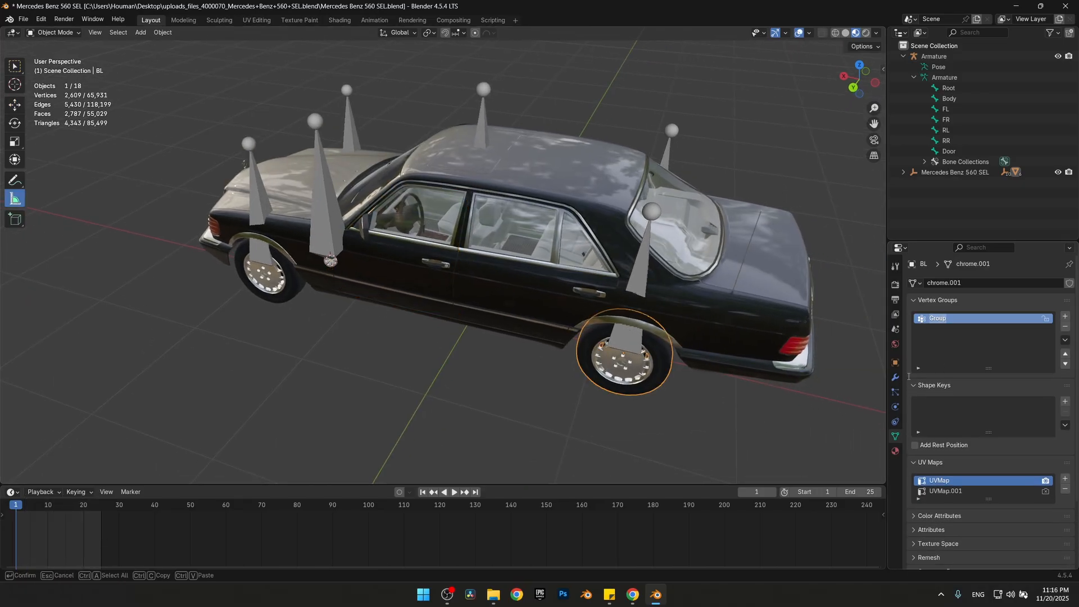
pyautogui.write('RL')
pyautogui.press('Return')
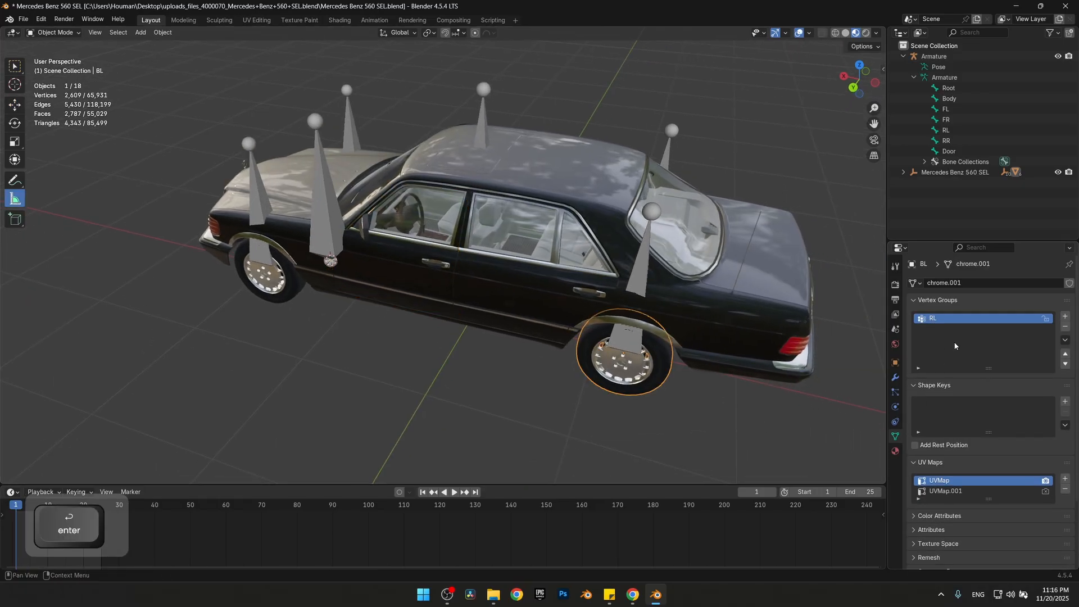
# Assign all the rear left wheel's vertices to the RL group in Edit Mode and return to Object Mode
pyautogui.press('Tab')
pyautogui.press('a')
pyautogui.click(930, 381)
pyautogui.press('Tab')
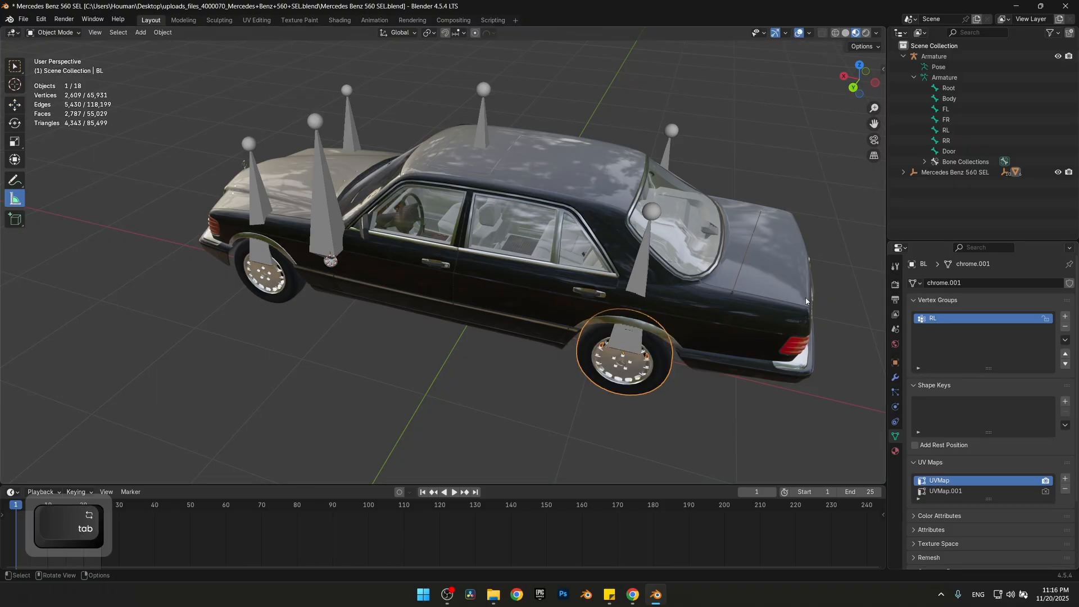
# Select the front left wheel and give it a new vertex group named FL
pyautogui.keyDown('shift'); pyautogui.moveTo(331, 287); pyautogui.dragTo(443, 317, button='middle'); pyautogui.keyUp('shift')
pyautogui.click(381, 307)
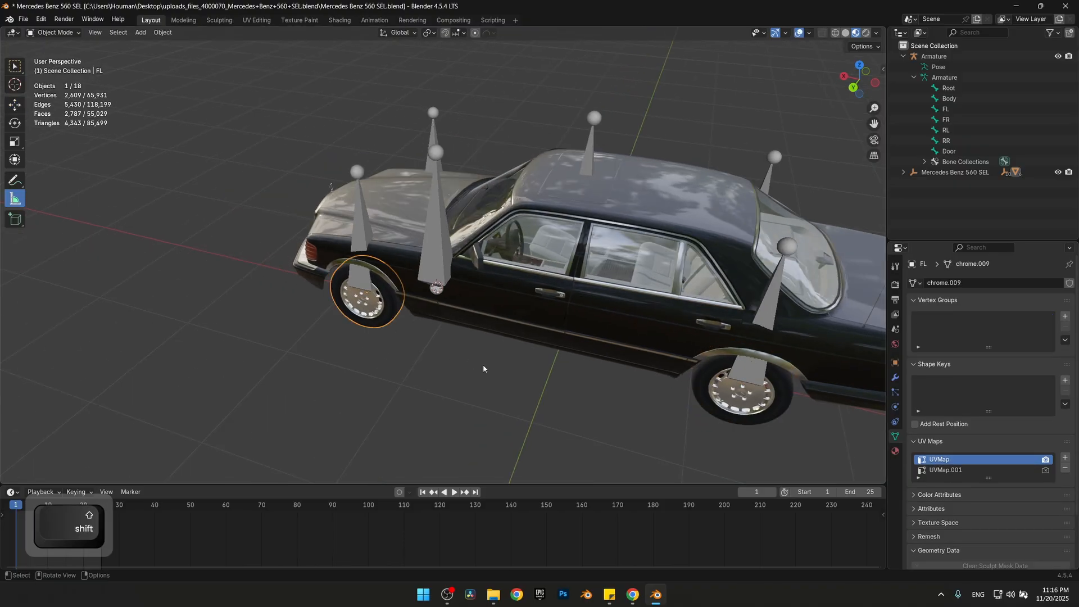
pyautogui.click(1065, 316)
pyautogui.doubleClick(941, 318)
pyautogui.write('FL')
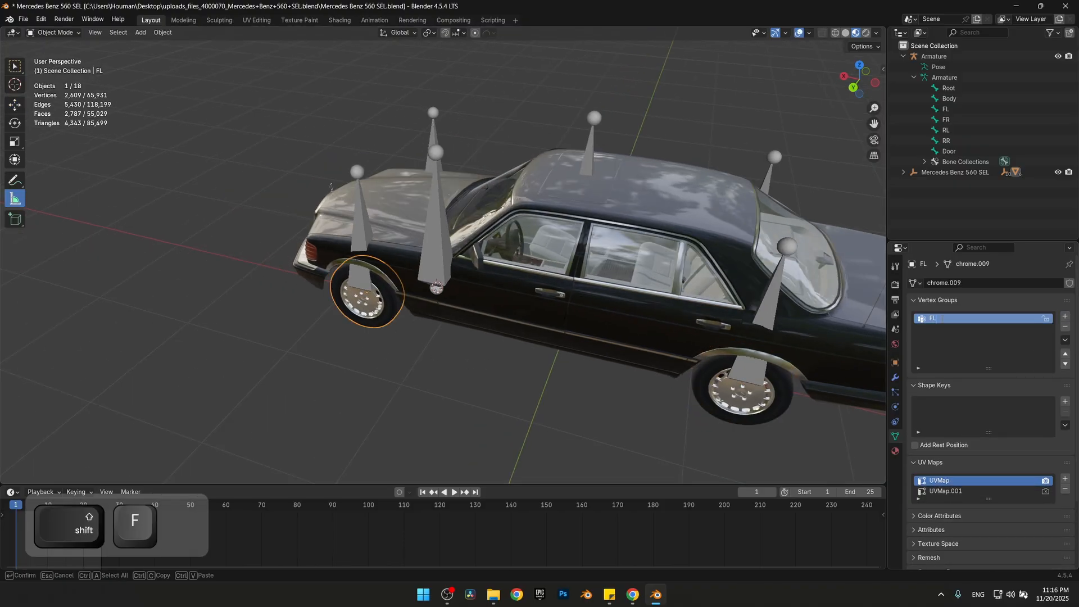
pyautogui.press('Return')
# Assign all the front left wheel's vertices to the FL group in Edit Mode and return to Object Mode
pyautogui.press('Tab')
pyautogui.press('a')
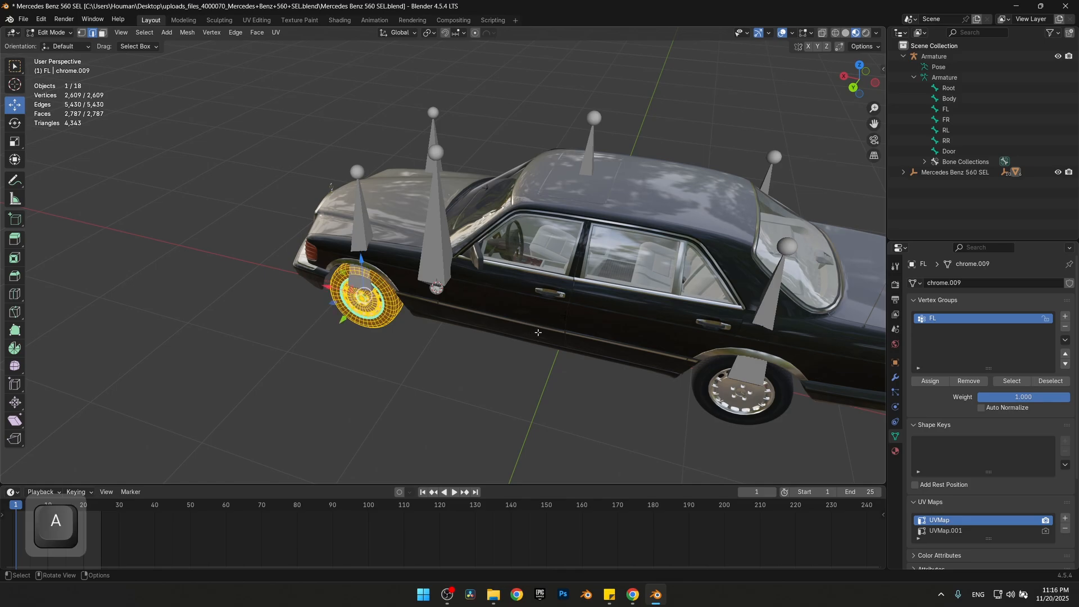
pyautogui.click(931, 382)
pyautogui.press('Tab')
# Select the front right wheel and give it a new vertex group named FR
pyautogui.keyDown('shift'); pyautogui.moveTo(469, 344); pyautogui.dragTo(262, 361, button='middle'); pyautogui.keyUp('shift')
pyautogui.click(550, 307)
pyautogui.press('Tab')
pyautogui.press('Tab')
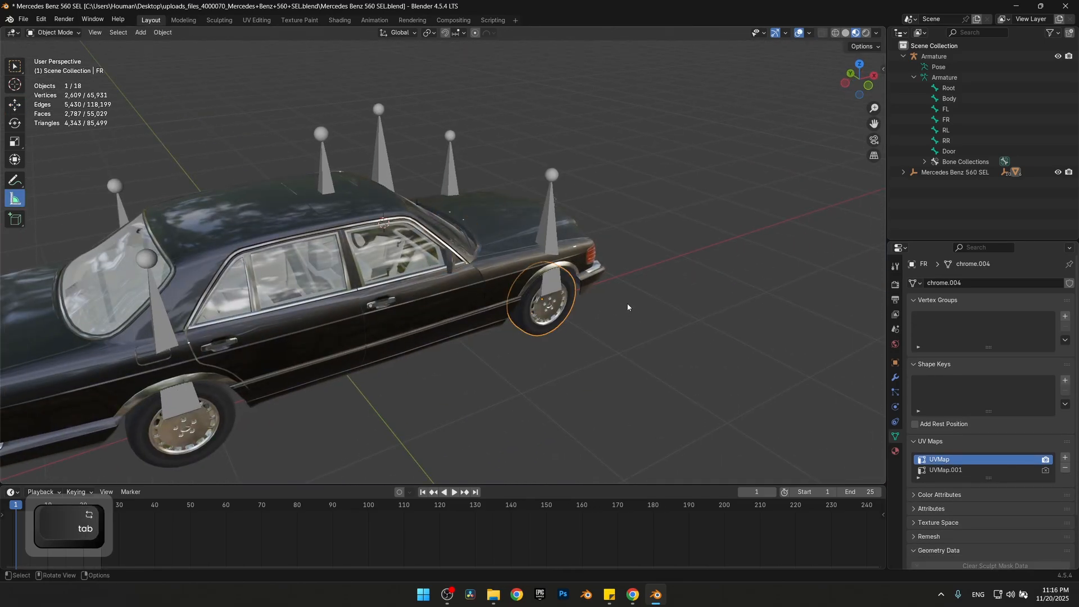
pyautogui.click(1066, 319)
pyautogui.doubleClick(932, 318)
pyautogui.write('FR')
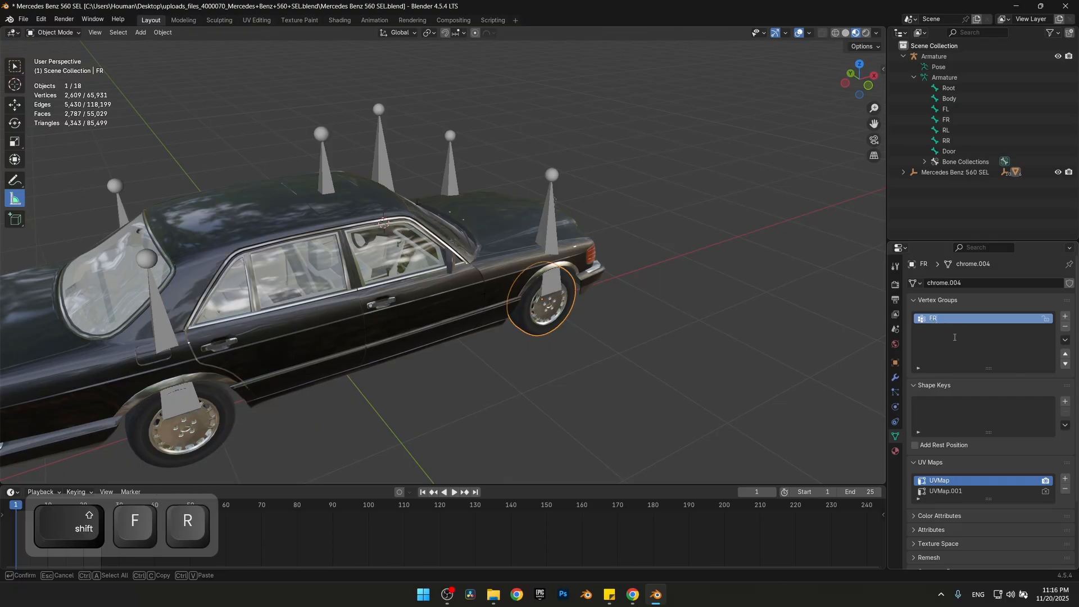
pyautogui.press('Return')
# Assign all the front right wheel's vertices to the FR group in Edit Mode and return to Object Mode
pyautogui.press('Tab')
pyautogui.press('a')
pyautogui.click(925, 386)
pyautogui.press('Tab')
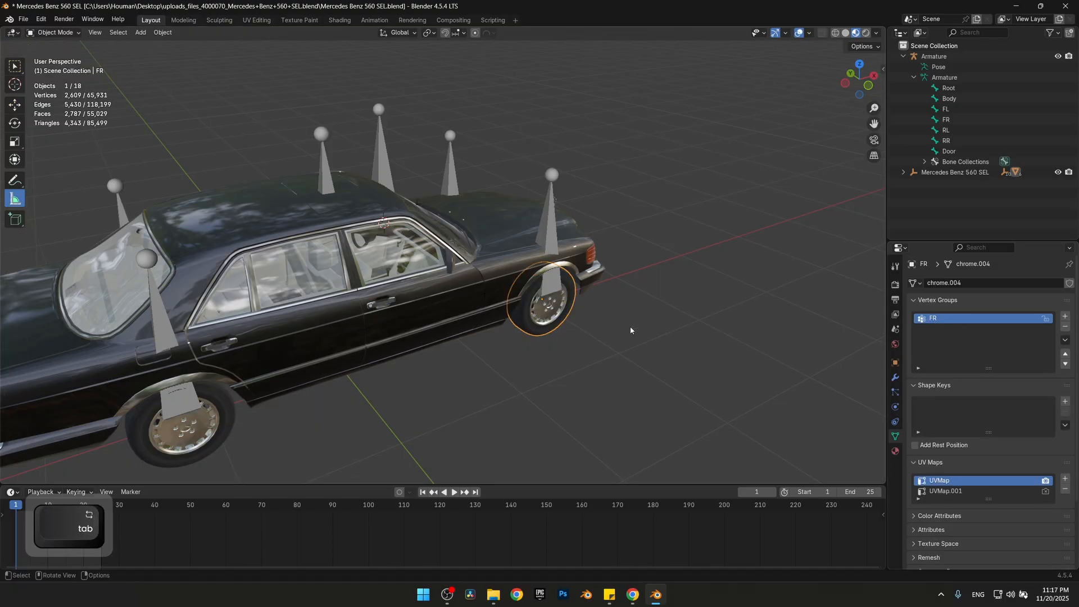
# Select the rear right wheel and give it a new vertex group named RR
pyautogui.keyDown('shift'); pyautogui.moveTo(256, 416); pyautogui.dragTo(429, 363, button='middle'); pyautogui.keyUp('shift')
pyautogui.click(415, 365)
pyautogui.press('Tab')
# Assign all the rear right wheel's vertices to the RR group in Edit Mode and return to Object Mode
pyautogui.press('Tab')
pyautogui.click(1065, 316)
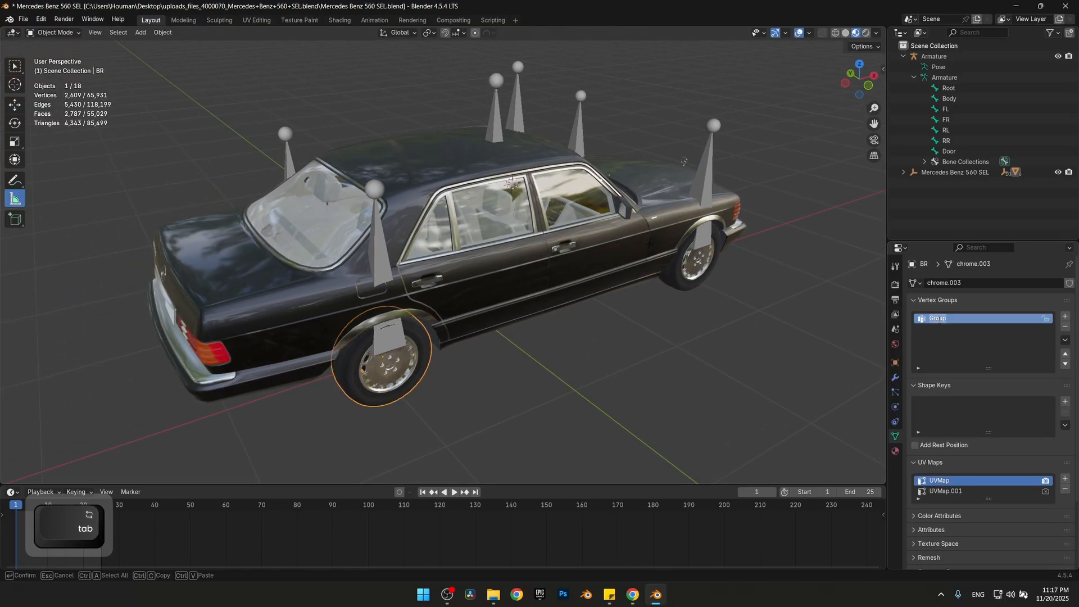
pyautogui.doubleClick(933, 318)
pyautogui.write('RR')
pyautogui.press('Return')
pyautogui.press('Tab')
pyautogui.press('a')
pyautogui.click(926, 381)
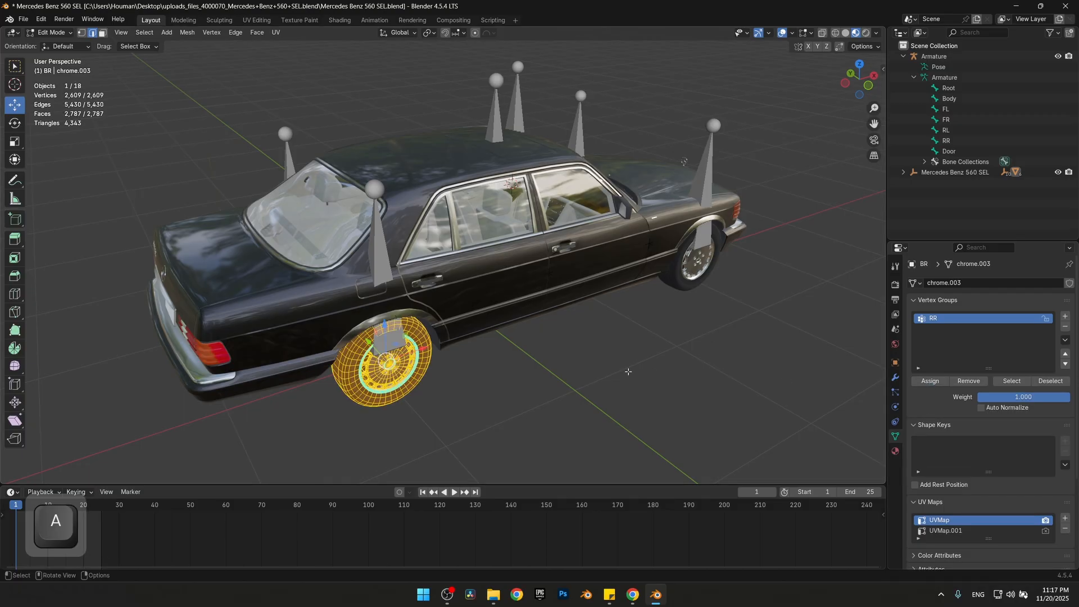
pyautogui.press('Tab')
# Add an Armature modifier to the car body and set its object to Armature
pyautogui.moveTo(627, 371); pyautogui.dragTo(480, 295, button='middle')
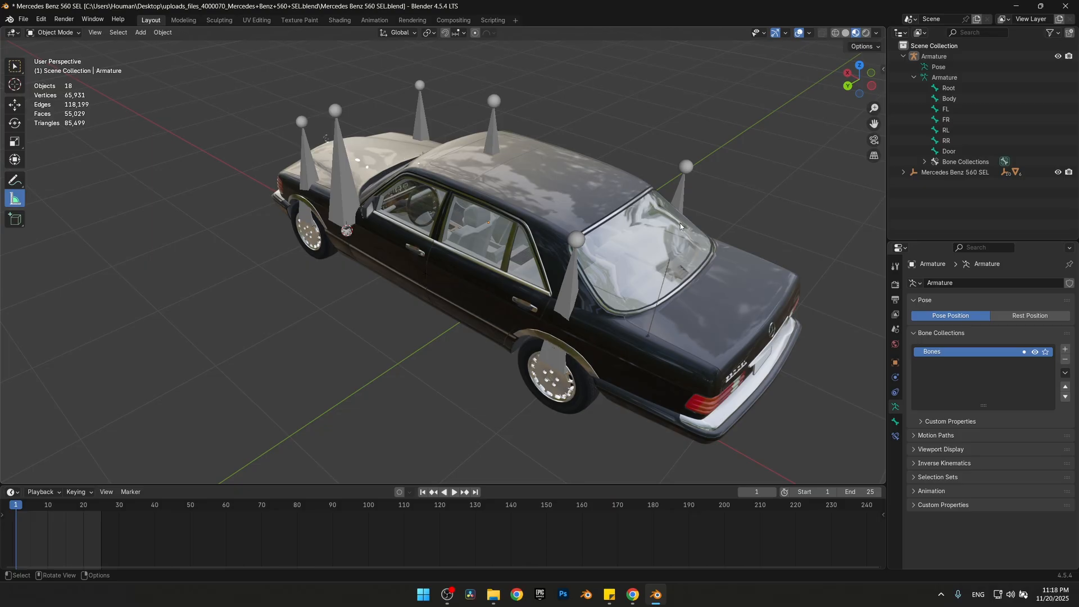
pyautogui.click(555, 197)
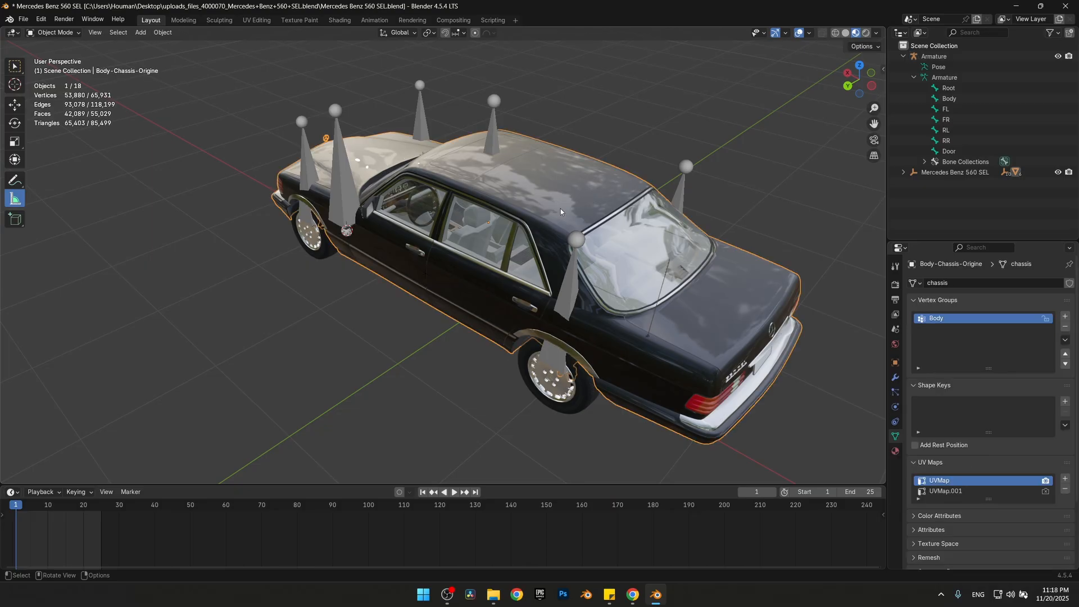
pyautogui.click(895, 378)
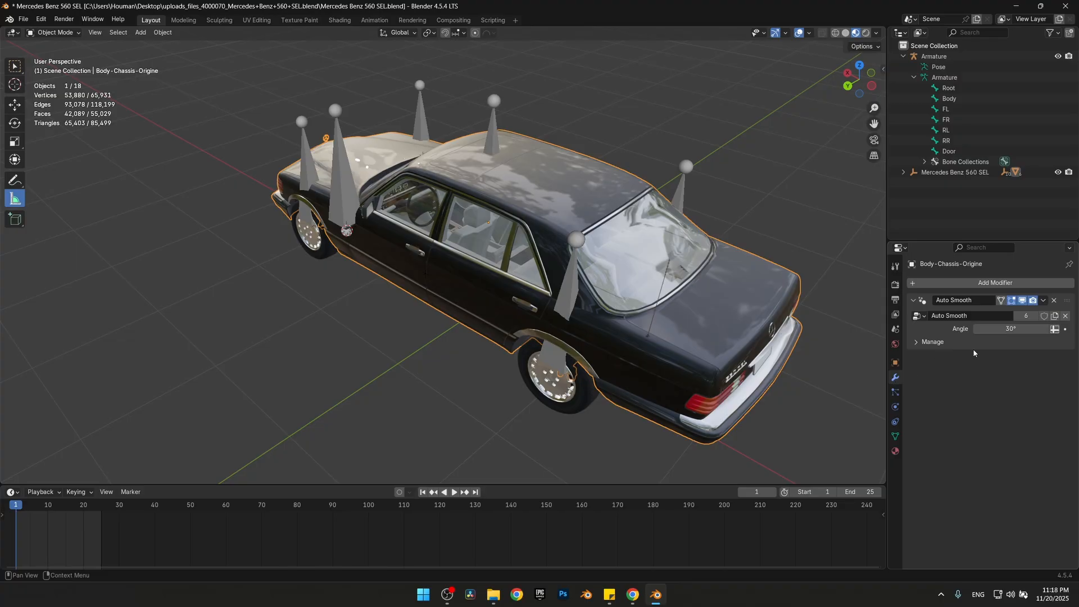
pyautogui.click(983, 286)
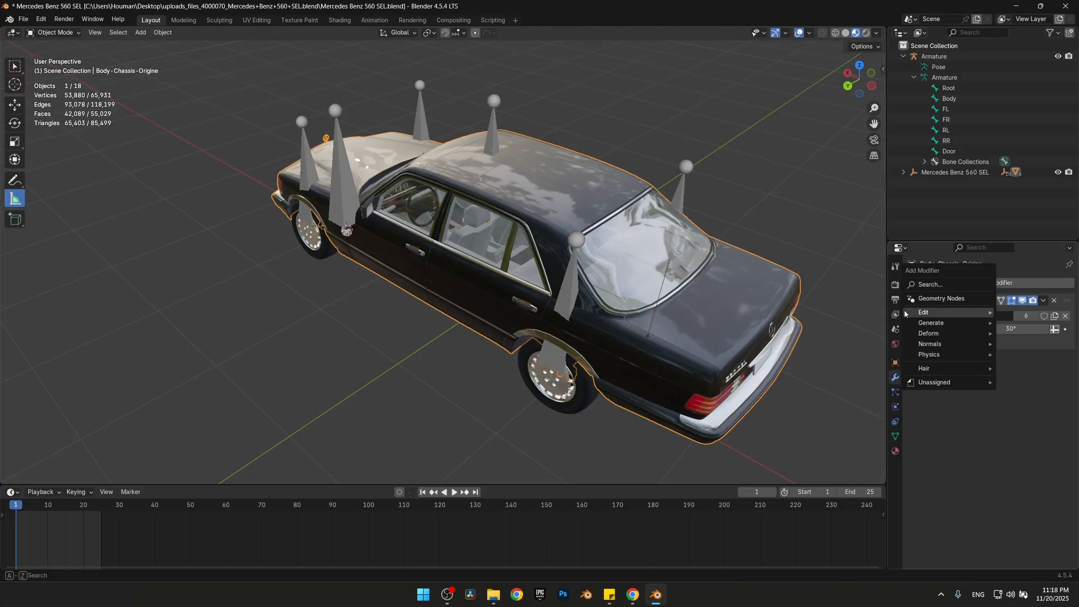
pyautogui.moveTo(935, 335)
pyautogui.click(860, 336)
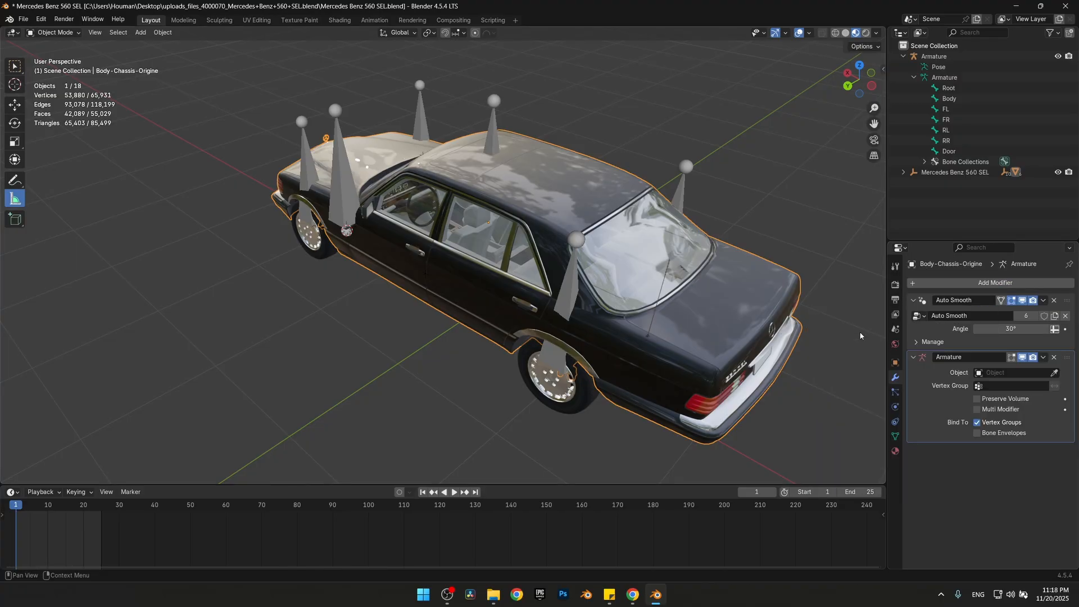
pyautogui.click(996, 373)
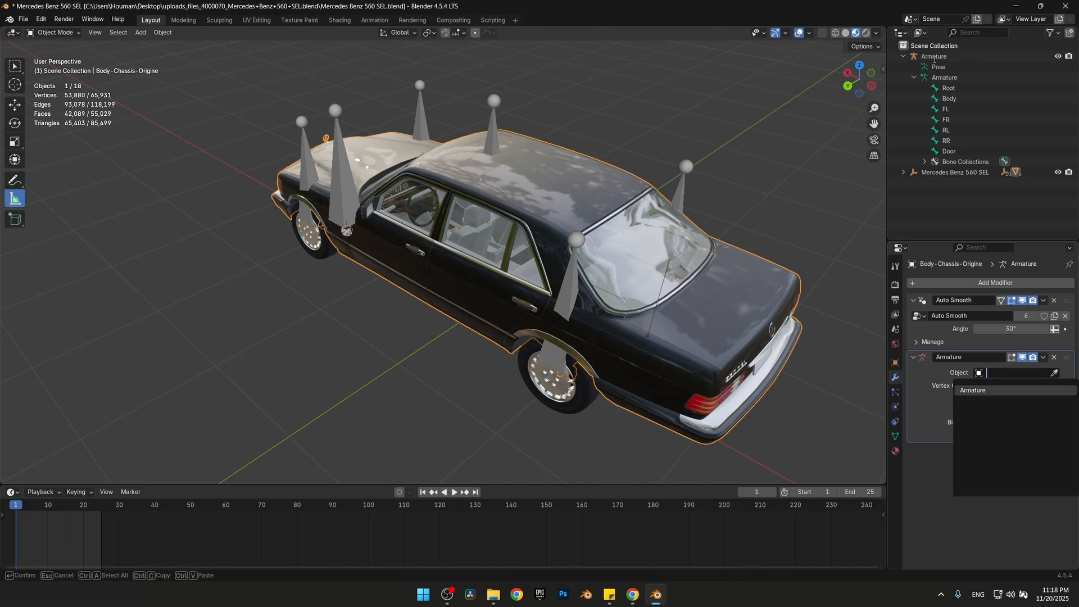
pyautogui.click(970, 390)
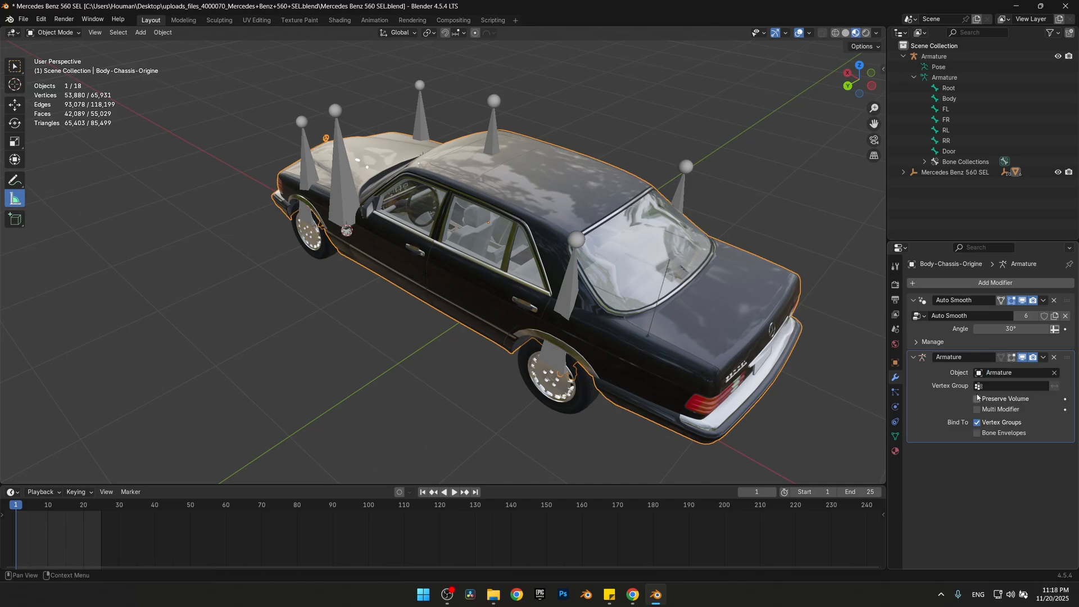
# Add an Armature modifier to the rear left wheel with Armature as its object
pyautogui.moveTo(345, 290); pyautogui.dragTo(449, 332, button='middle')
pyautogui.click(558, 368)
pyautogui.click(995, 282)
pyautogui.moveTo(927, 284)
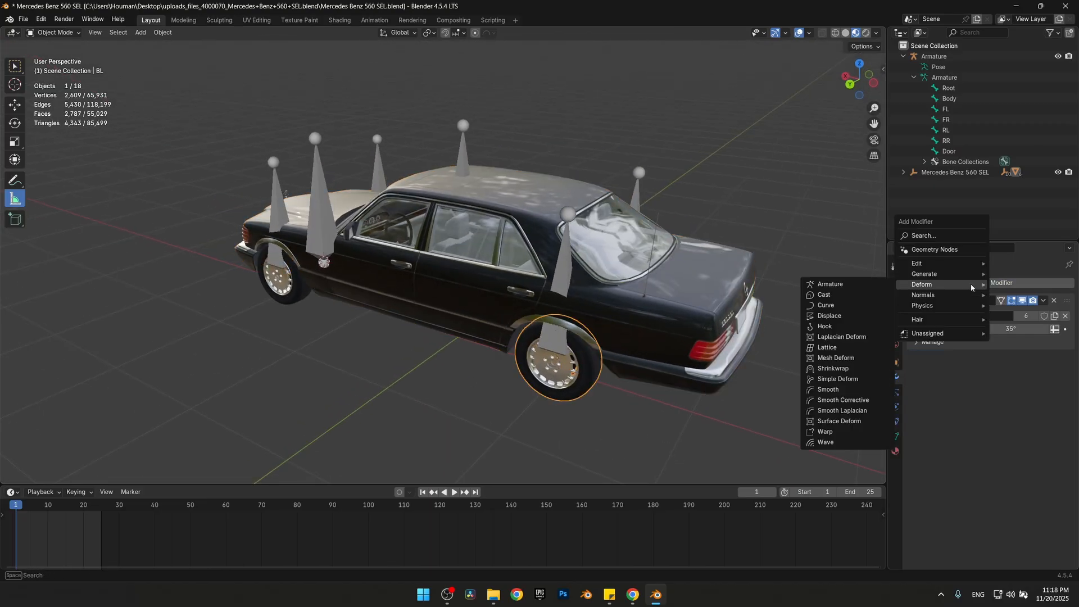
pyautogui.click(823, 284)
pyautogui.click(1014, 372)
pyautogui.click(997, 391)
# Add an Armature modifier to the front left door with Armature as its object
pyautogui.click(366, 275)
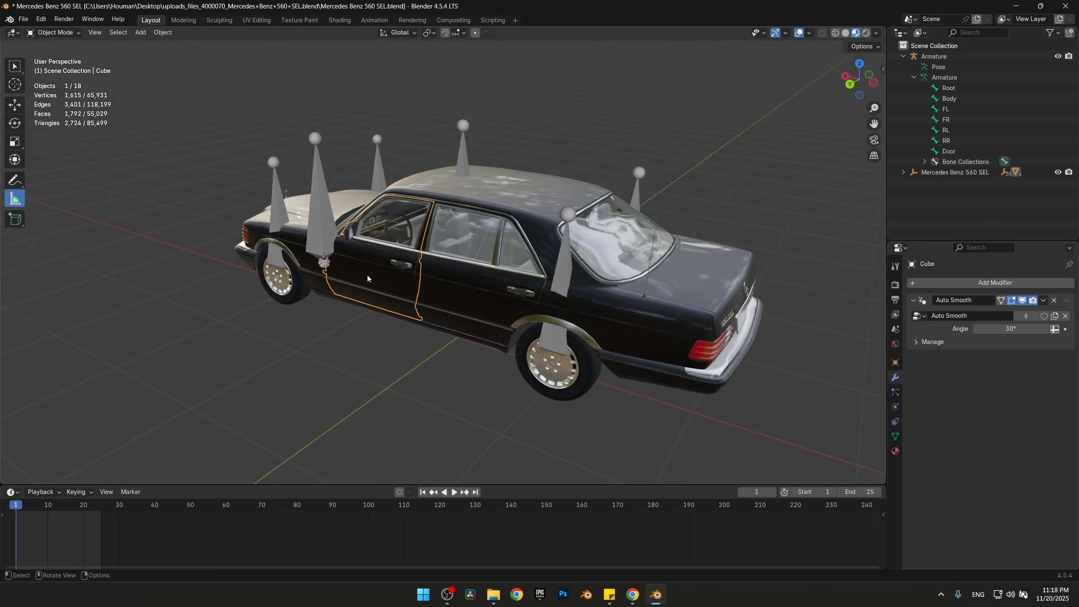
pyautogui.click(994, 282)
pyautogui.moveTo(995, 281)
pyautogui.click(865, 279)
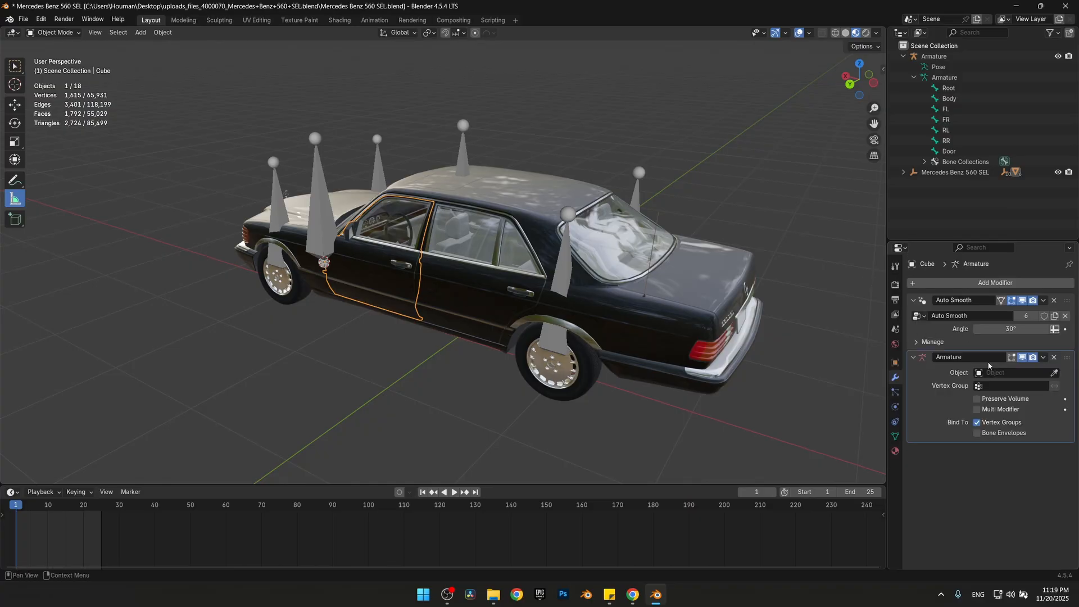
pyautogui.click(991, 372)
pyautogui.click(983, 391)
# Add an Armature modifier to the front left wheel with Armature as its object
pyautogui.click(288, 281)
pyautogui.click(930, 284)
pyautogui.moveTo(904, 279)
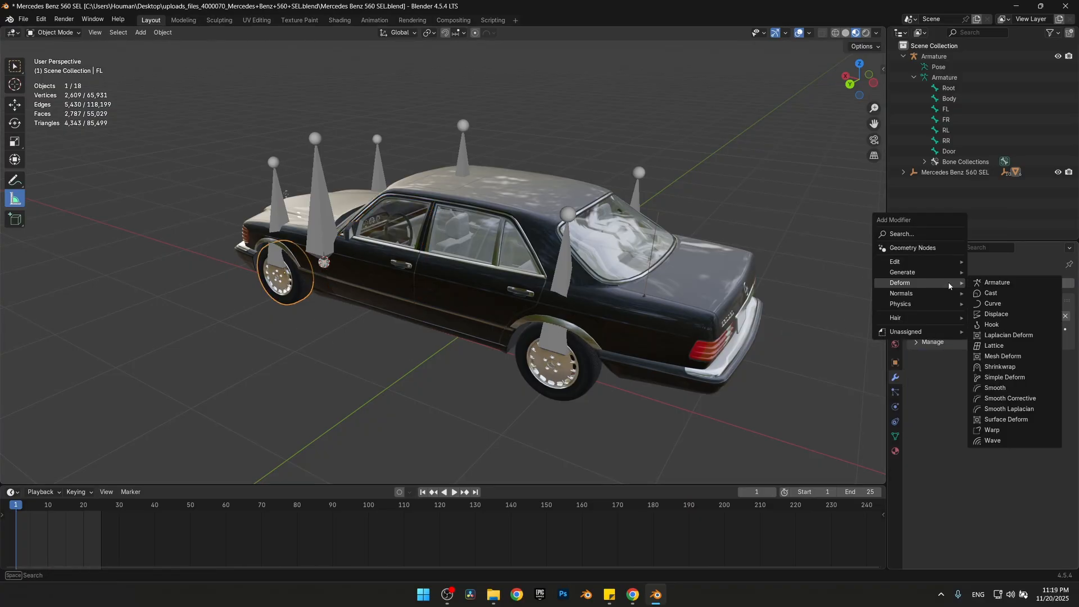
pyautogui.click(984, 279)
pyautogui.click(993, 373)
pyautogui.click(972, 390)
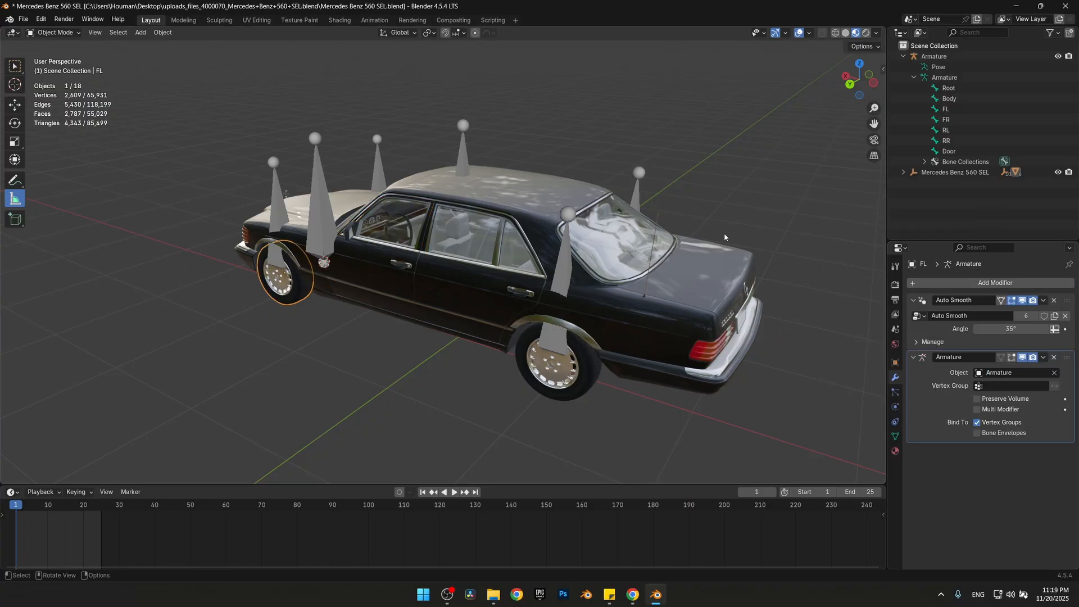
# Add an Armature modifier to the rear right wheel with Armature as its object
pyautogui.moveTo(724, 233); pyautogui.dragTo(337, 349, button='middle')
pyautogui.click(337, 349)
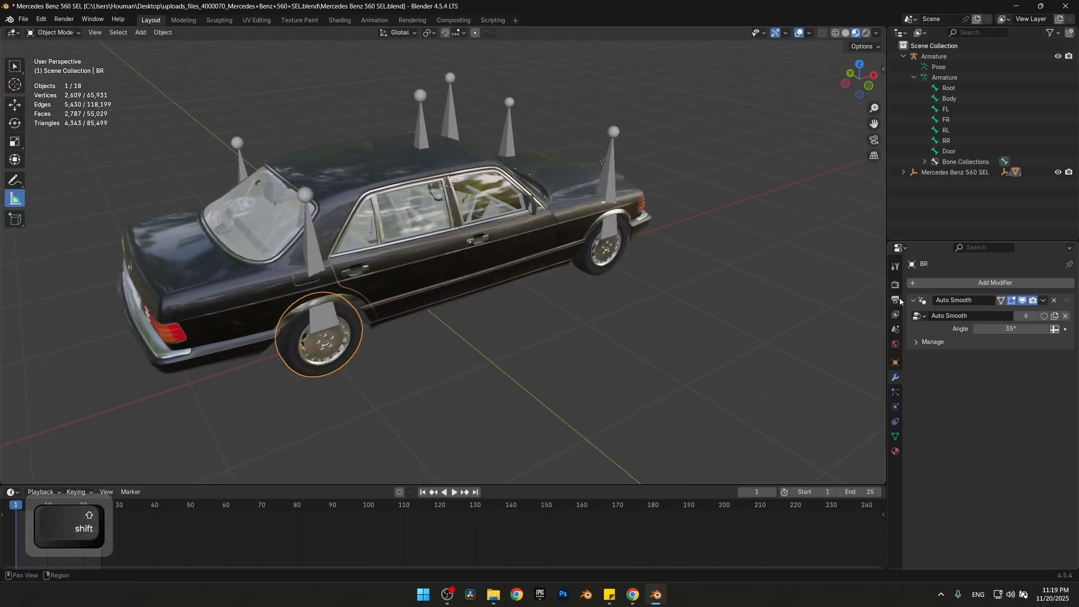
pyautogui.click(955, 283)
pyautogui.moveTo(904, 281)
pyautogui.click(1000, 282)
pyautogui.click(1005, 373)
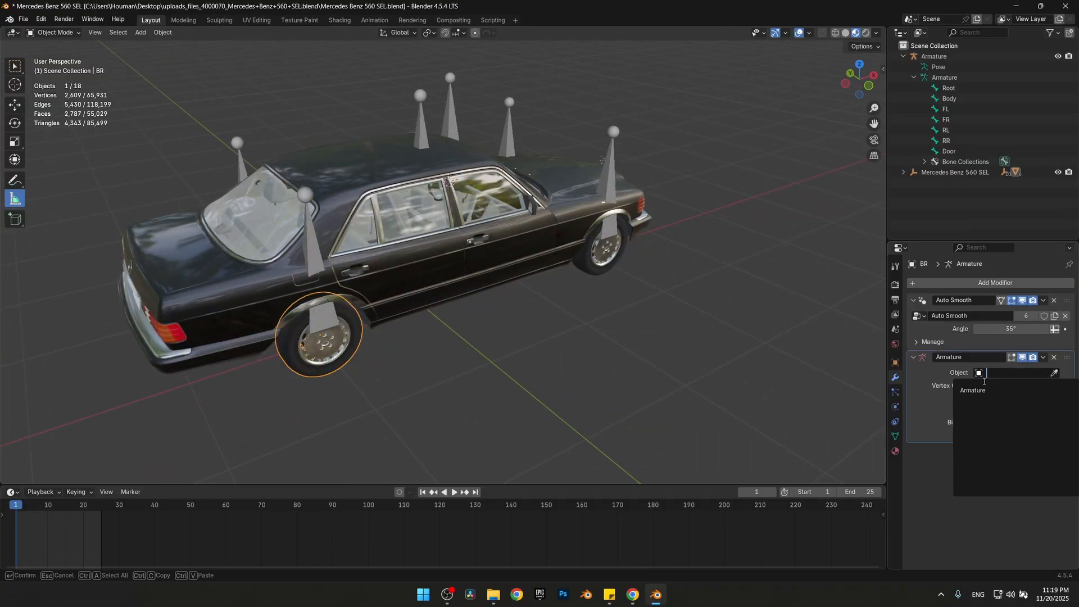
pyautogui.click(971, 390)
# Add an Armature modifier to the front right wheel with Armature as its object
pyautogui.click(602, 247)
pyautogui.click(994, 283)
pyautogui.moveTo(949, 297)
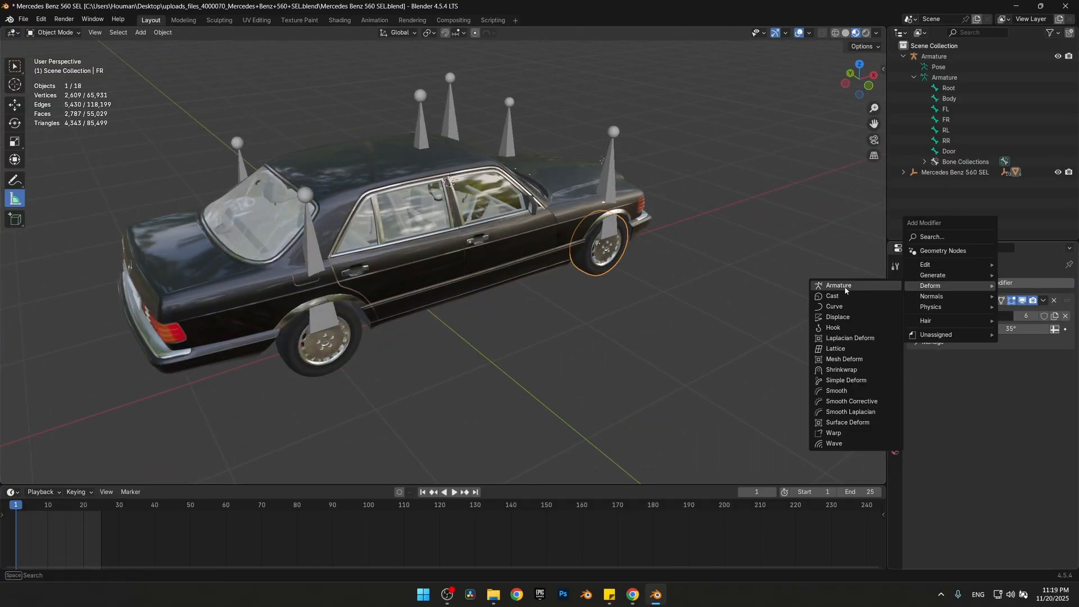
pyautogui.click(832, 285)
pyautogui.click(1011, 373)
pyautogui.click(972, 390)
# Select the armature and switch it to Pose Mode
pyautogui.moveTo(421, 324); pyautogui.dragTo(530, 306, button='middle')
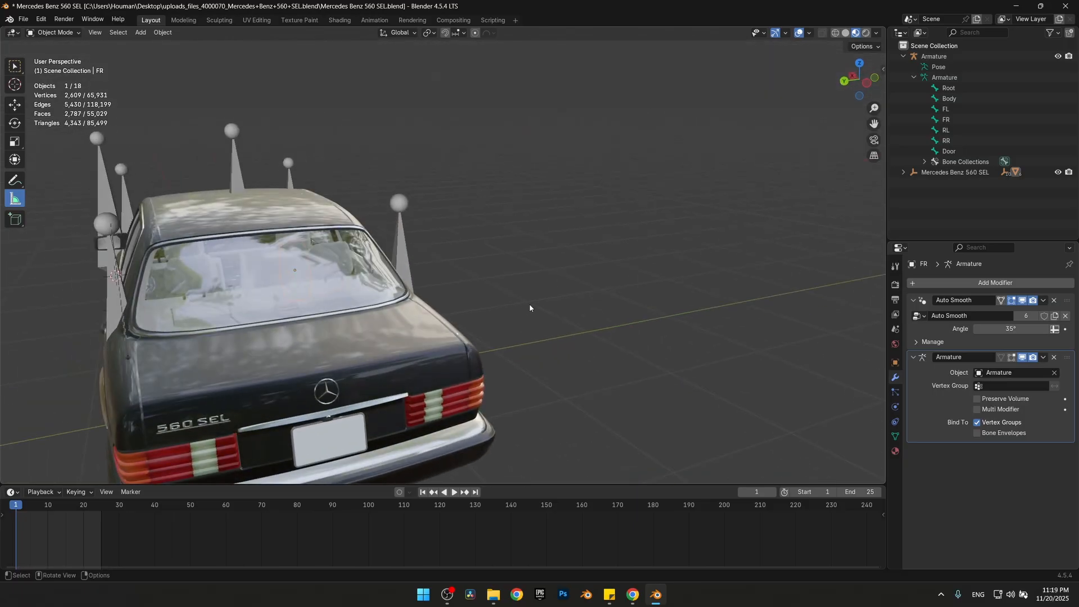
pyautogui.moveTo(320, 342); pyautogui.dragTo(612, 264, button='middle')
pyautogui.moveTo(612, 264); pyautogui.dragTo(708, 247, button='middle')
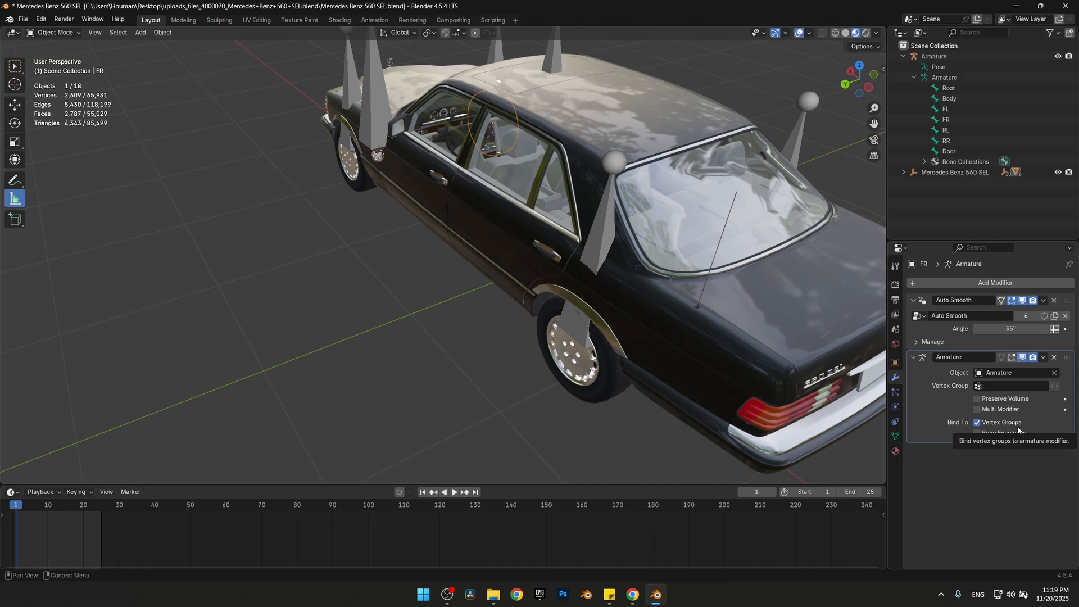
pyautogui.moveTo(349, 168); pyautogui.dragTo(274, 97, button='middle')
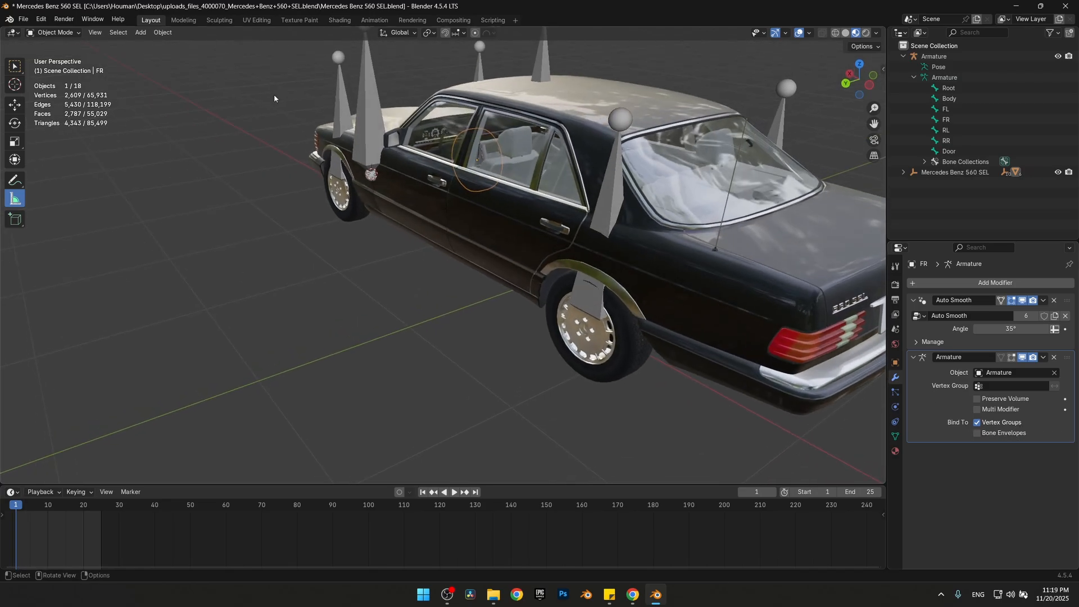
pyautogui.click(380, 118)
pyautogui.moveTo(380, 118); pyautogui.dragTo(298, 222, button='middle')
pyautogui.press('Tab')
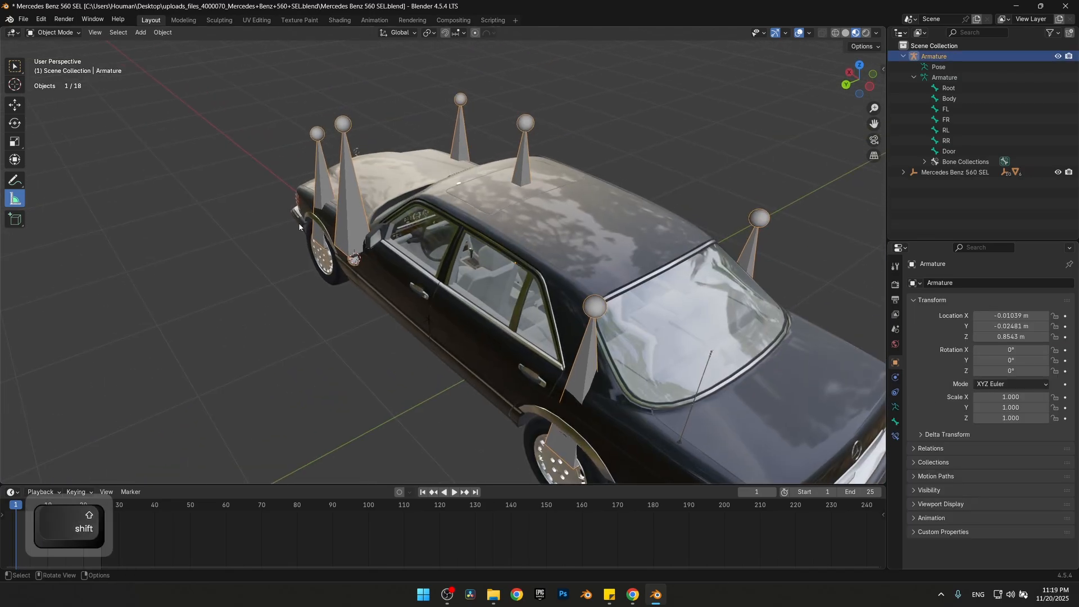
pyautogui.hotkey('ctrl', 'Tab')
# Test the rig by moving the Door, FL and FR bones one at a time, cancelling each move
pyautogui.click(349, 217)
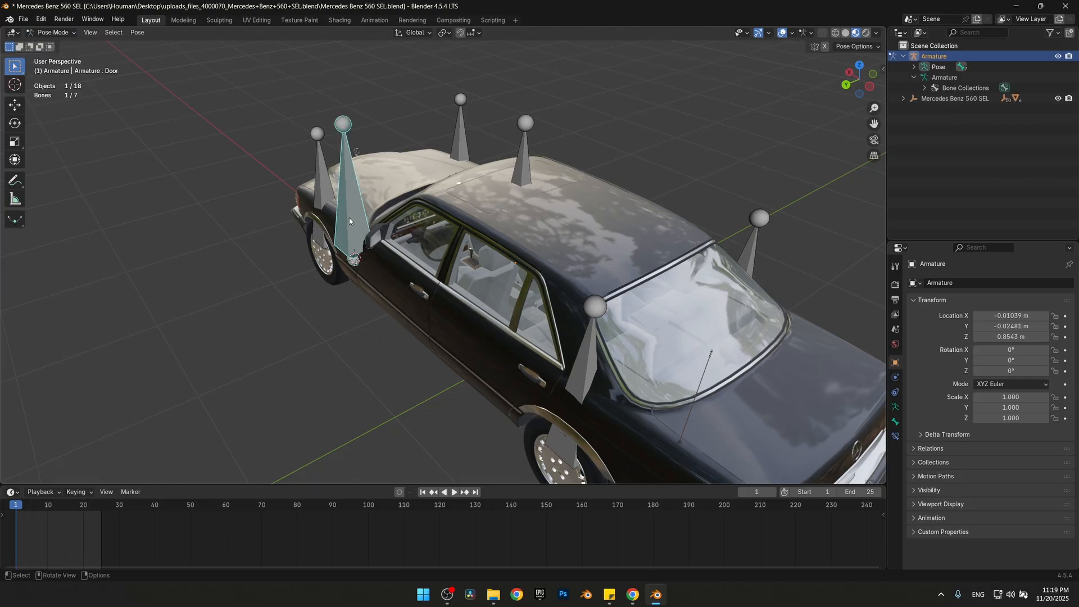
pyautogui.press('g')
pyautogui.rightClick(85, 230)
pyautogui.click(322, 188)
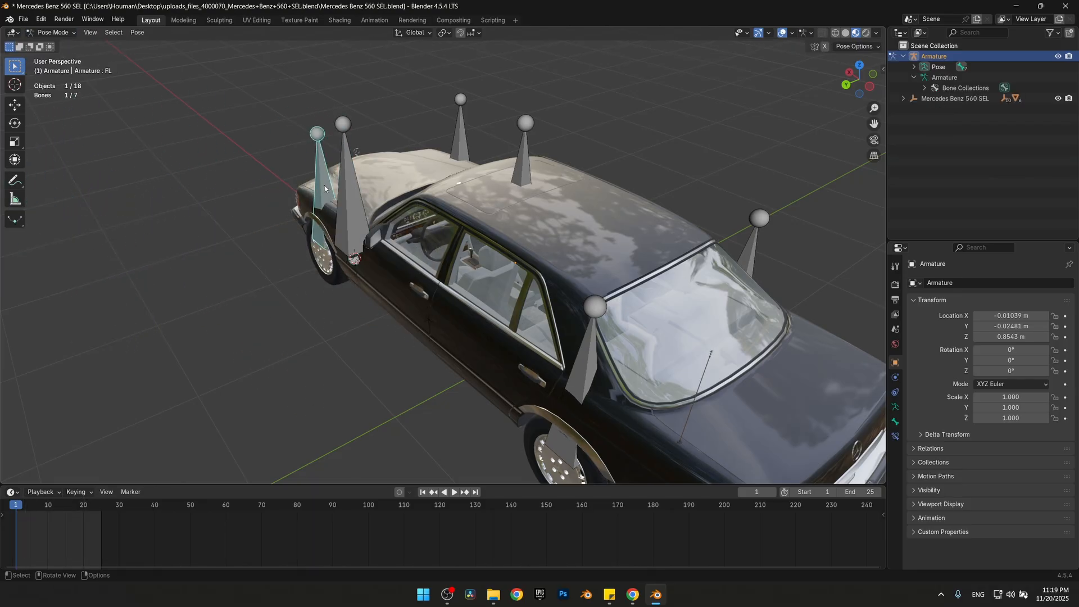
pyautogui.press('g')
pyautogui.rightClick(194, 169)
pyautogui.click(461, 150)
pyautogui.press('g')
pyautogui.rightClick(514, 95)
# Test-move the Root, RR and RL bones one at a time, cancelling each move
pyautogui.click(521, 175)
pyautogui.press('g')
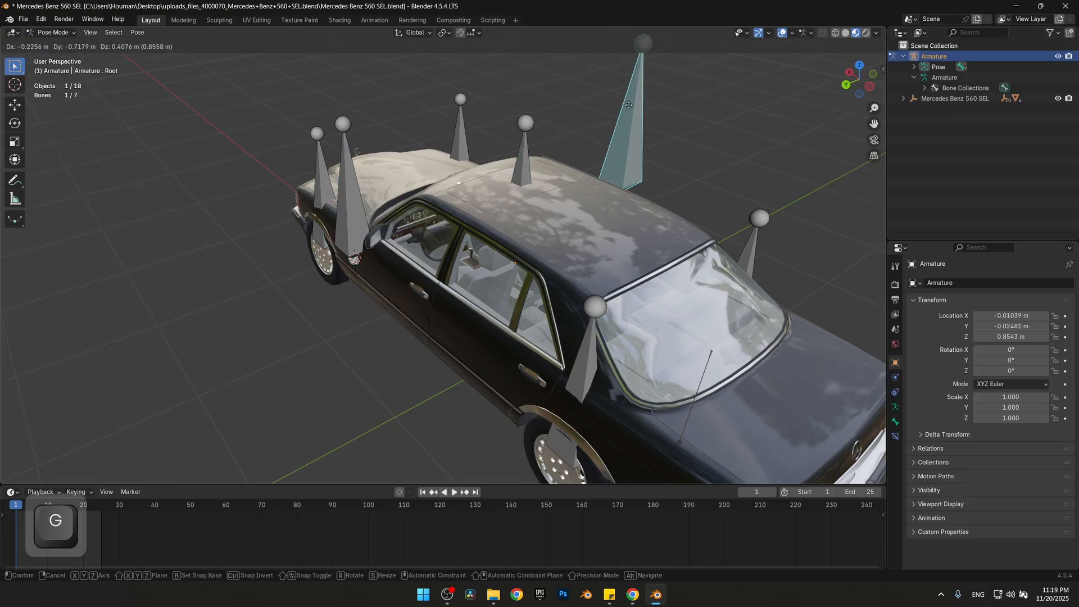
pyautogui.rightClick(640, 85)
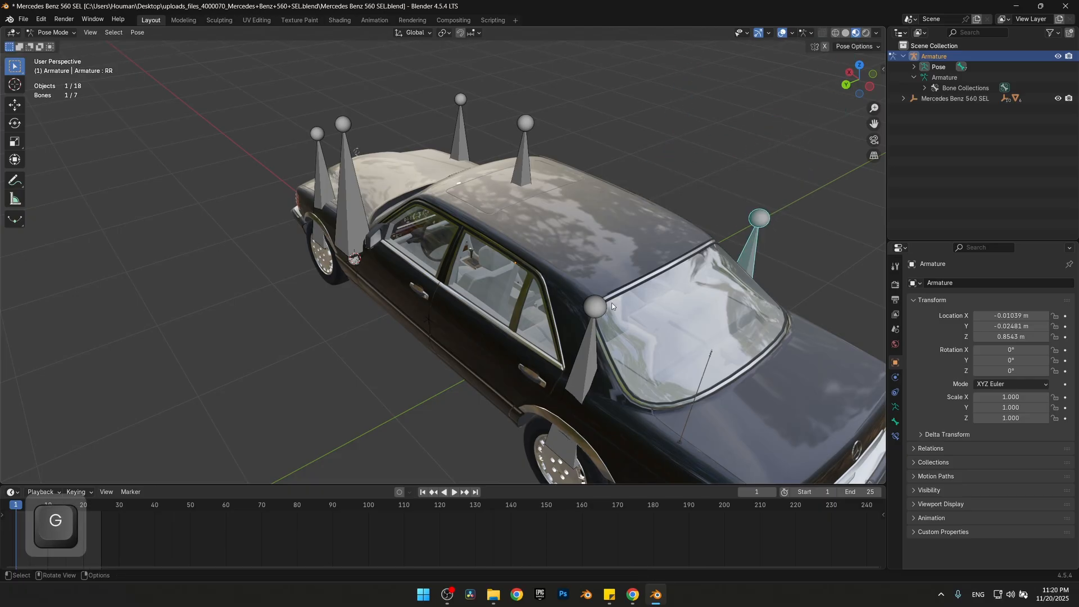
pyautogui.click(587, 366)
pyautogui.press('g')
pyautogui.rightClick(389, 265)
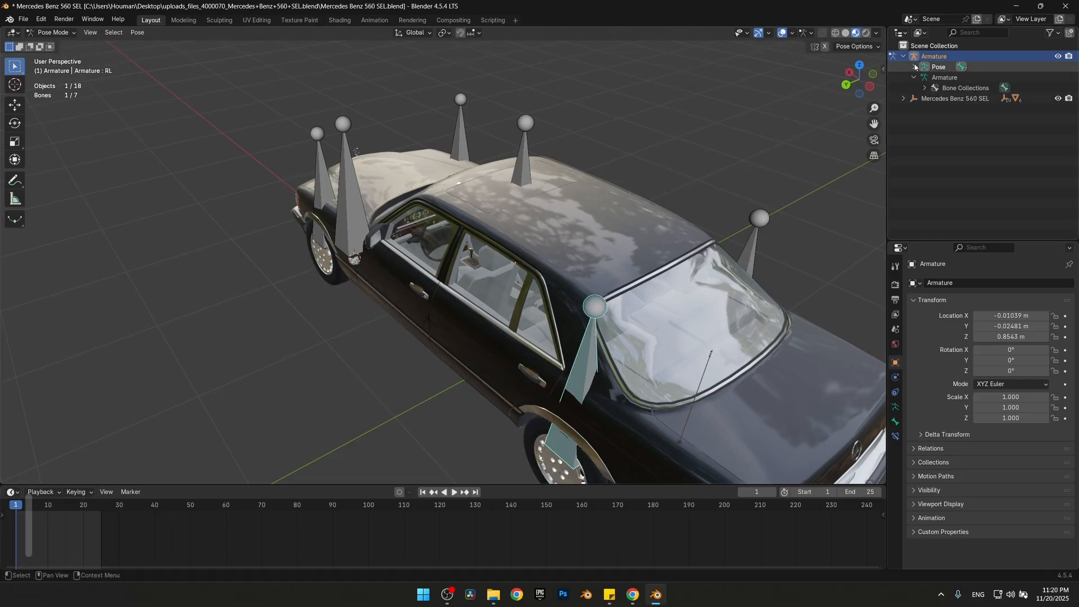
# Select the Body bone from the armature's pose hierarchy, test-move it, cancel the move and deselect it
pyautogui.click(913, 66)
pyautogui.click(949, 88)
pyautogui.press('g')
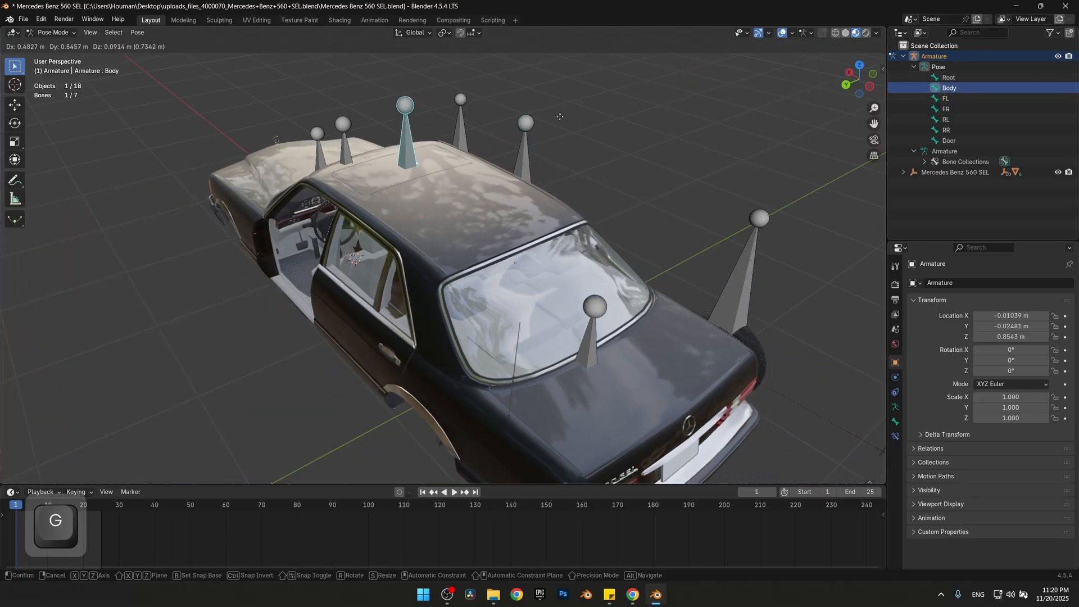
pyautogui.rightClick(239, 238)
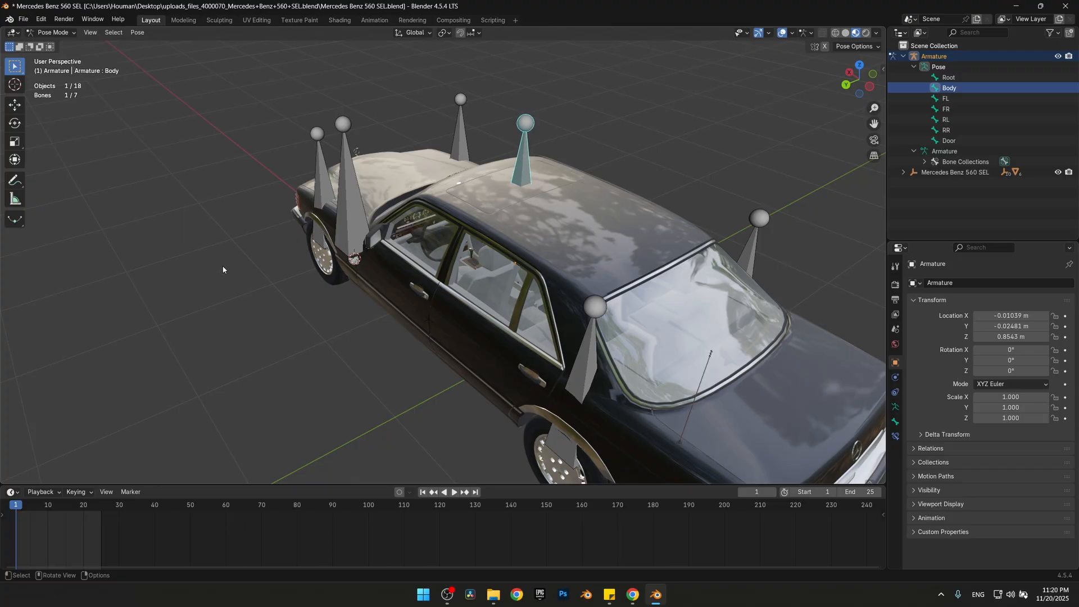
pyautogui.click(293, 346)
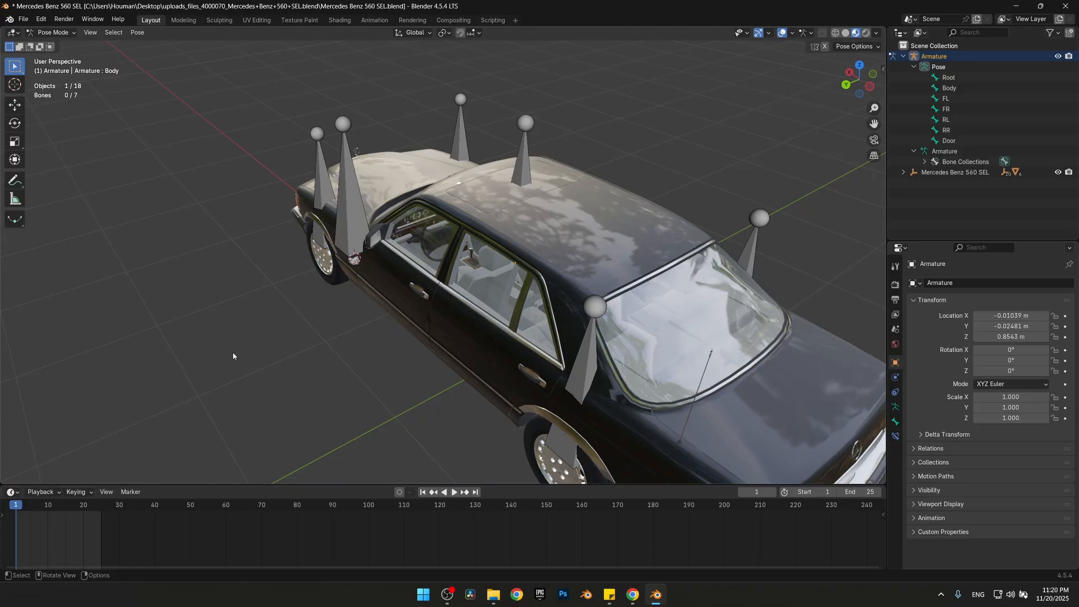
# Return the armature to Object Mode and enable the Axes and In Front options in its viewport display
pyautogui.click(53, 32)
pyautogui.click(53, 45)
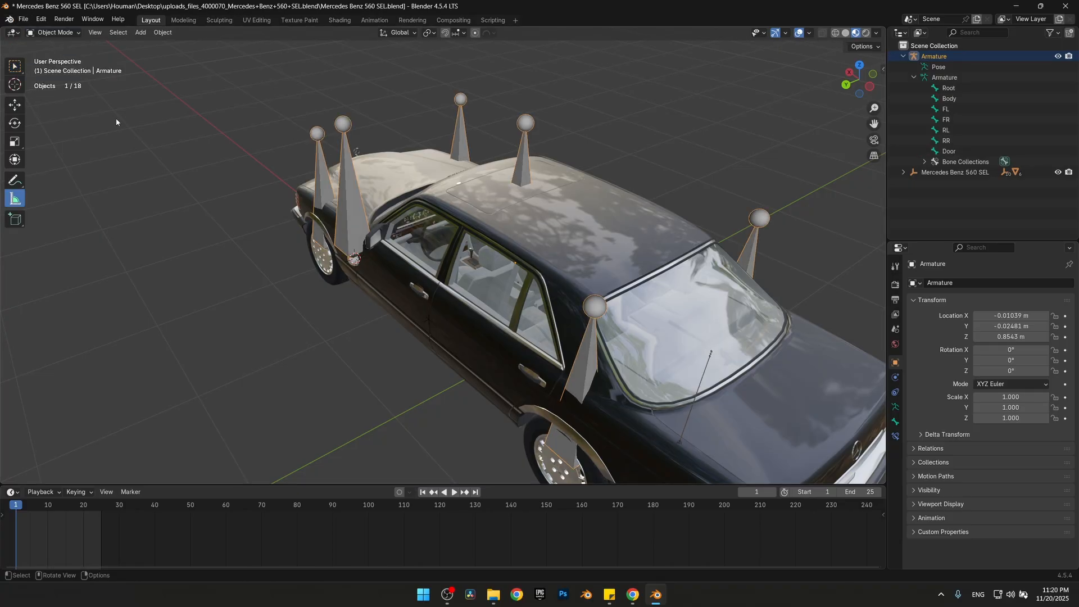
pyautogui.moveTo(331, 364); pyautogui.dragTo(322, 318, button='middle')
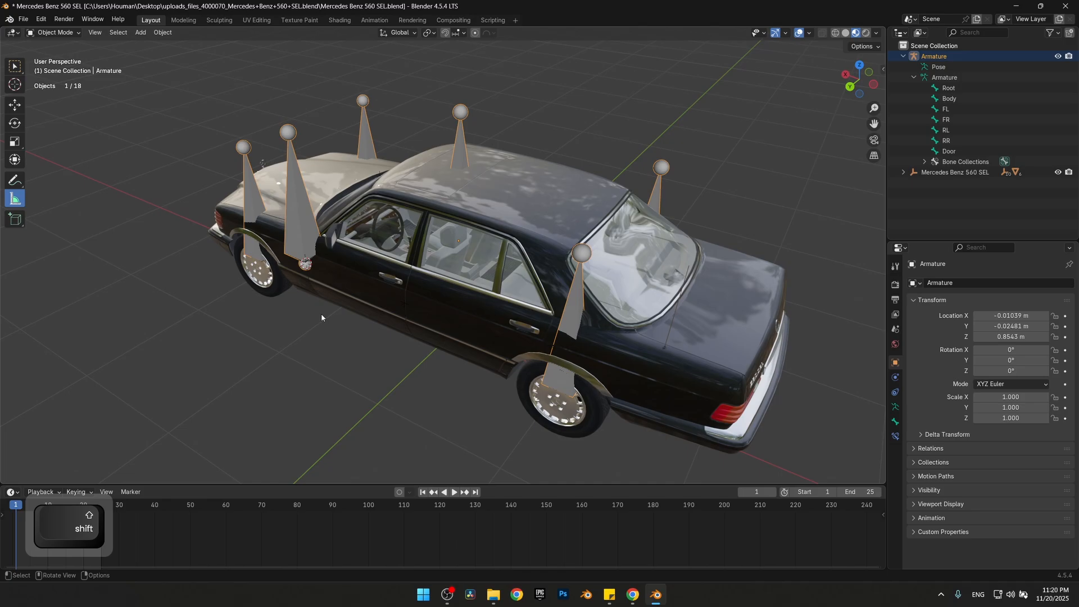
pyautogui.click(895, 406)
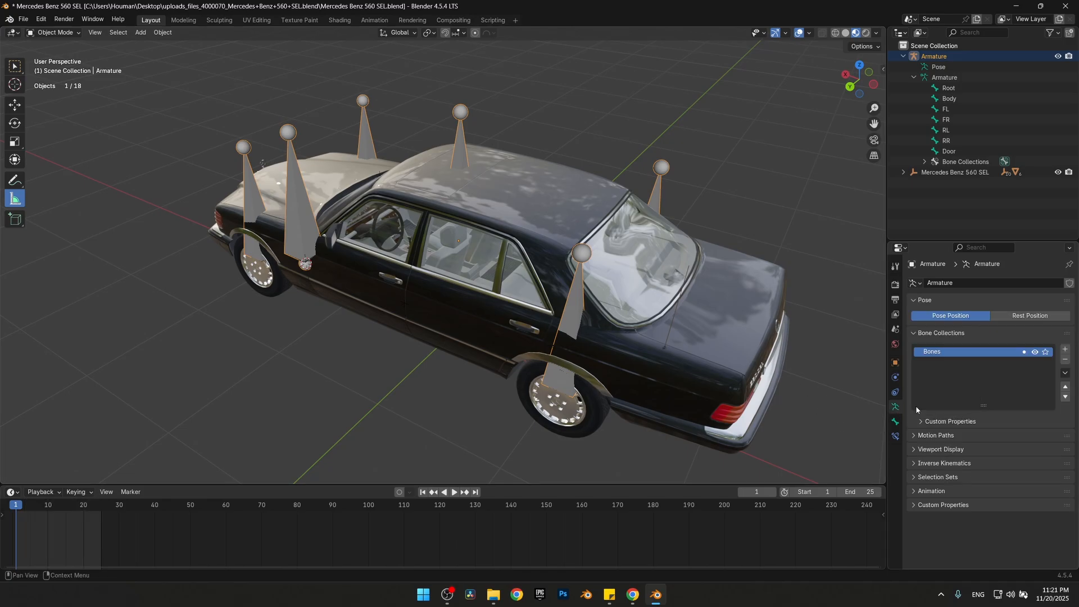
pyautogui.click(915, 449)
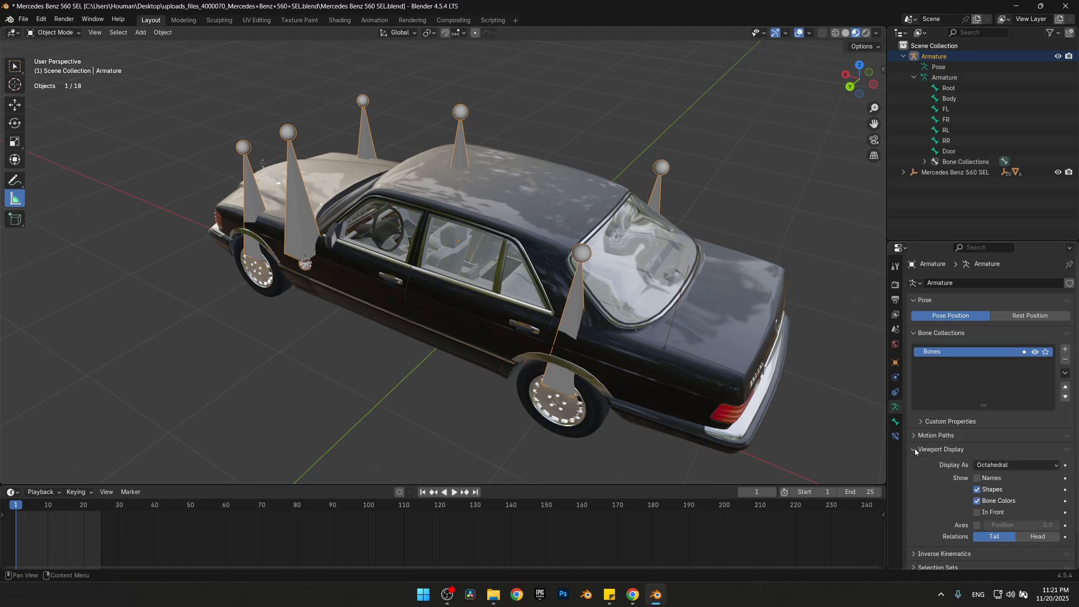
pyautogui.click(976, 525)
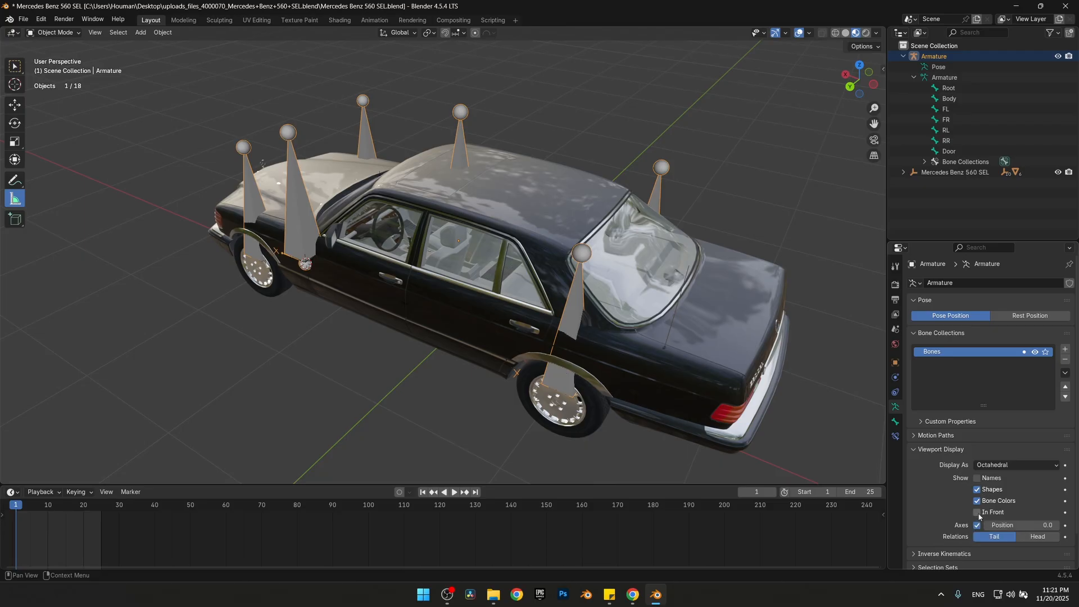
pyautogui.click(978, 512)
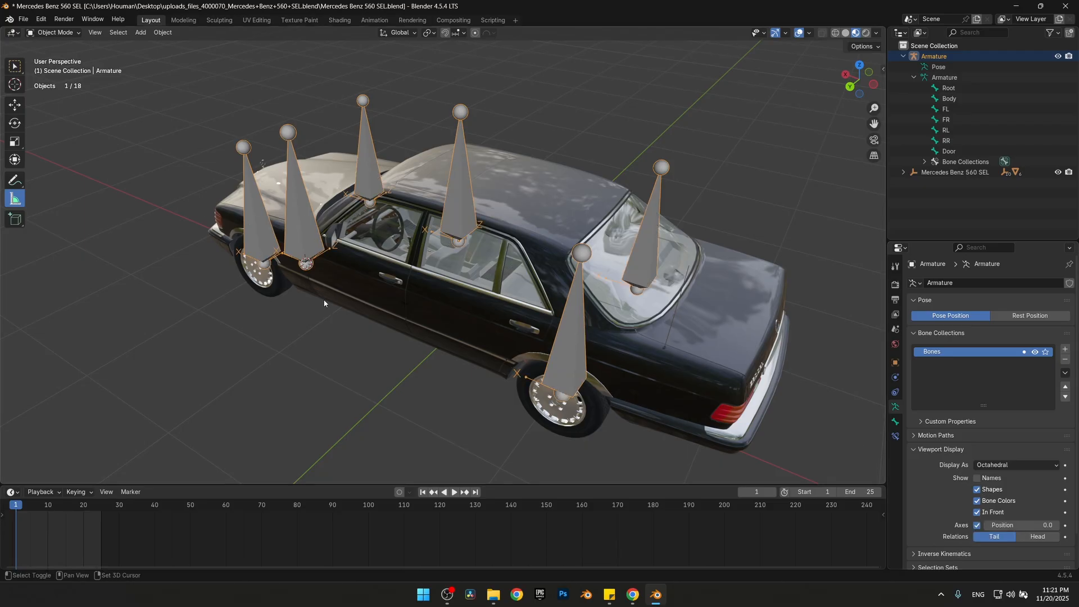
# Examine the orientation of the bones' local axes around the front wheel and door
pyautogui.keyDown('shift'); pyautogui.moveTo(357, 322); pyautogui.dragTo(464, 308, button='middle'); pyautogui.keyUp('shift')
pyautogui.scroll(2, 464, 308)
pyautogui.keyDown('shift'); pyautogui.moveTo(303, 323); pyautogui.dragTo(429, 279, button='middle'); pyautogui.keyUp('shift')
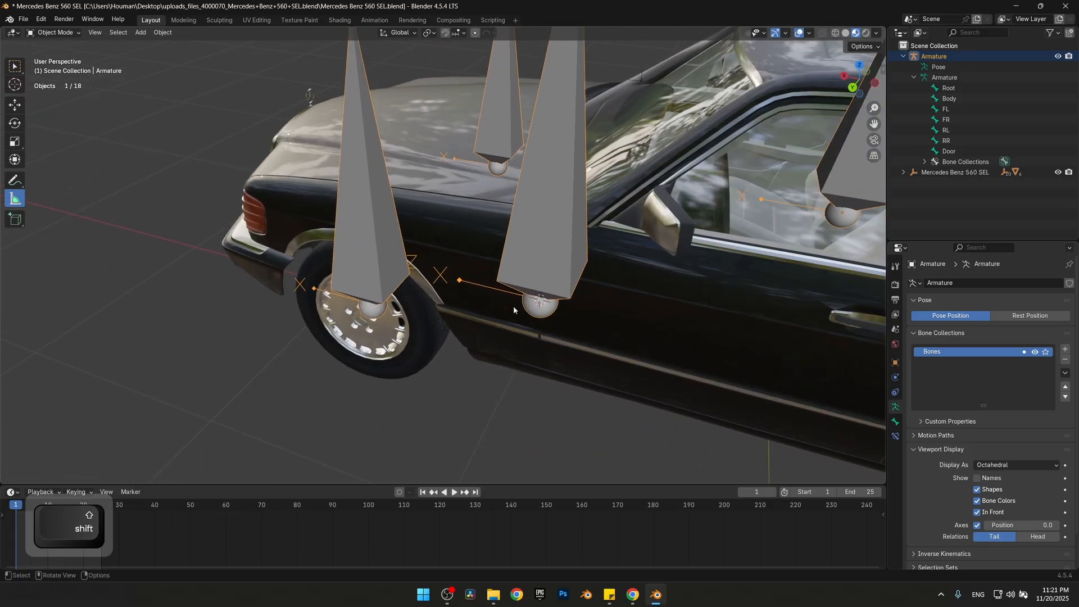
pyautogui.keyDown('shift'); pyautogui.moveTo(513, 305); pyautogui.dragTo(427, 299, button='middle'); pyautogui.keyUp('shift')
pyautogui.moveTo(361, 279); pyautogui.dragTo(397, 290, button='middle')
pyautogui.moveTo(277, 259); pyautogui.dragTo(197, 210, button='middle')
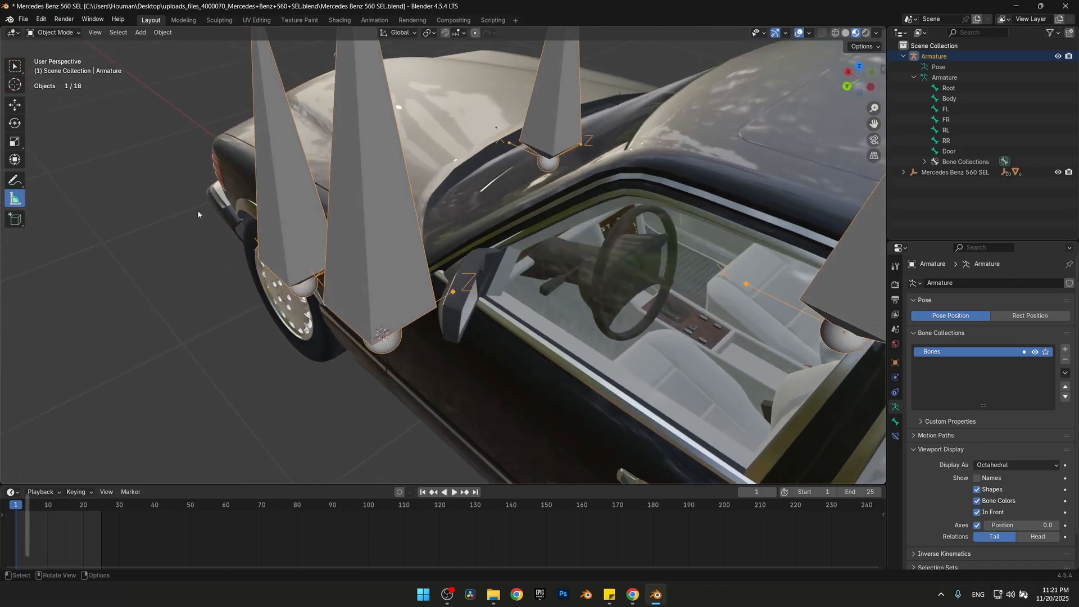
pyautogui.moveTo(345, 335); pyautogui.dragTo(448, 269, button='middle')
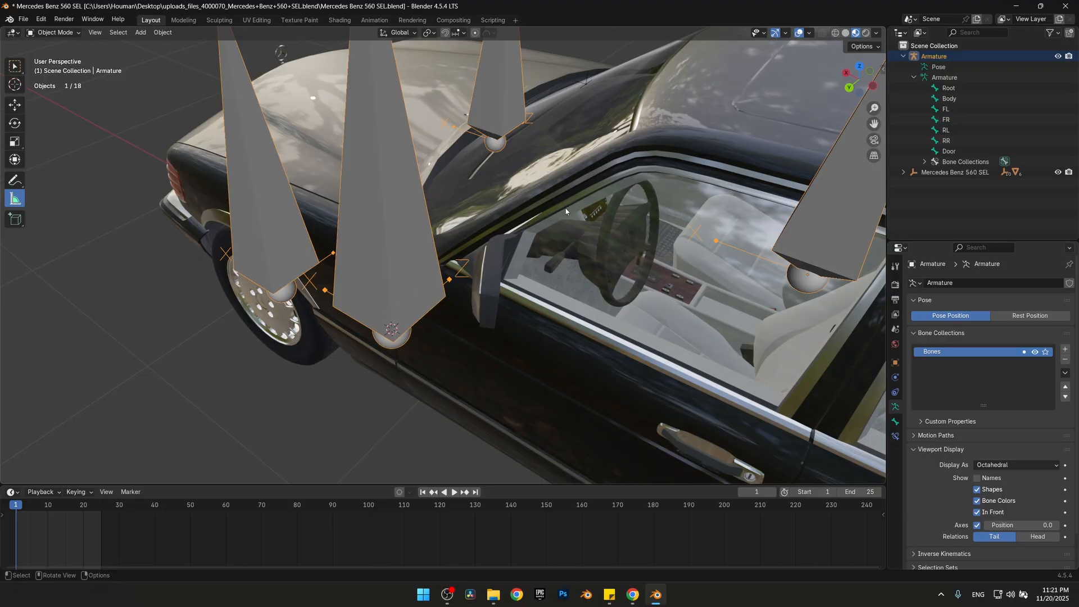
pyautogui.scroll(-4, 566, 211)
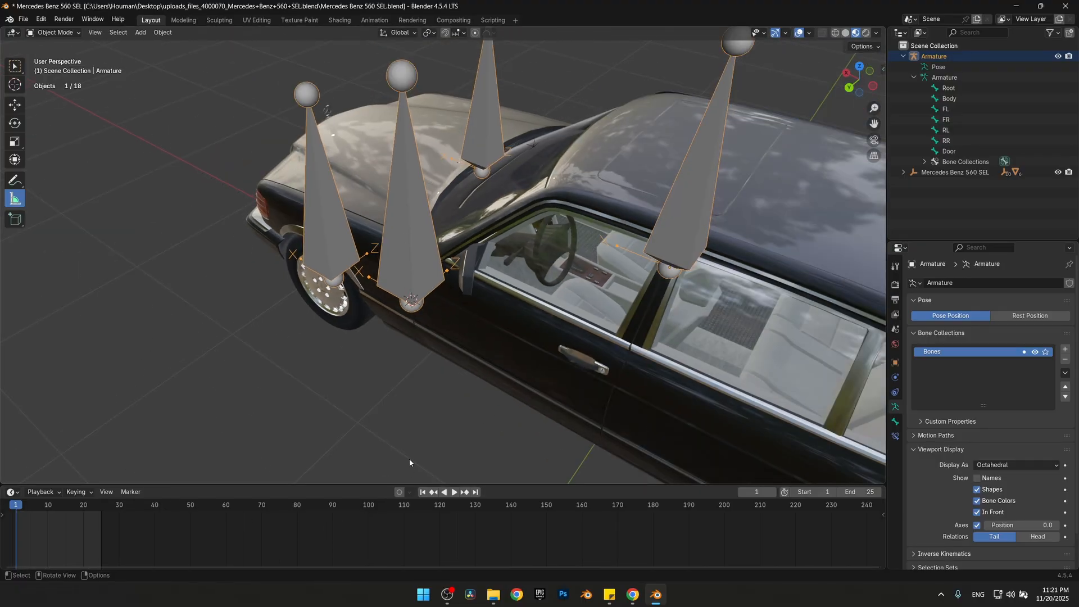
# Select all bones in Edit Mode and set the transform pivot point to Individual Origins
pyautogui.moveTo(408, 248)
pyautogui.mouseDown(button='middle')
pyautogui.moveTo(450, 220)
pyautogui.moveTo(413, 245)
pyautogui.mouseUp(button='middle')
pyautogui.press('Tab')
pyautogui.press('a')
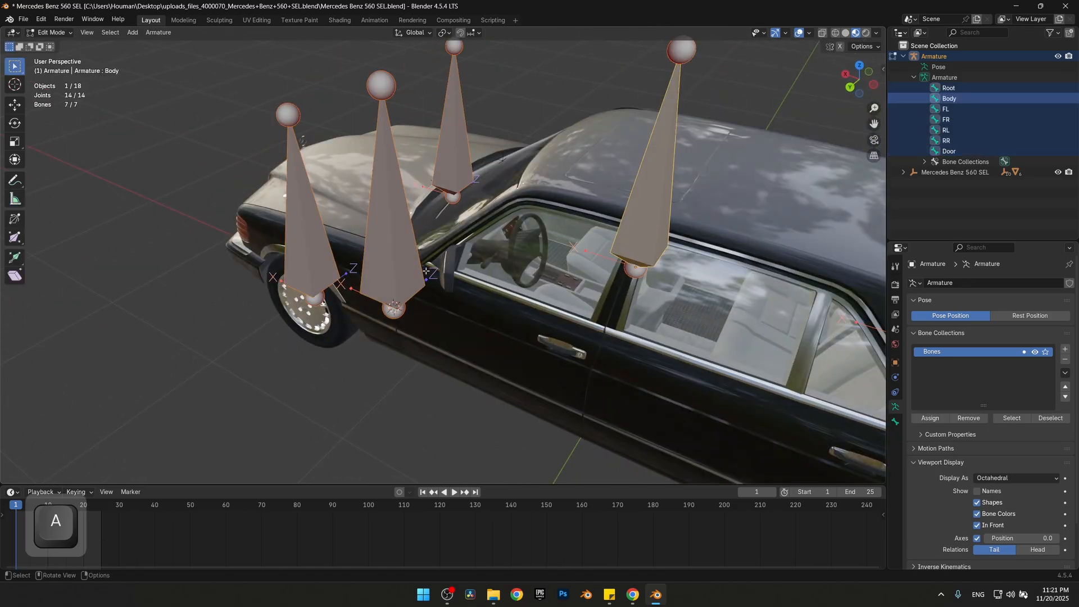
pyautogui.press('r')
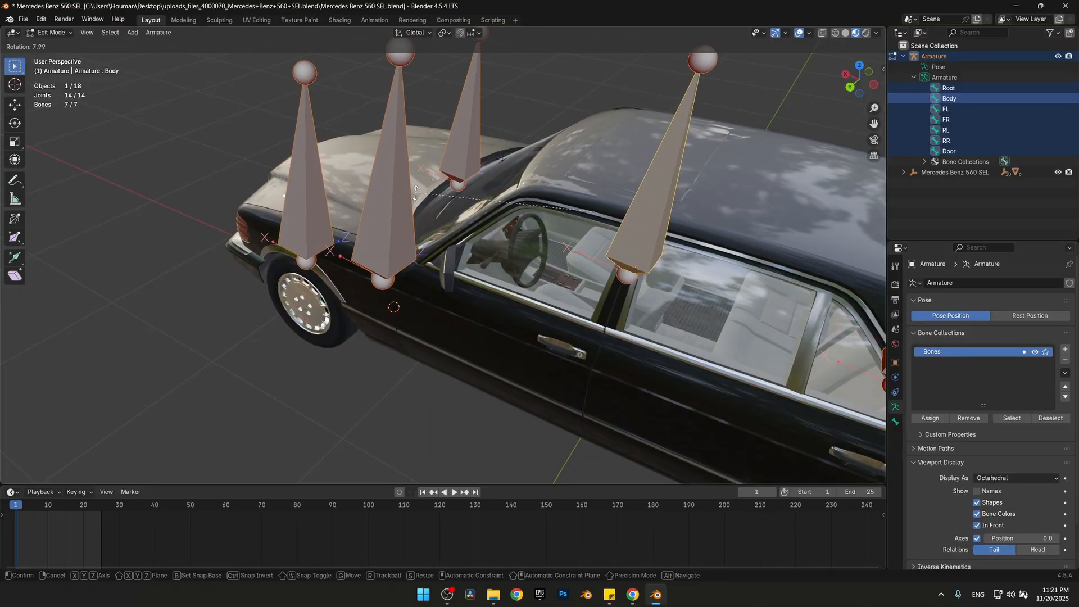
pyautogui.rightClick(425, 117)
pyautogui.click(447, 33)
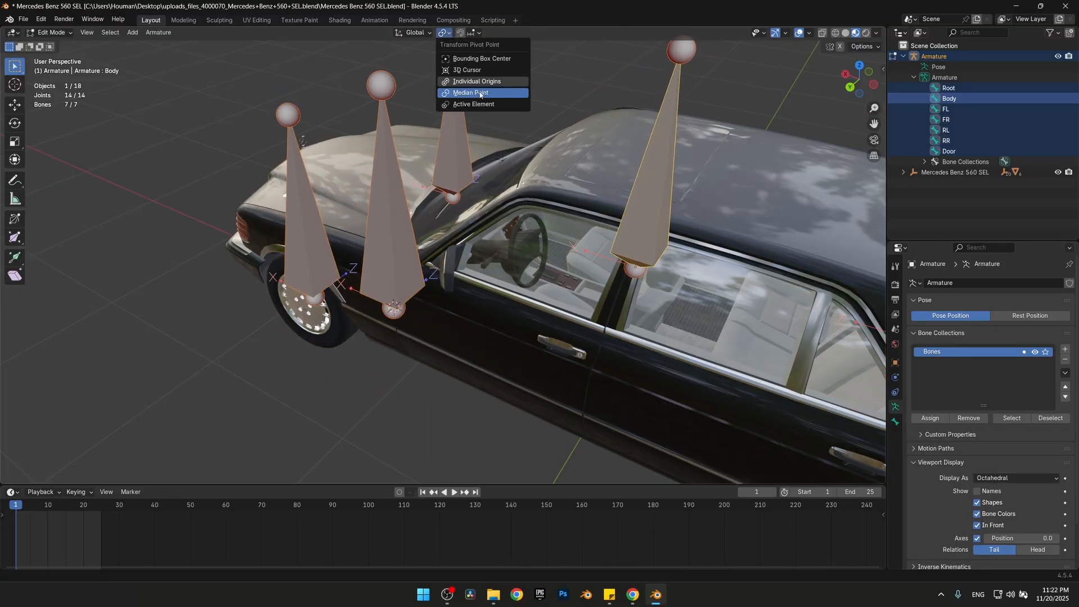
pyautogui.click(489, 82)
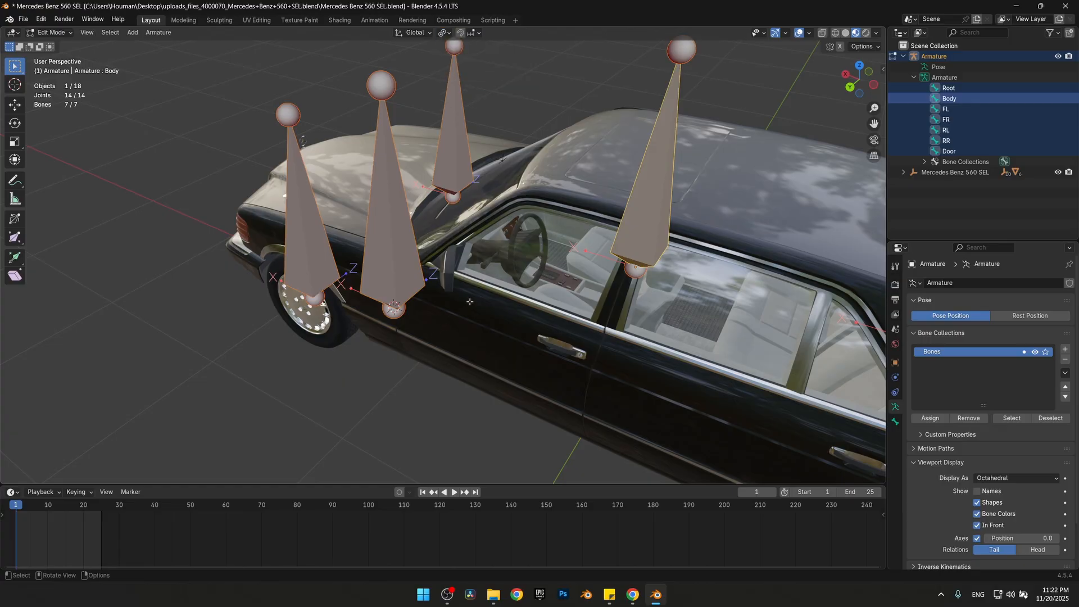
# Rotate all selected bones -90° around the global X axis and save the file
pyautogui.press('r')
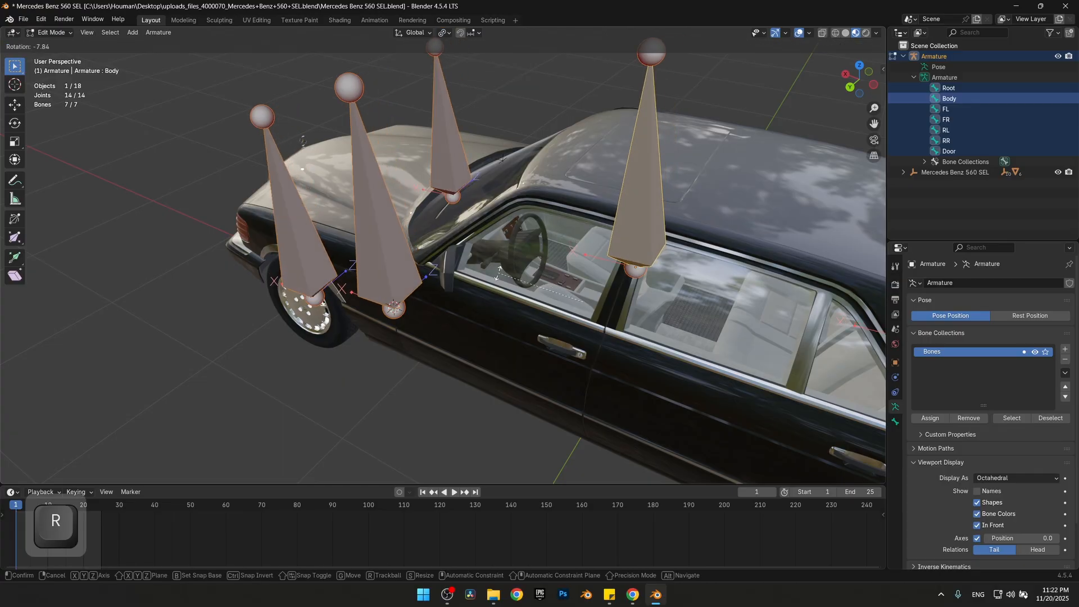
pyautogui.press('x')
pyautogui.write('-')
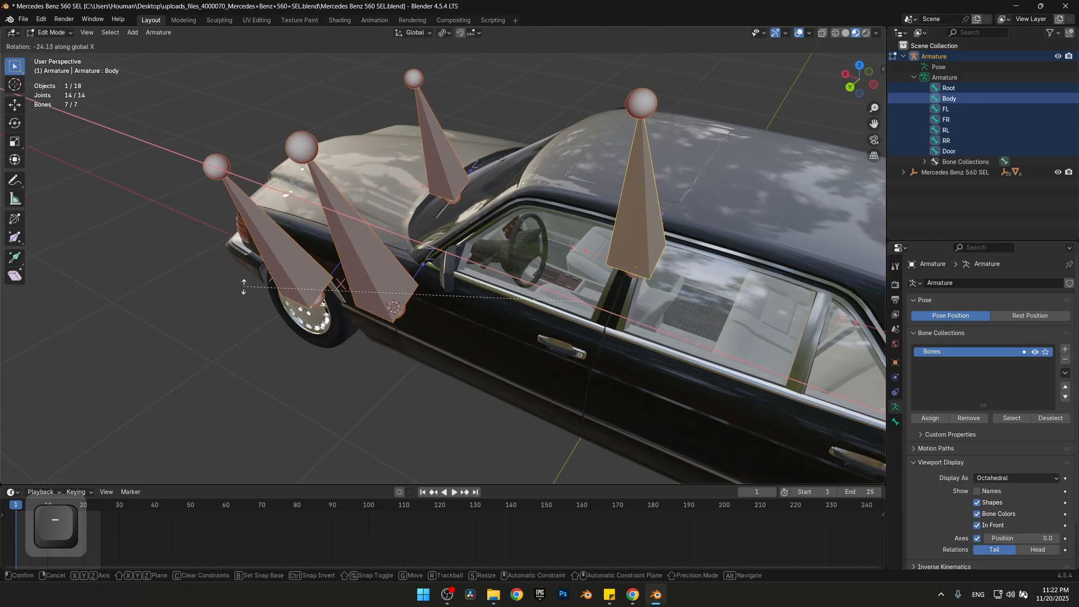
pyautogui.write('90')
pyautogui.press('Return')
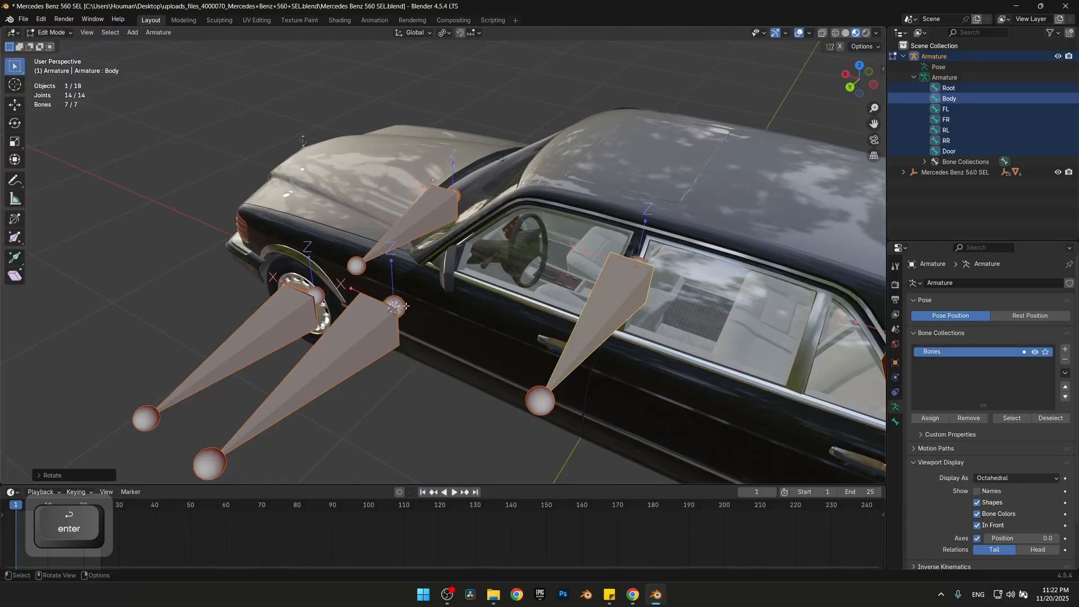
pyautogui.moveTo(406, 378); pyautogui.dragTo(569, 366, button='middle')
pyautogui.scroll(-3, 571, 363)
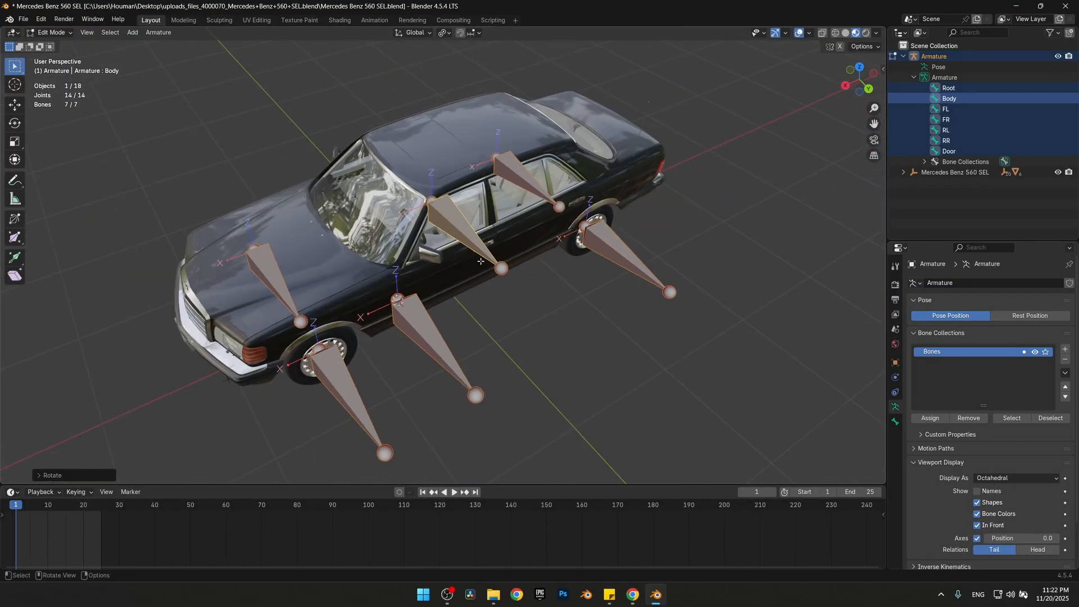
pyautogui.hotkey('ctrl', 's')
# Select the Body bone in Edit Mode and set its parent to Root in the bone relations
pyautogui.moveTo(611, 297); pyautogui.dragTo(589, 380, button='middle')
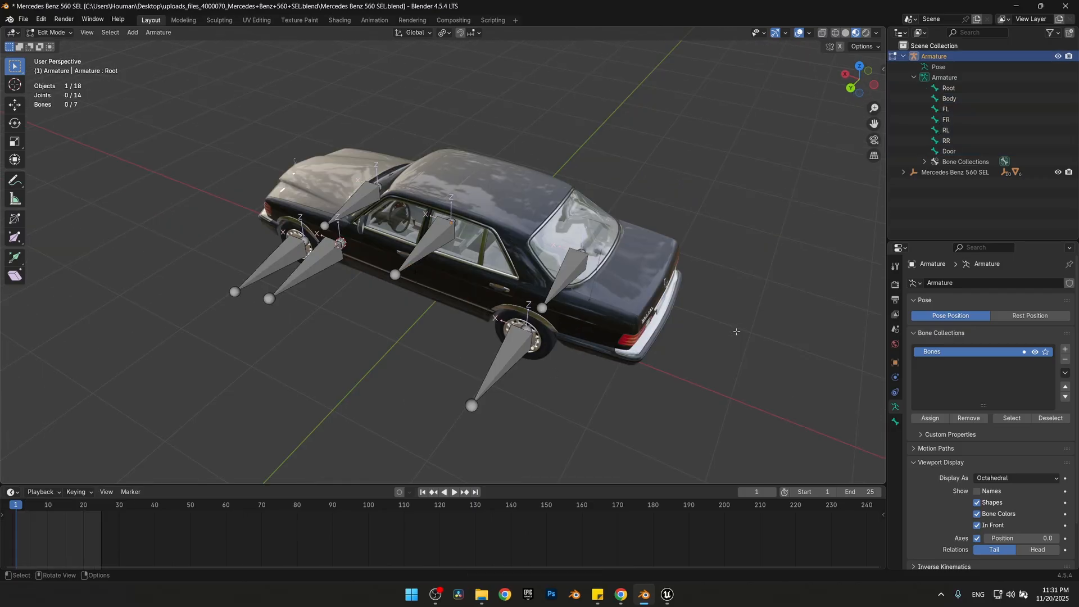
pyautogui.click(948, 98)
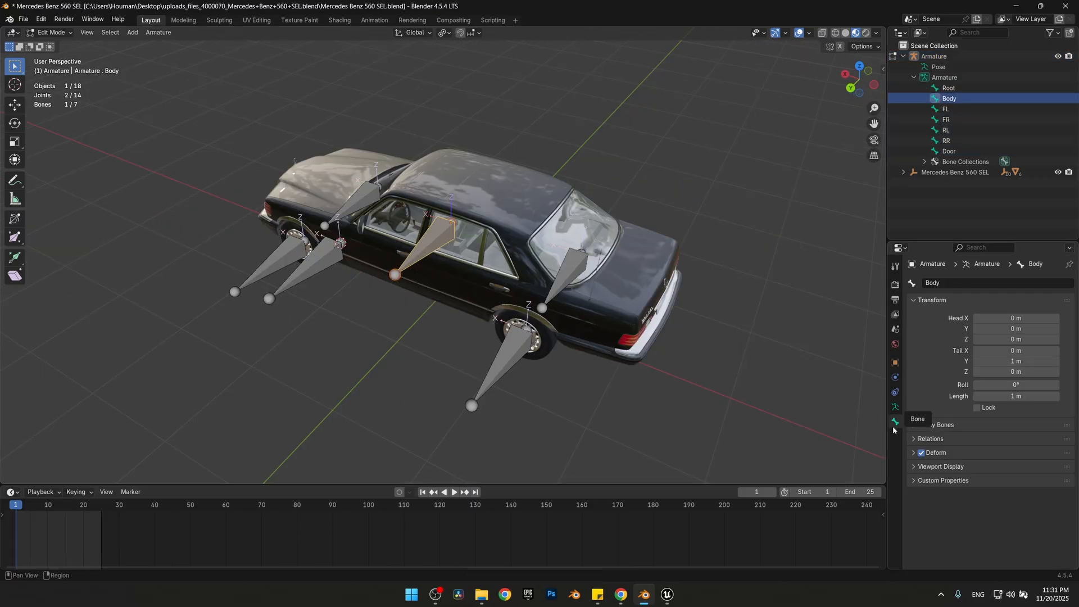
pyautogui.click(929, 58)
pyautogui.press('Tab')
pyautogui.press('Tab')
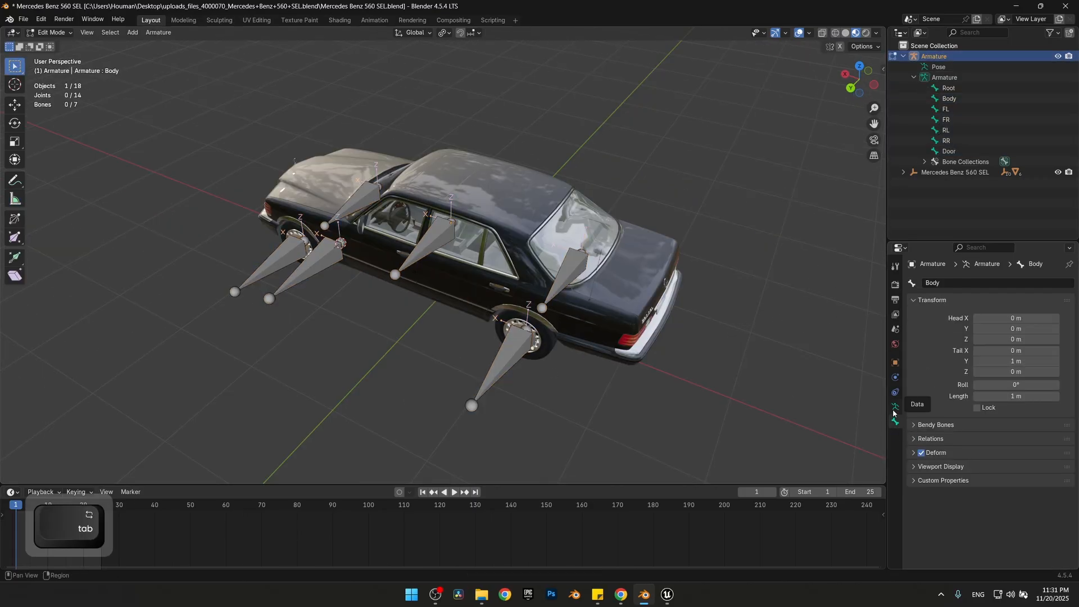
pyautogui.click(955, 98)
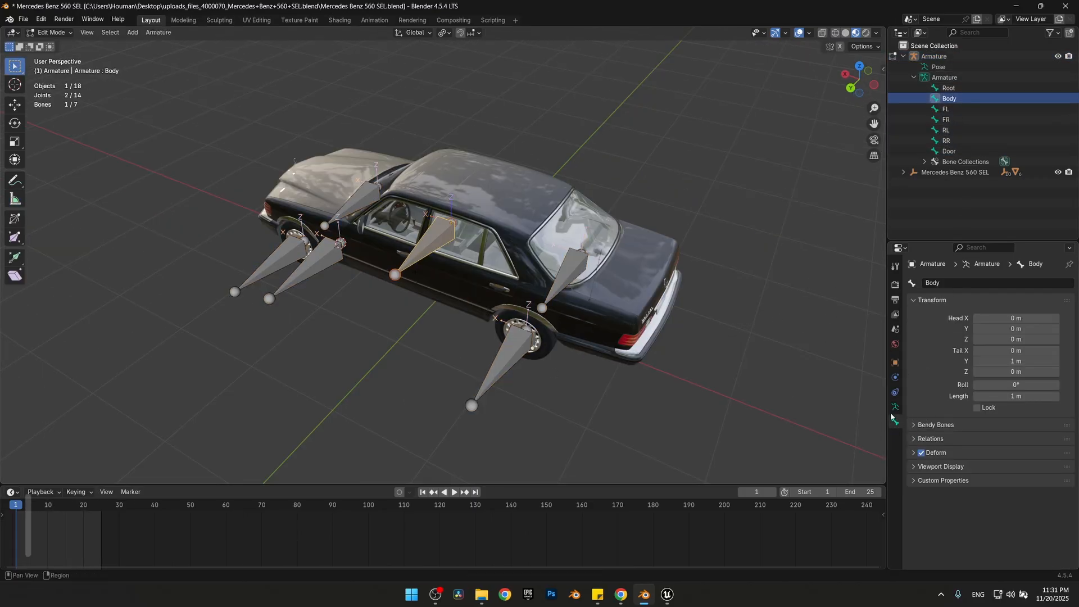
pyautogui.click(913, 440)
pyautogui.click(1003, 455)
pyautogui.click(997, 471)
# Set Root as the parent of the FL and FR bones
pyautogui.click(956, 100)
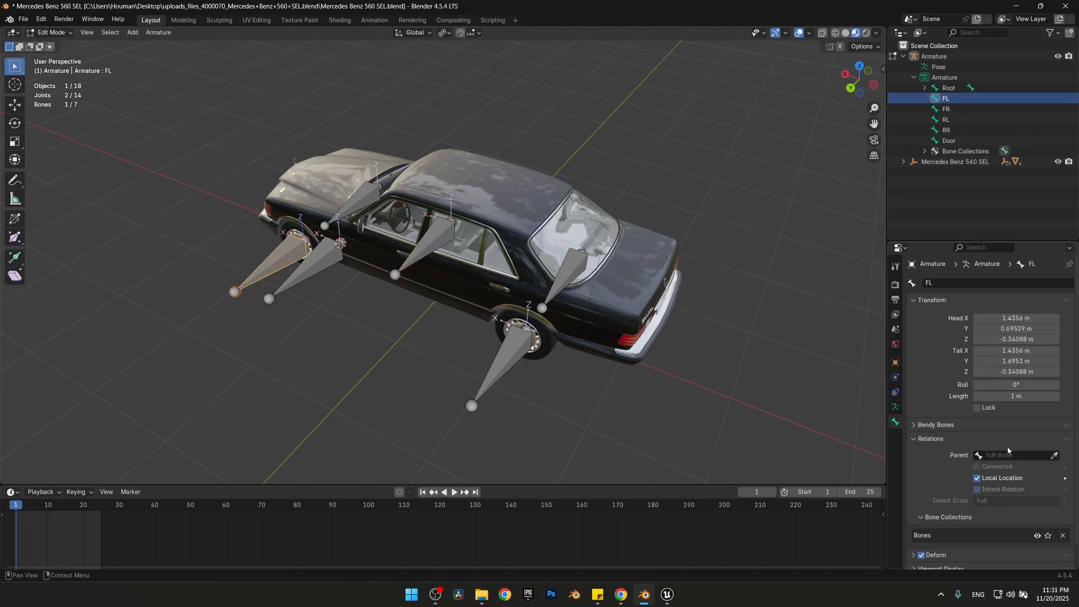
pyautogui.click(1007, 455)
pyautogui.click(998, 472)
pyautogui.click(946, 99)
pyautogui.click(1007, 455)
pyautogui.click(997, 472)
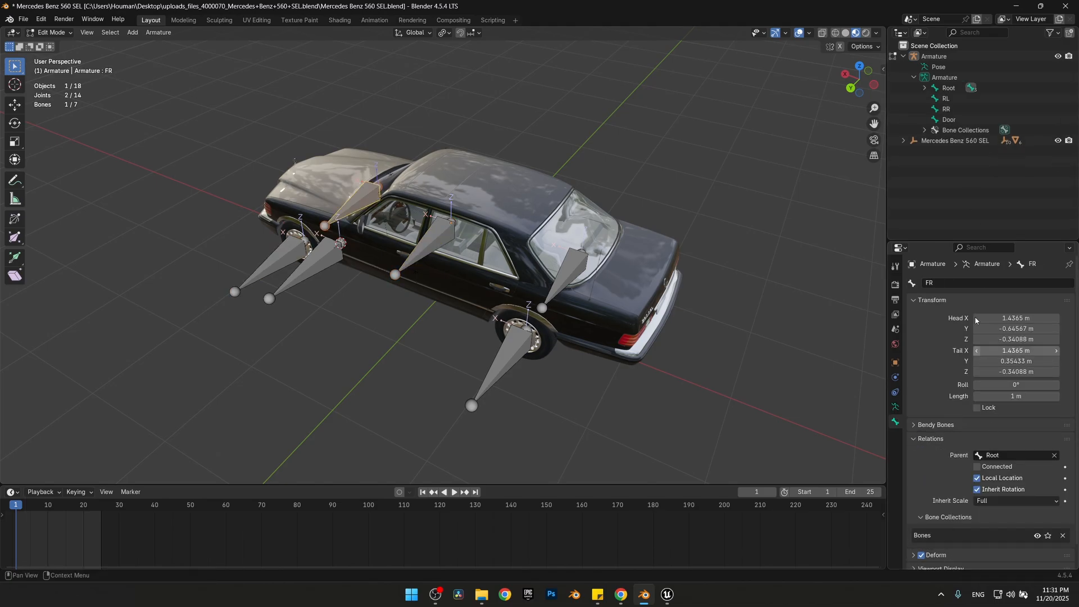
# Set Root as the parent of the RL and RR bones
pyautogui.click(945, 98)
pyautogui.click(1007, 455)
pyautogui.click(997, 472)
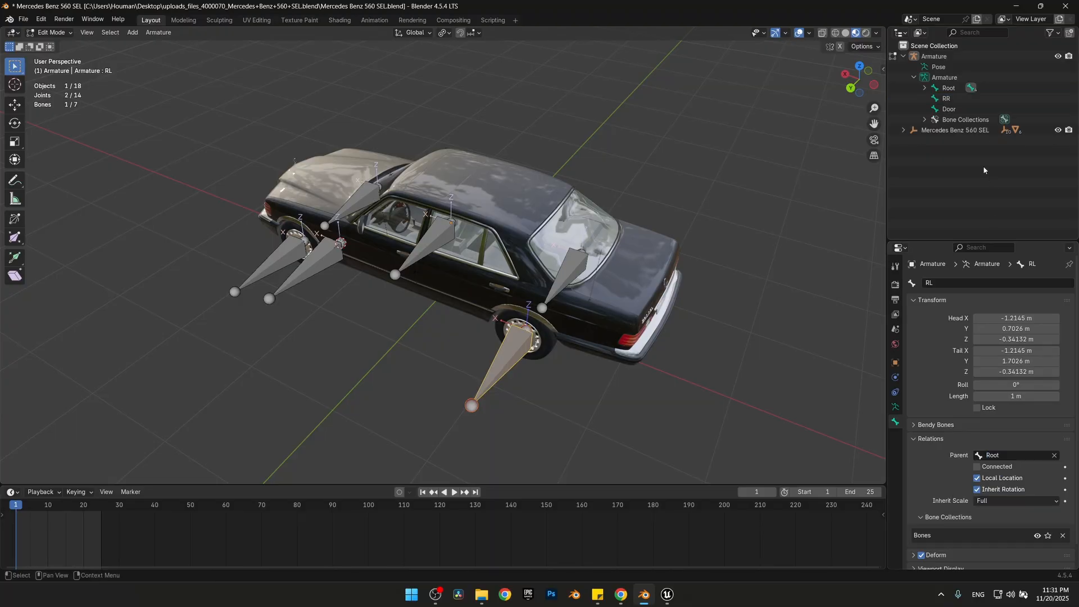
pyautogui.click(945, 98)
pyautogui.click(1008, 455)
pyautogui.click(998, 472)
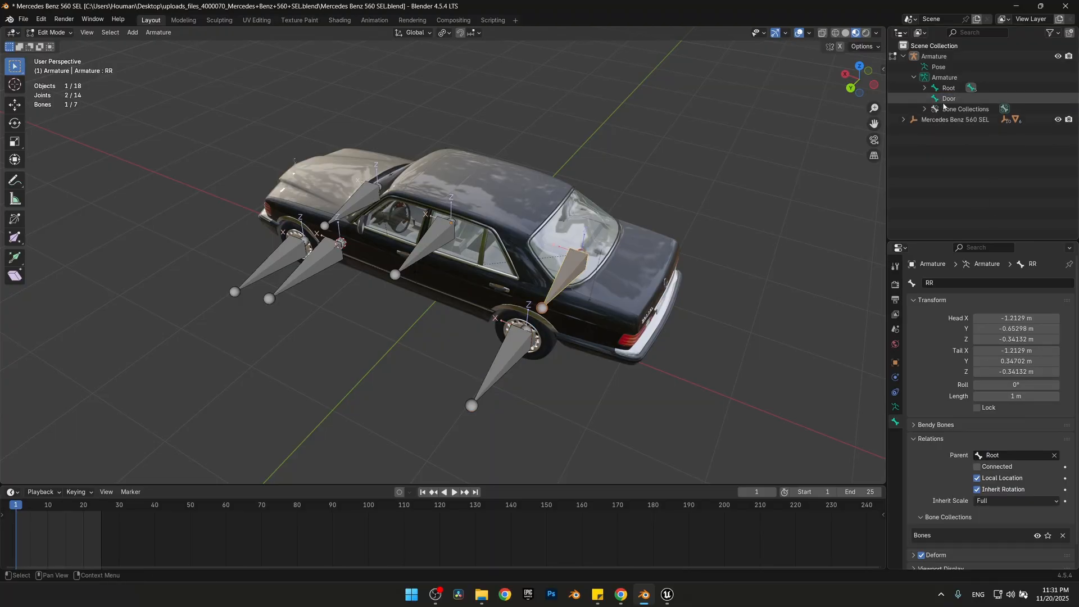
# Set Root as the parent of the Door bone
pyautogui.click(945, 98)
pyautogui.click(1007, 455)
pyautogui.click(997, 472)
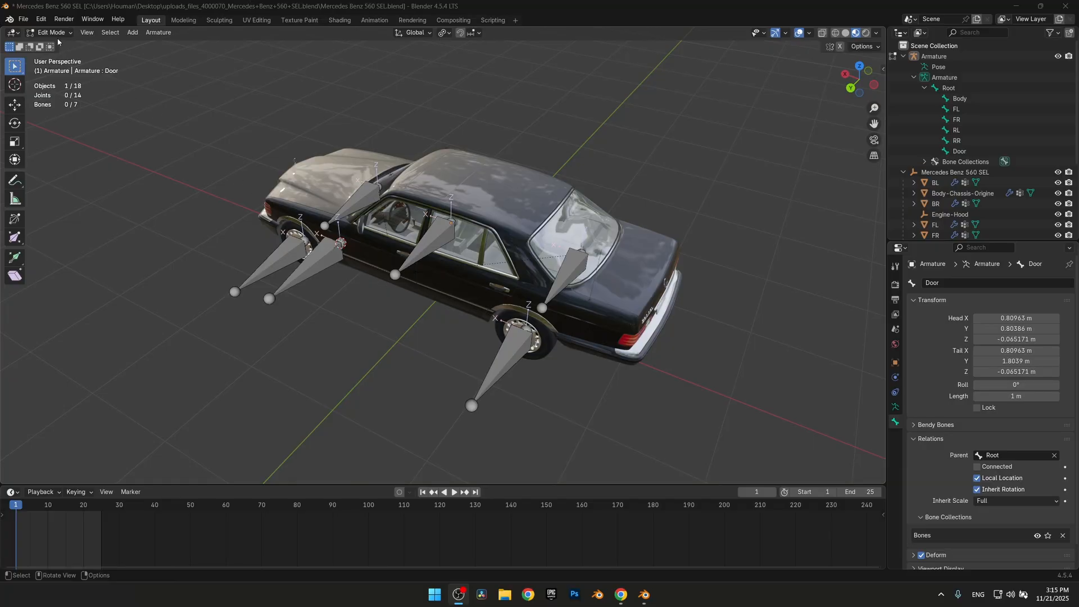
# Start an FBX export with path mode Copy and embedded textures, limiting the object types to Armature, Mesh and Other
pyautogui.click(23, 18)
pyautogui.moveTo(112, 178)
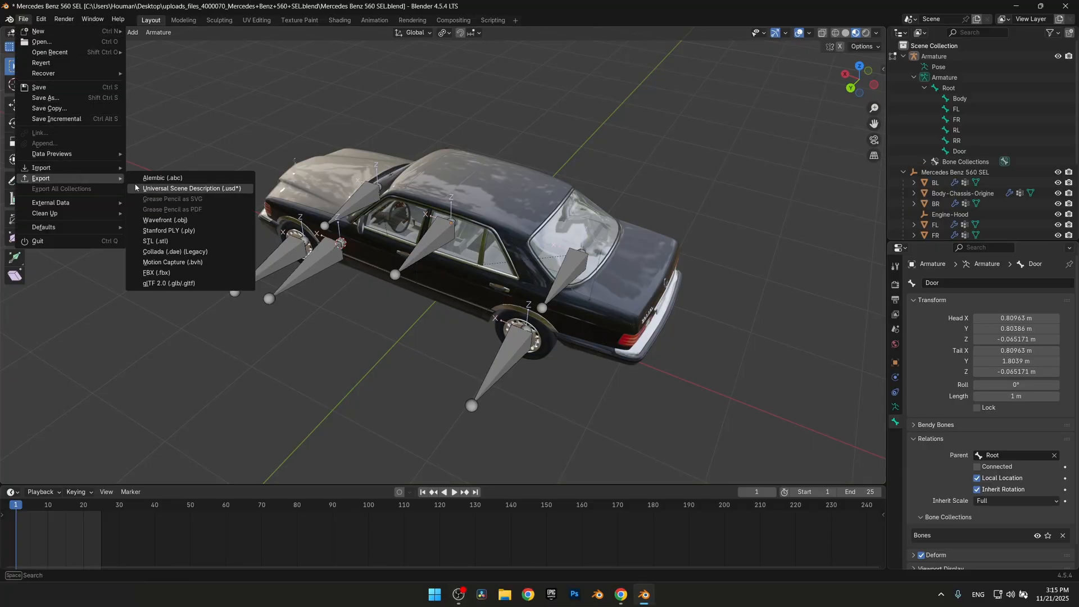
pyautogui.click(157, 272)
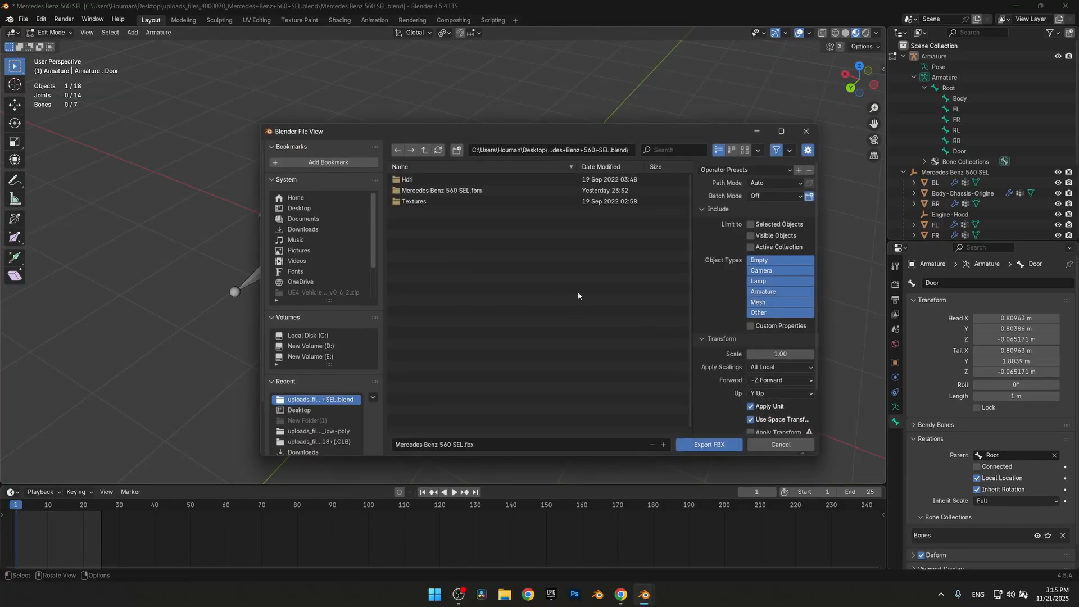
pyautogui.click(789, 183)
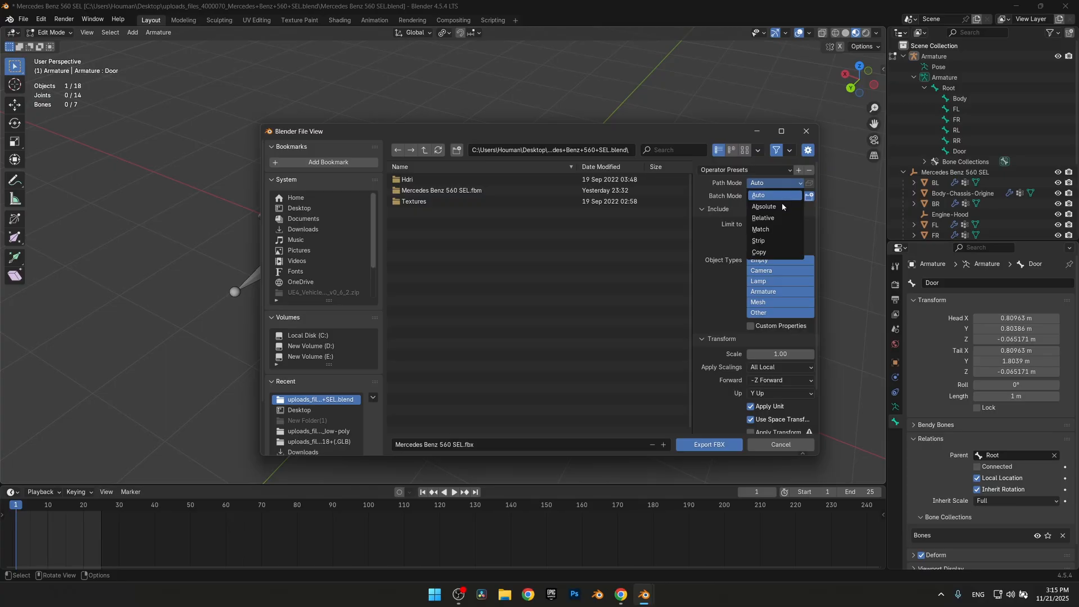
pyautogui.click(759, 252)
pyautogui.click(810, 183)
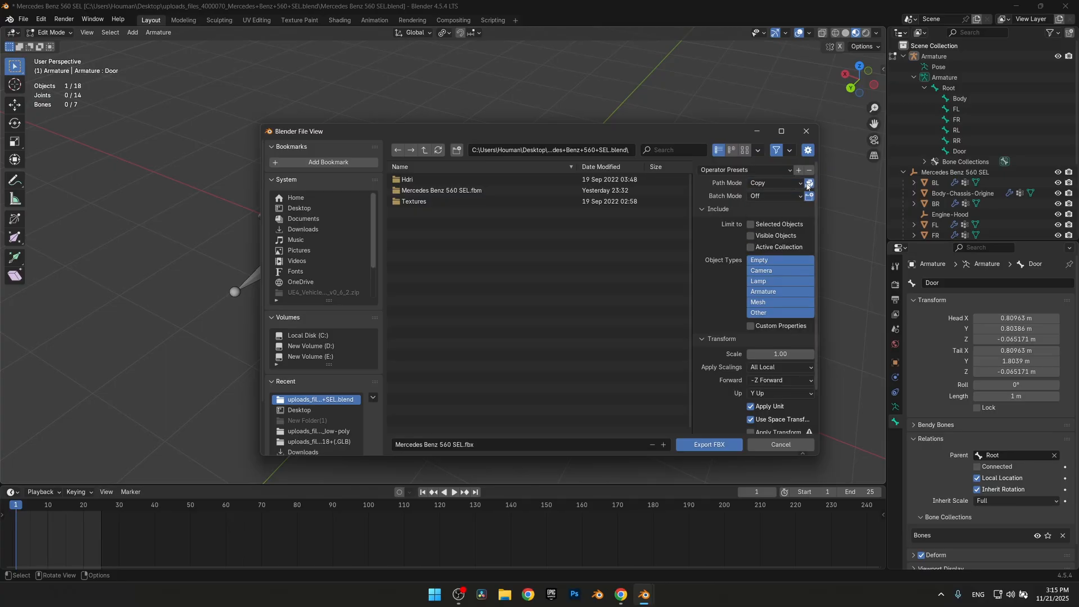
pyautogui.moveTo(767, 313); pyautogui.dragTo(763, 298)
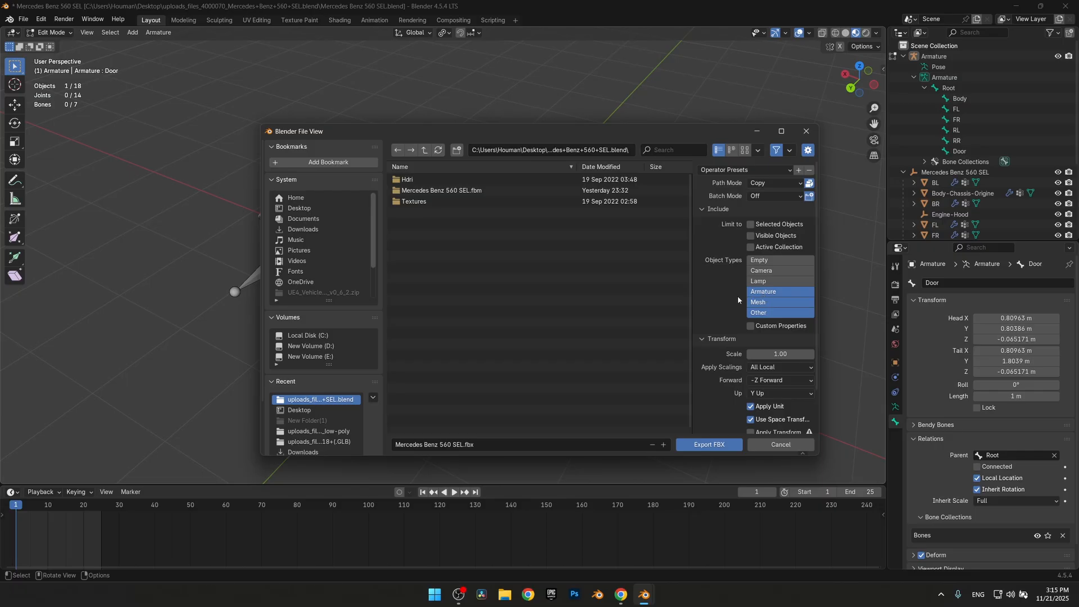
# Set the FBX export's forward axis to X Forward and its up axis to Z Up
pyautogui.scroll(-3, 737, 295)
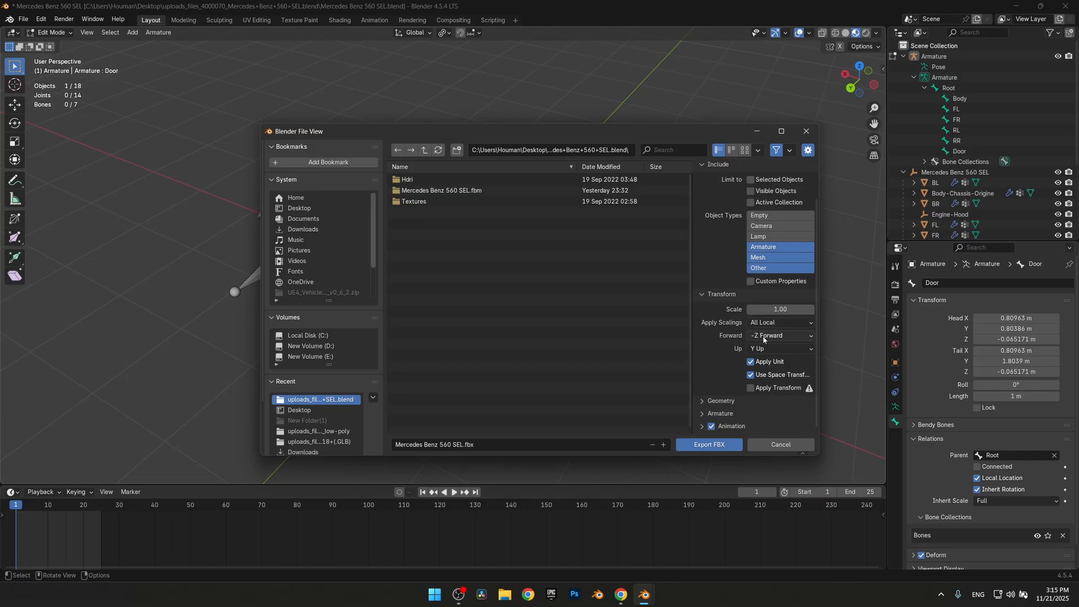
pyautogui.click(781, 336)
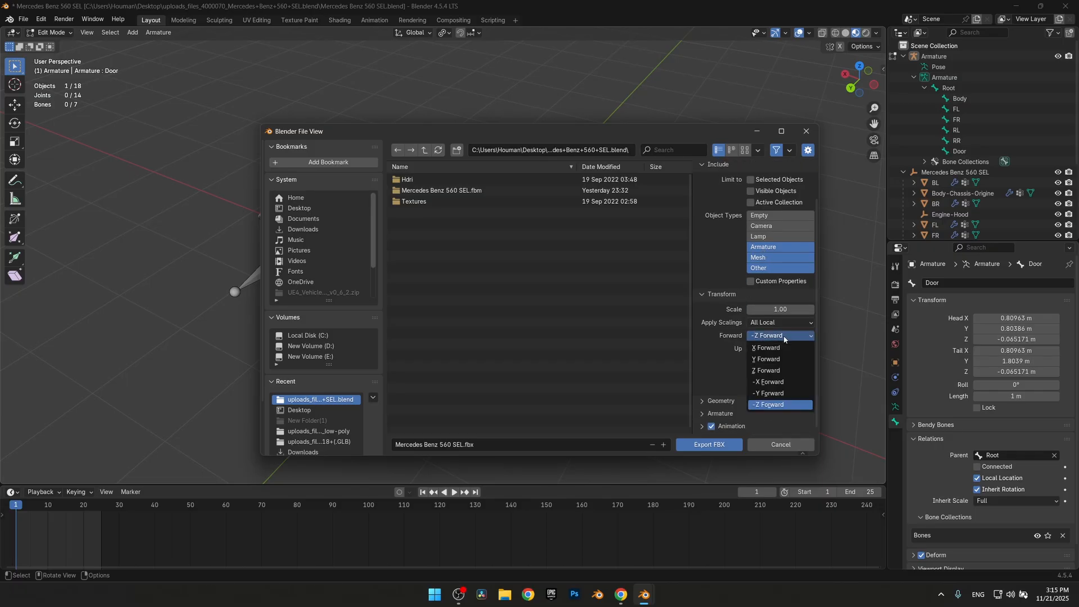
pyautogui.click(769, 349)
pyautogui.click(775, 350)
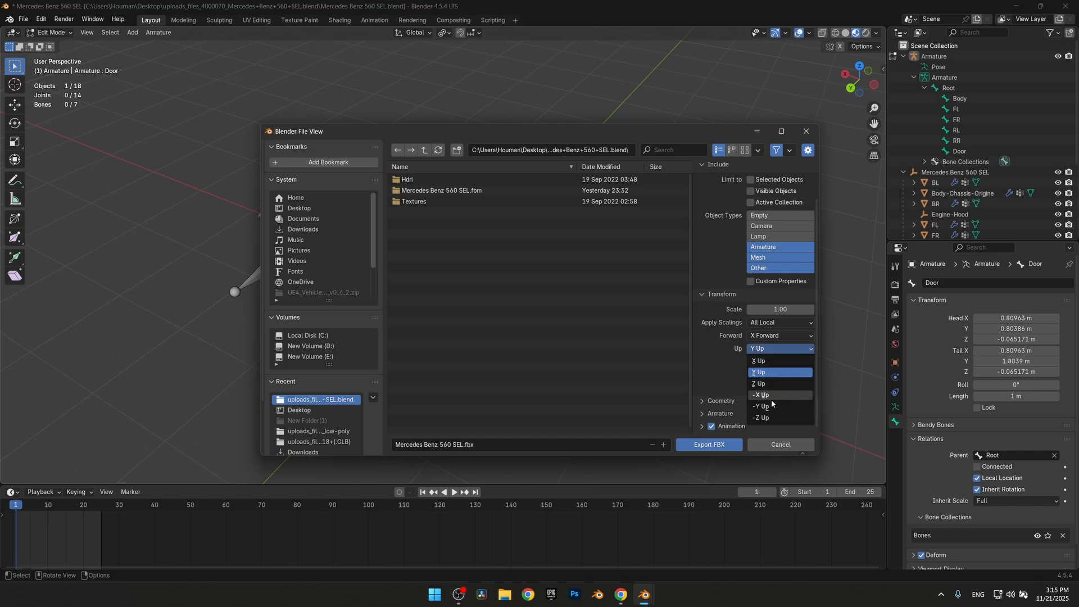
pyautogui.click(768, 383)
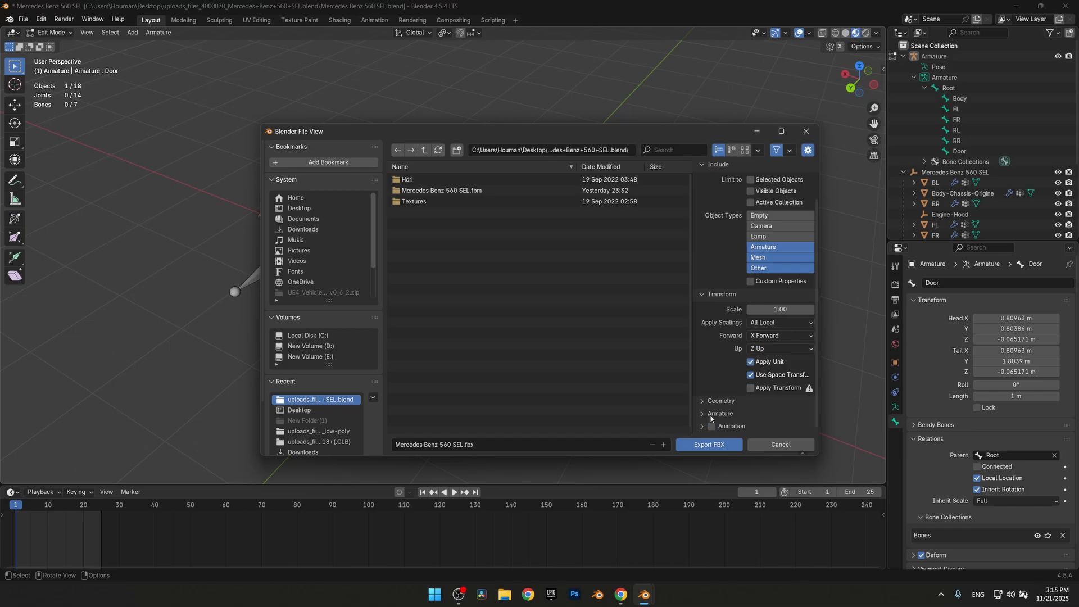
# Set the FBX export's geometry smoothing to Face
pyautogui.click(702, 401)
pyautogui.scroll(-3, 745, 397)
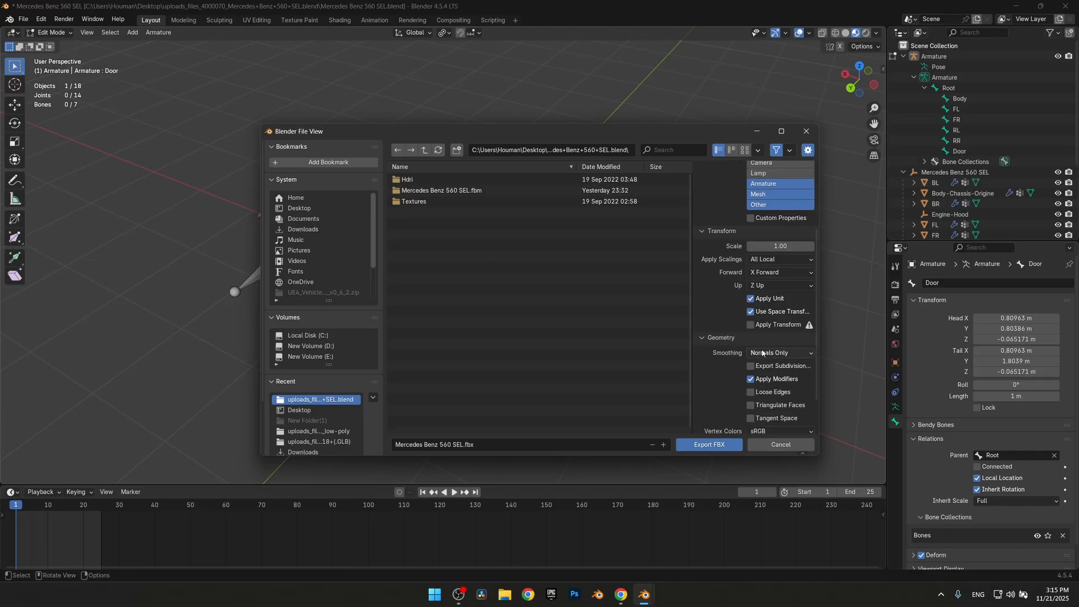
pyautogui.click(767, 353)
pyautogui.click(751, 381)
pyautogui.scroll(-1, 770, 382)
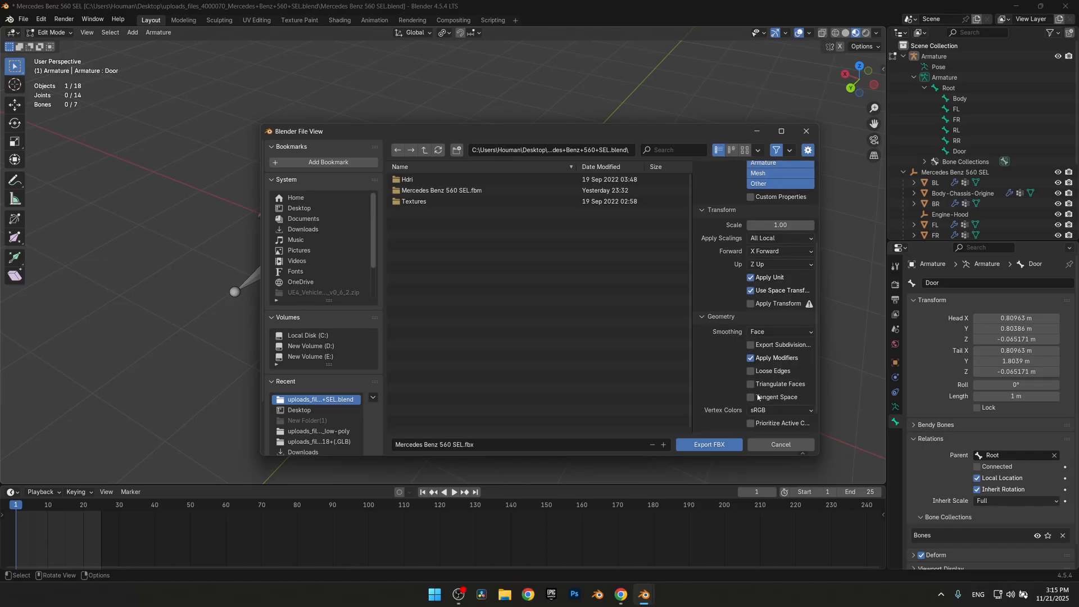
# Check the armature export options and export the rigged car as Mercedes Benz 560 SEL.fbx
pyautogui.scroll(-1, 709, 346)
pyautogui.click(714, 414)
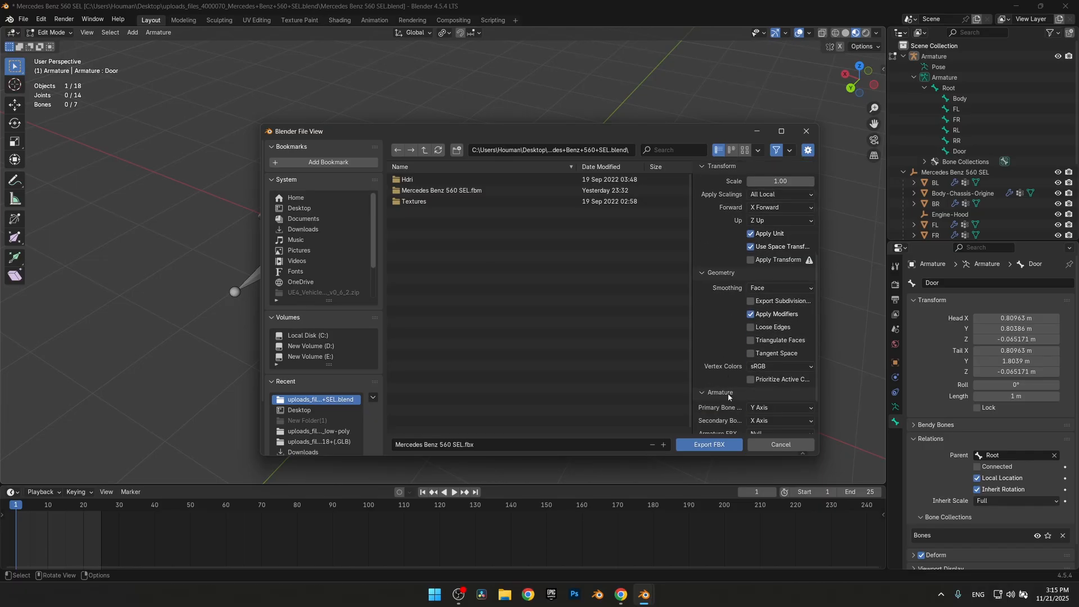
pyautogui.scroll(-3, 736, 395)
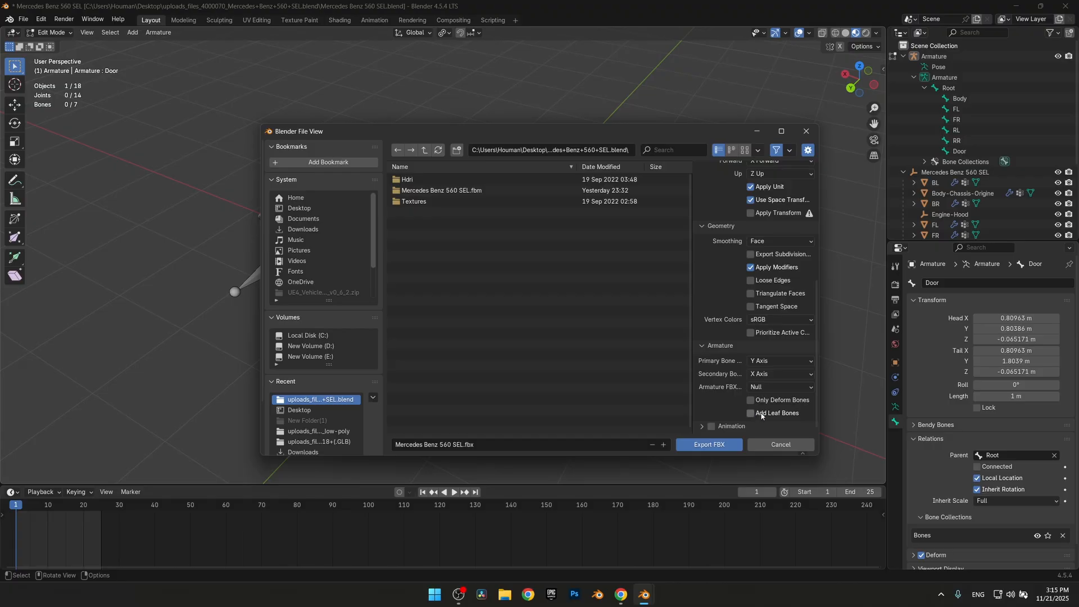
pyautogui.click(686, 444)
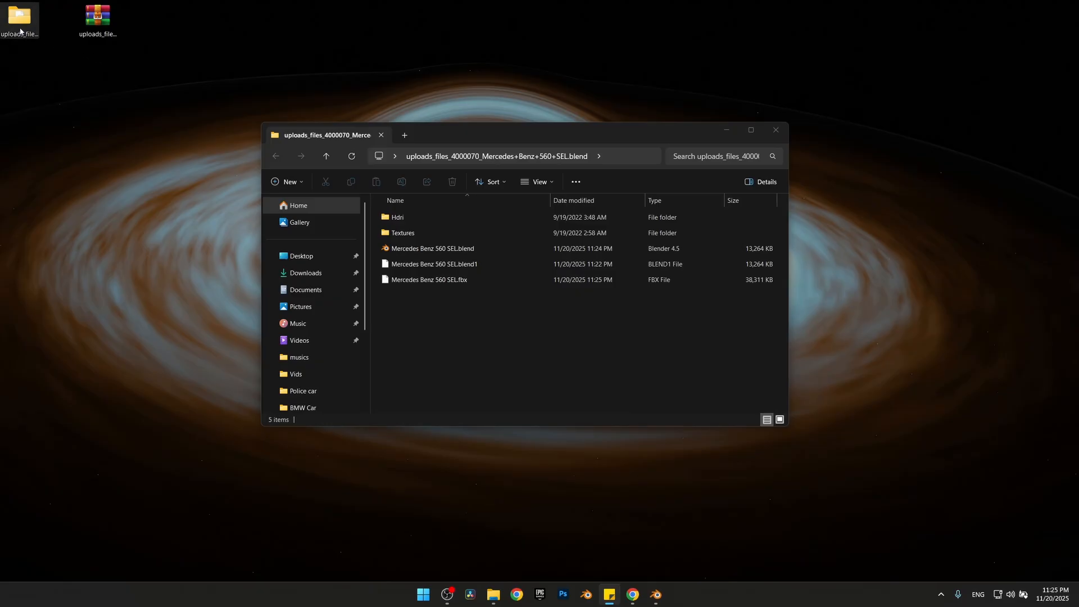
# Switch to Unreal Engine and create a Blank Games project named DrivableVehicle
pyautogui.hotkey('alt', 'Tab')
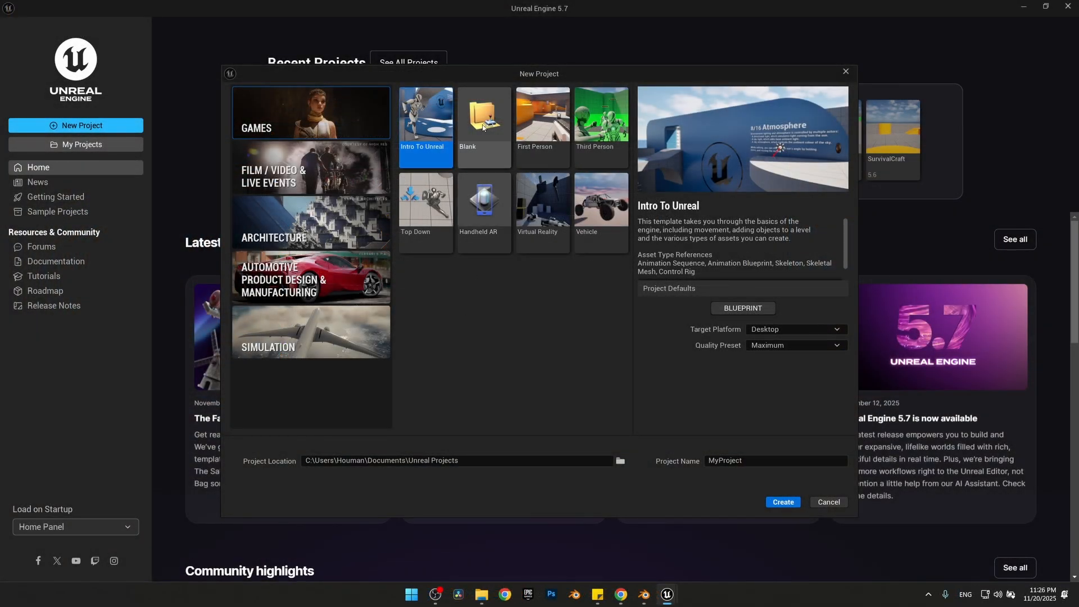
pyautogui.click(487, 135)
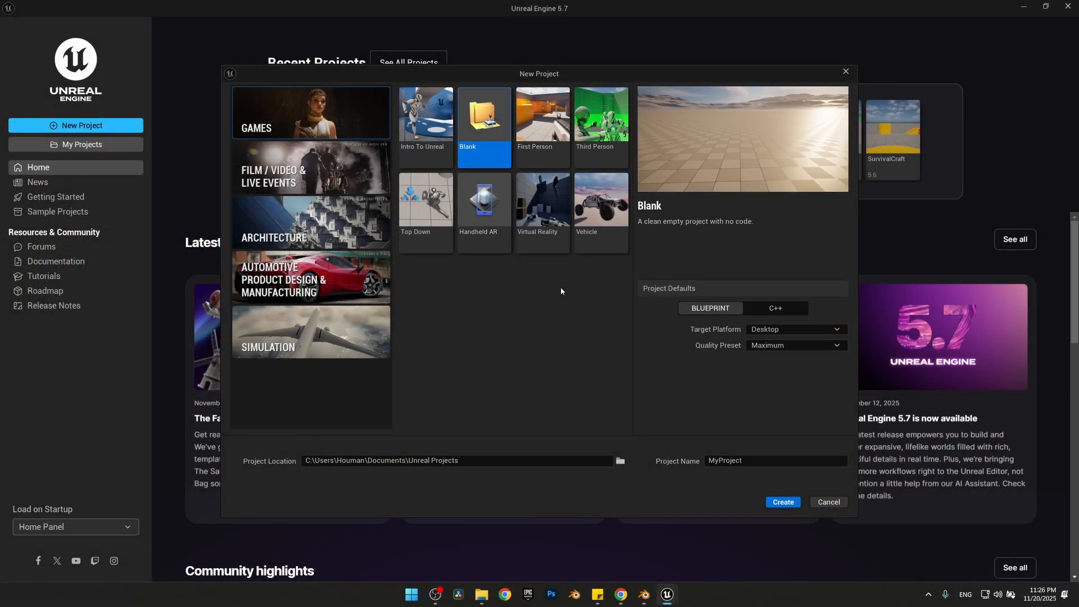
pyautogui.click(730, 460)
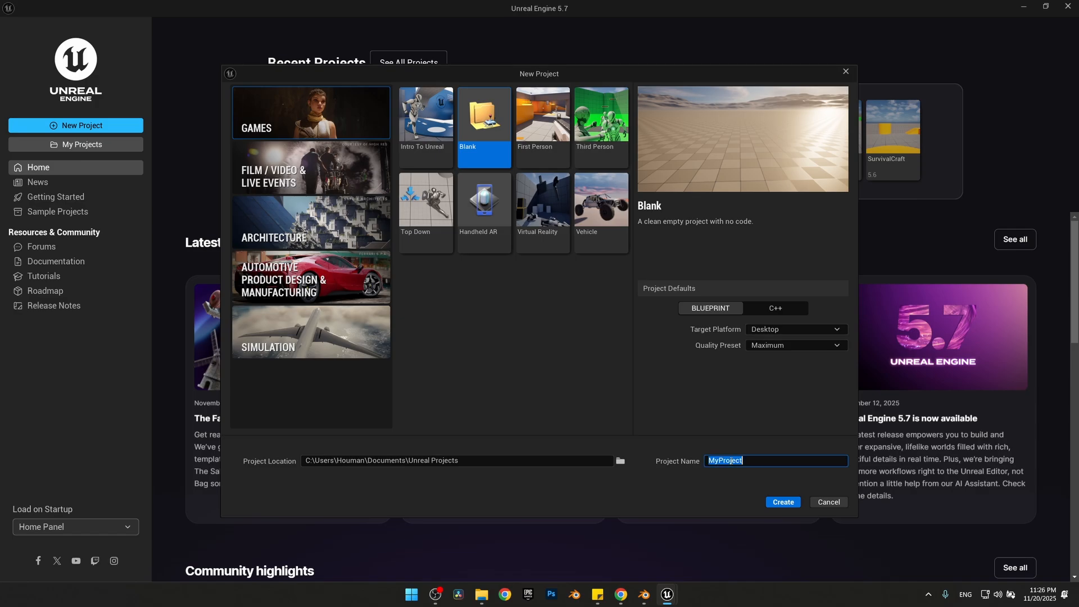
pyautogui.write('DrivableVehicle')
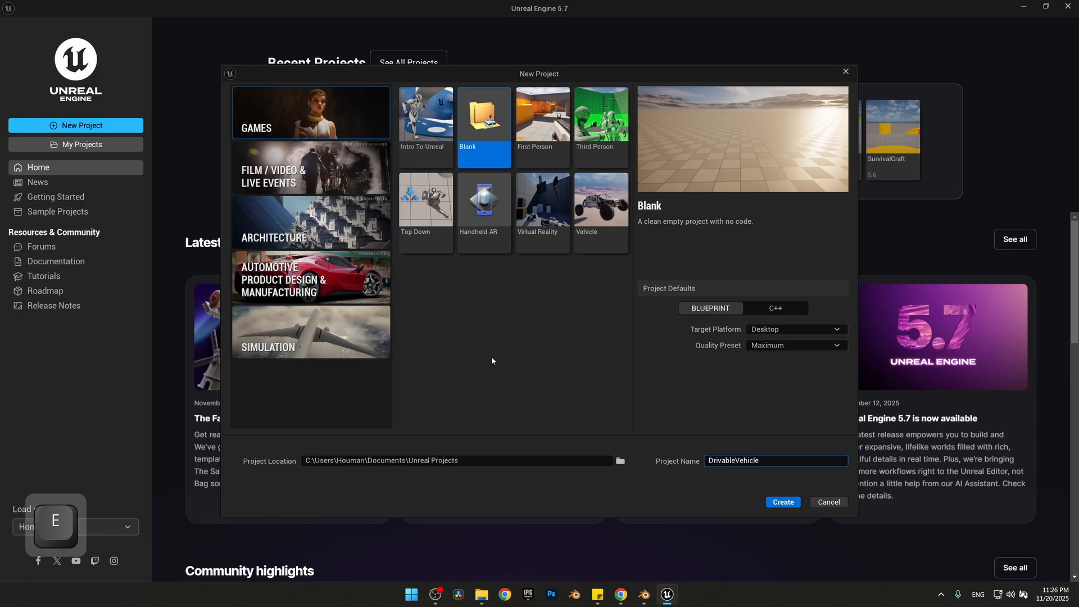
pyautogui.click(784, 501)
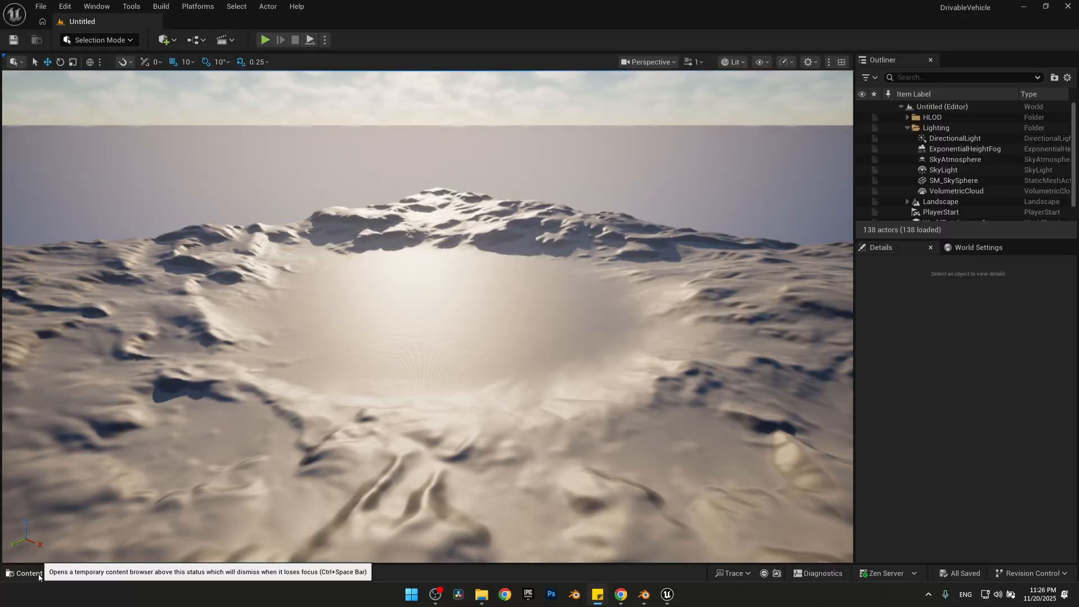
# Create a folder named Main in the project's Content folder
pyautogui.click(38, 574)
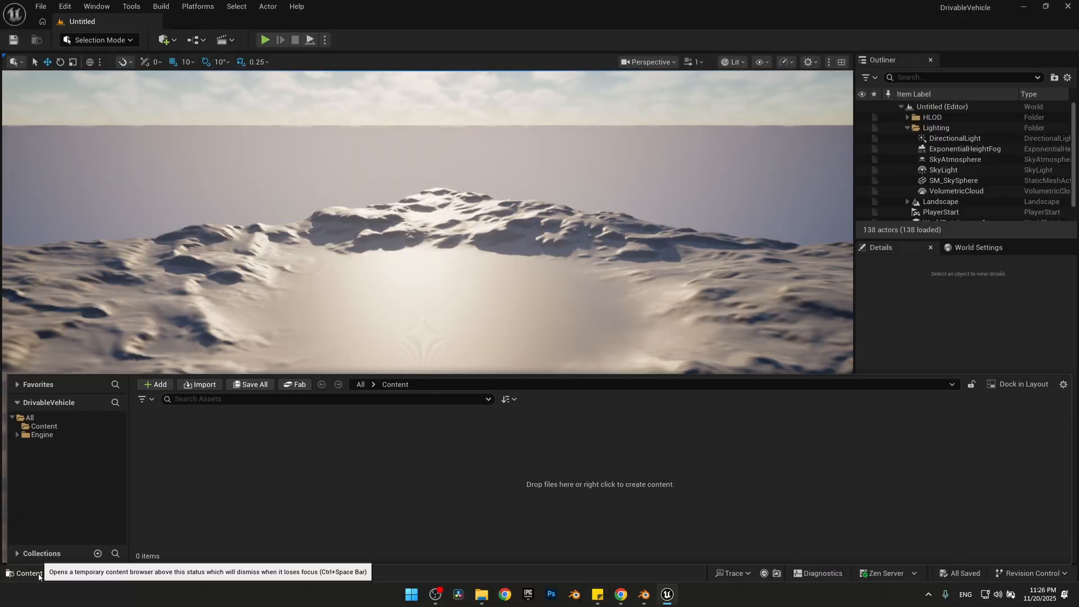
pyautogui.click(43, 426)
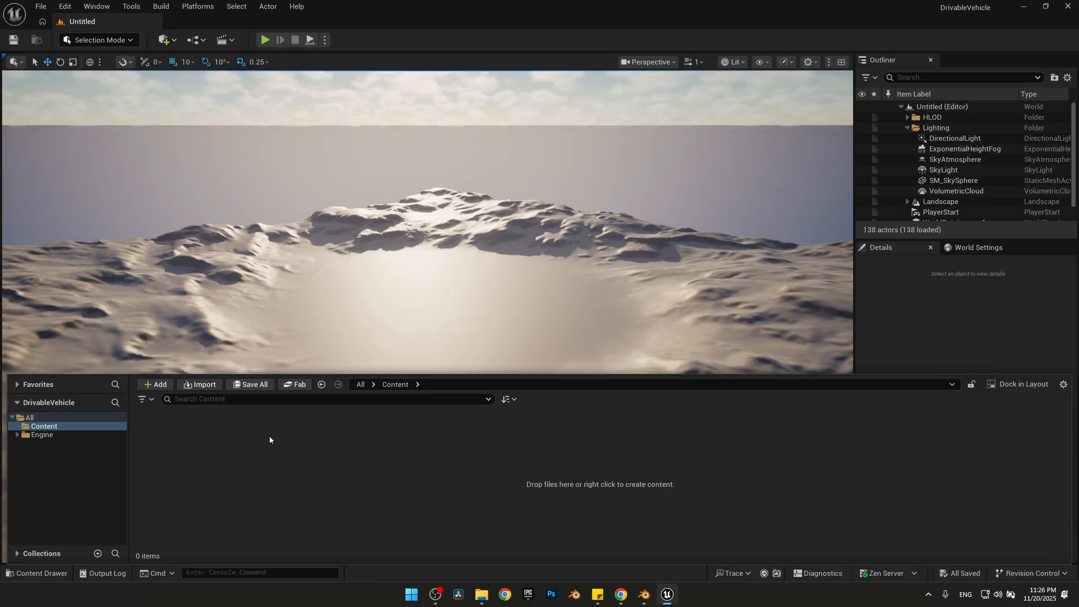
pyautogui.press('Return')
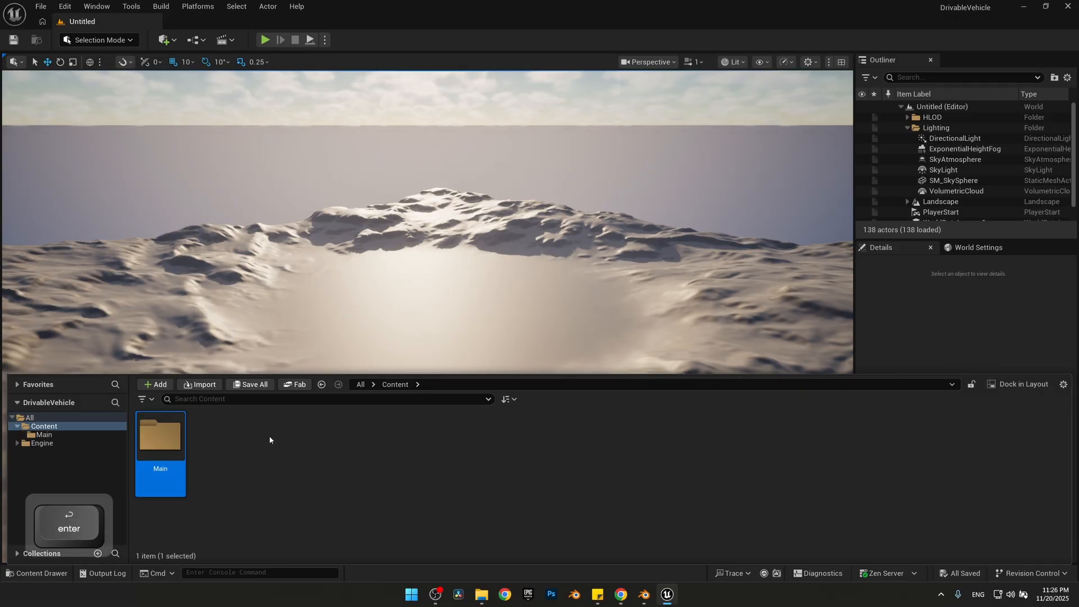
pyautogui.click(301, 448)
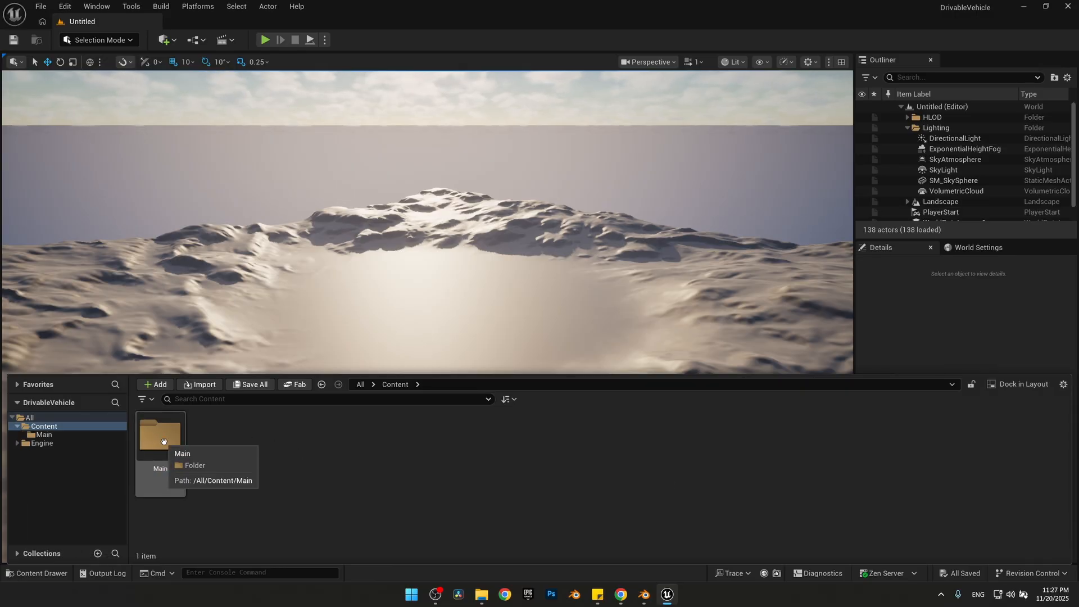
# Create a folder named Mecedes inside the Main folder and open it
pyautogui.doubleClick(163, 442)
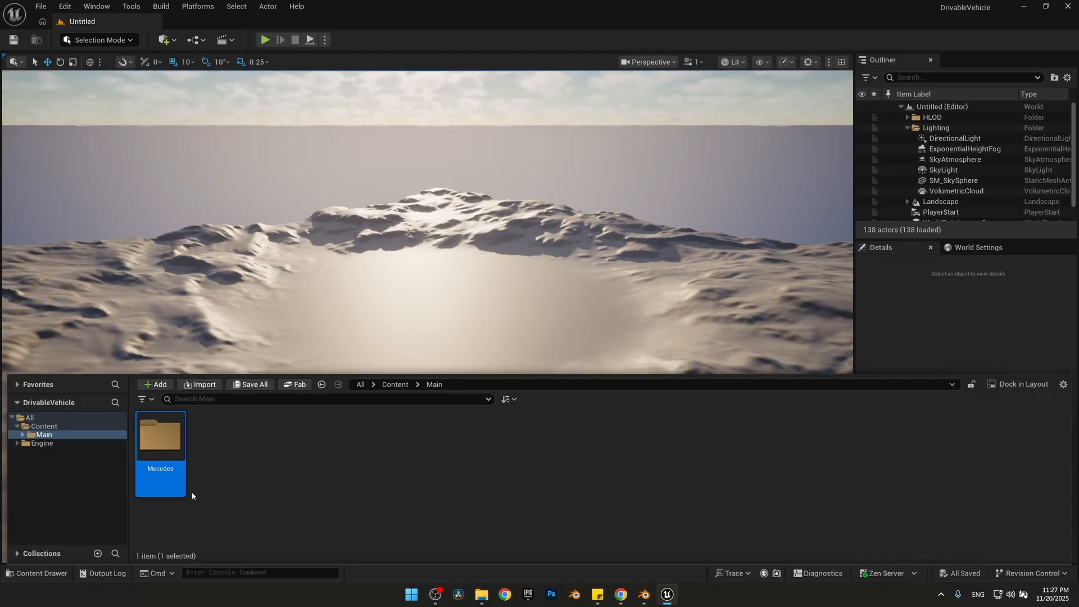
pyautogui.click(191, 491)
pyautogui.click(160, 442)
pyautogui.doubleClick(160, 442)
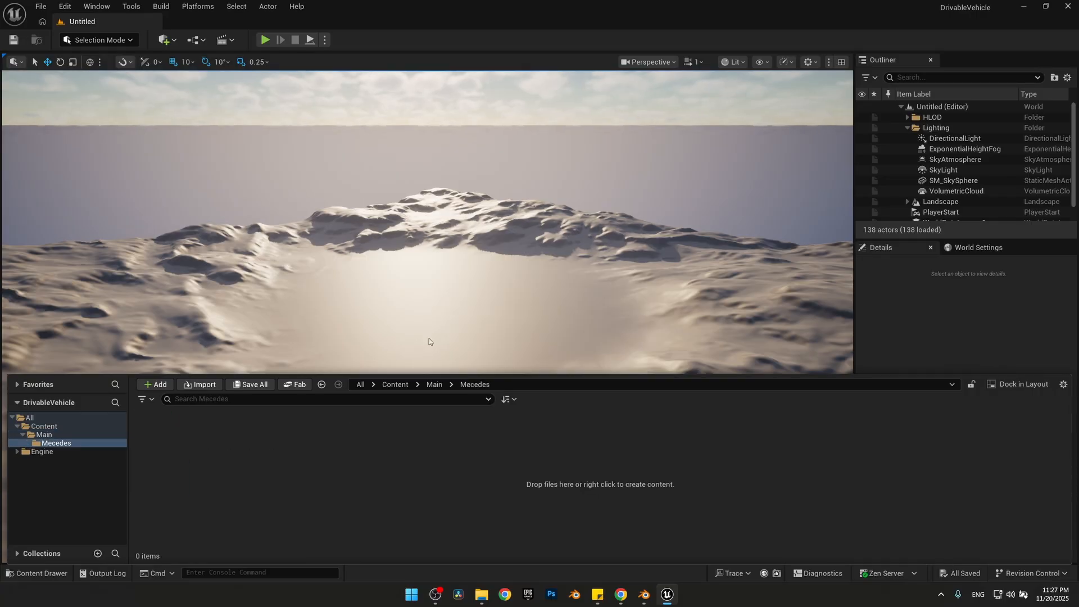
# Bring Mercedes Benz 560 SEL.fbx from its File Explorer folder into the Mecedes folder to start its import
pyautogui.moveTo(678, 3); pyautogui.dragTo(576, 93)
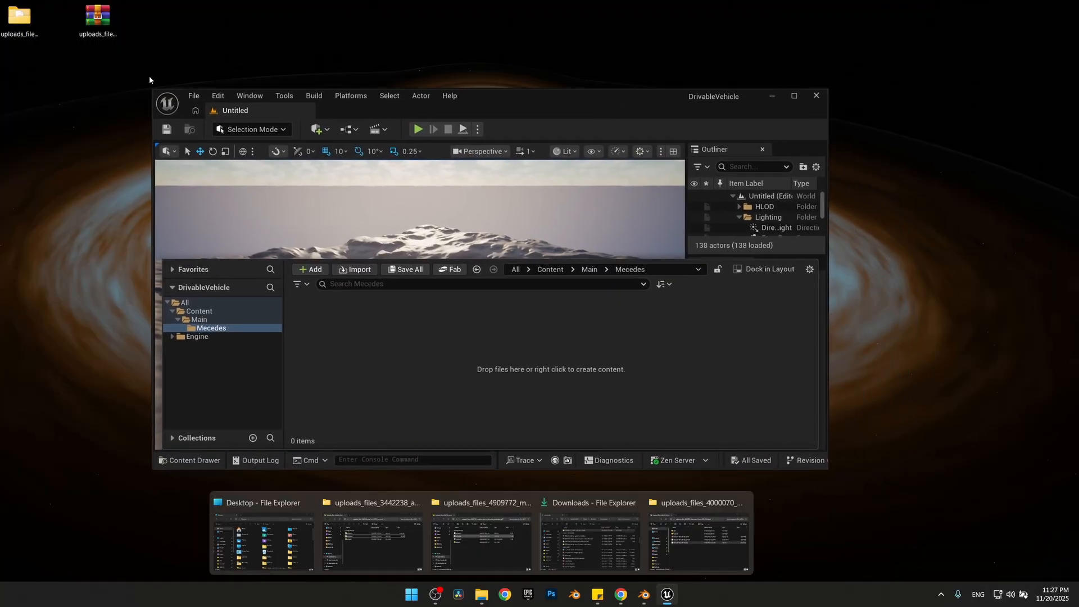
pyautogui.click(700, 539)
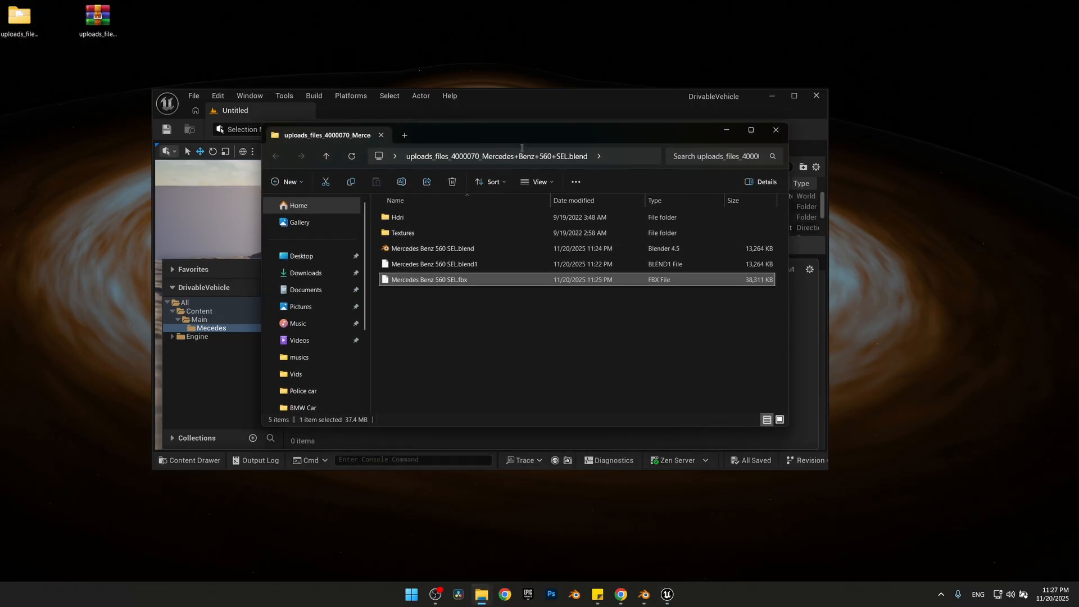
pyautogui.moveTo(535, 135); pyautogui.dragTo(687, 124)
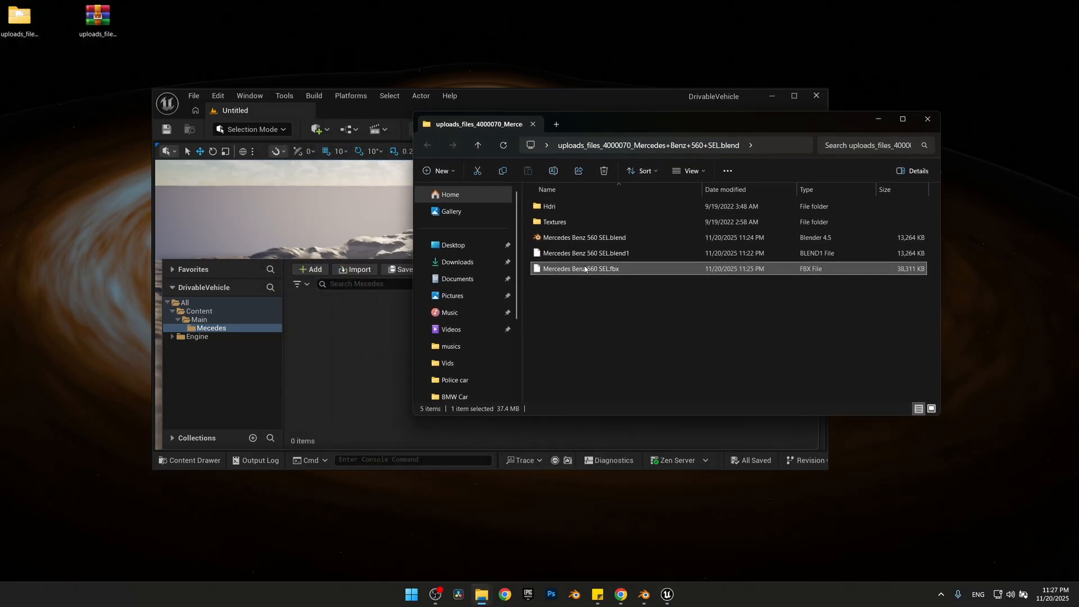
pyautogui.moveTo(334, 349); pyautogui.dragTo(354, 284)
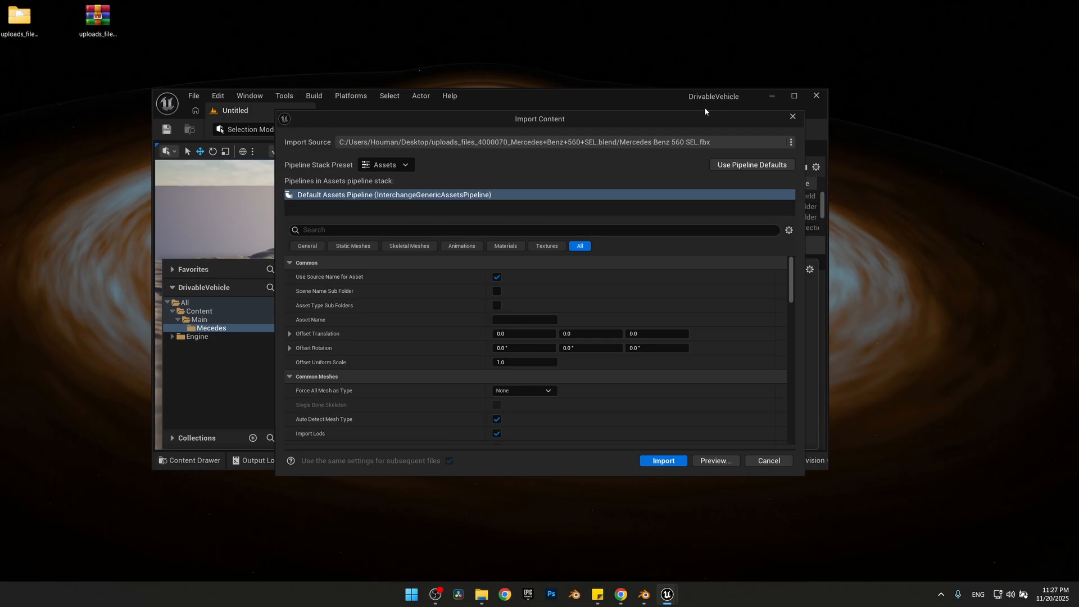
# Turn off Recompute Normals in the FBX import settings
pyautogui.write('recom')
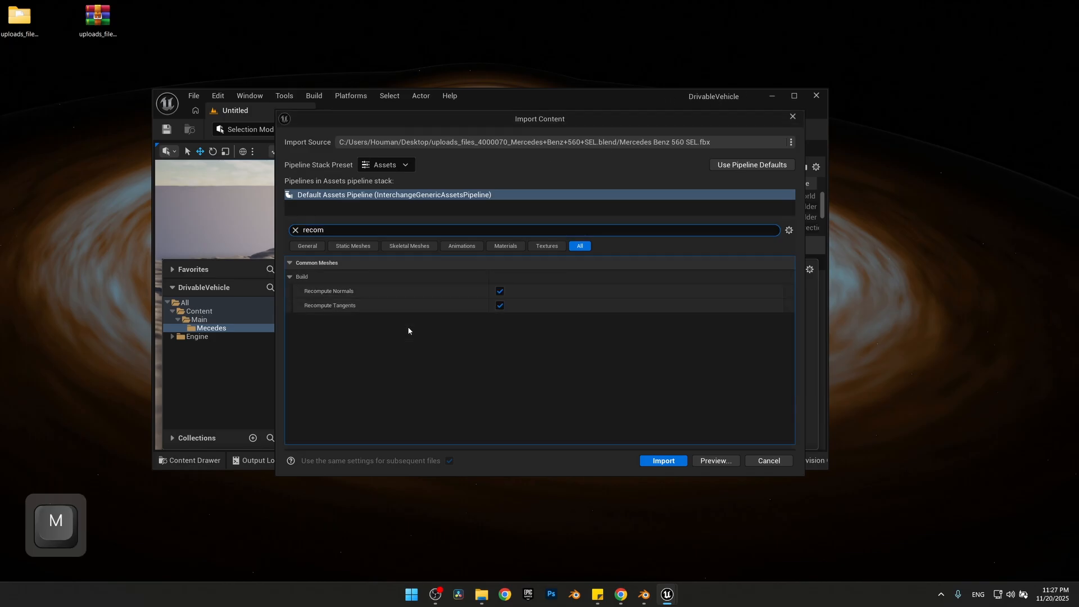
pyautogui.click(499, 291)
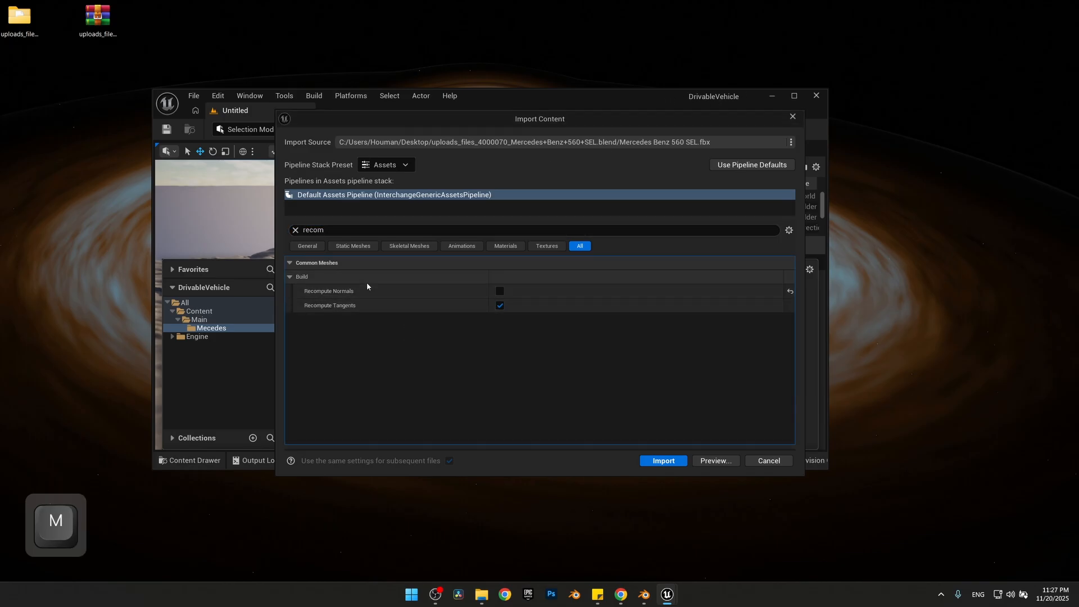
pyautogui.click(295, 230)
# Look up the Build Nanite setting and import the car, restoring the editor window to full size
pyautogui.write('buik')
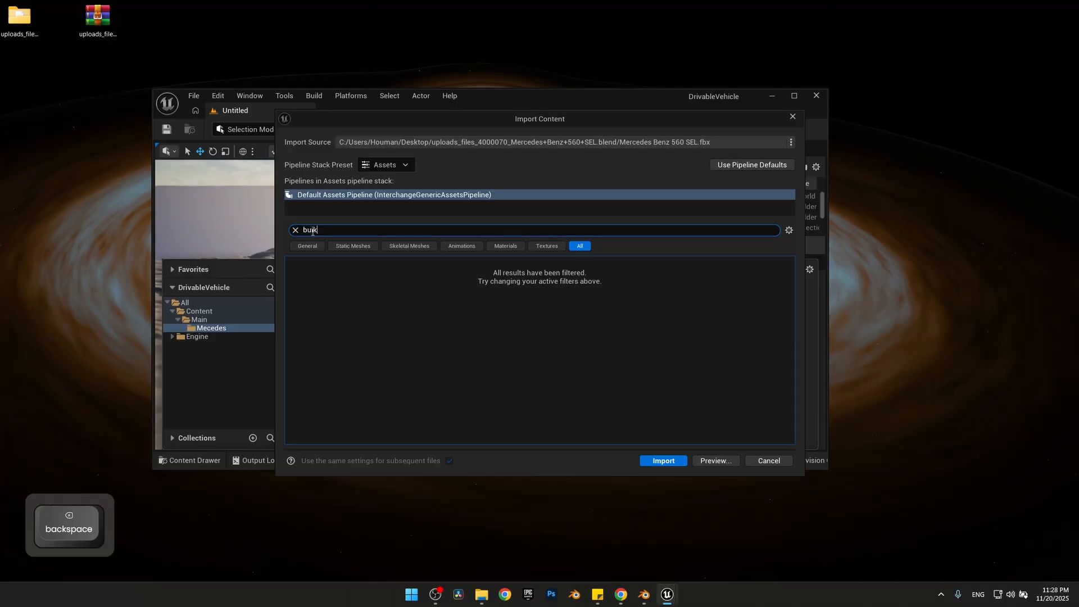
pyautogui.press('BackSpace')
pyautogui.write('ld nan')
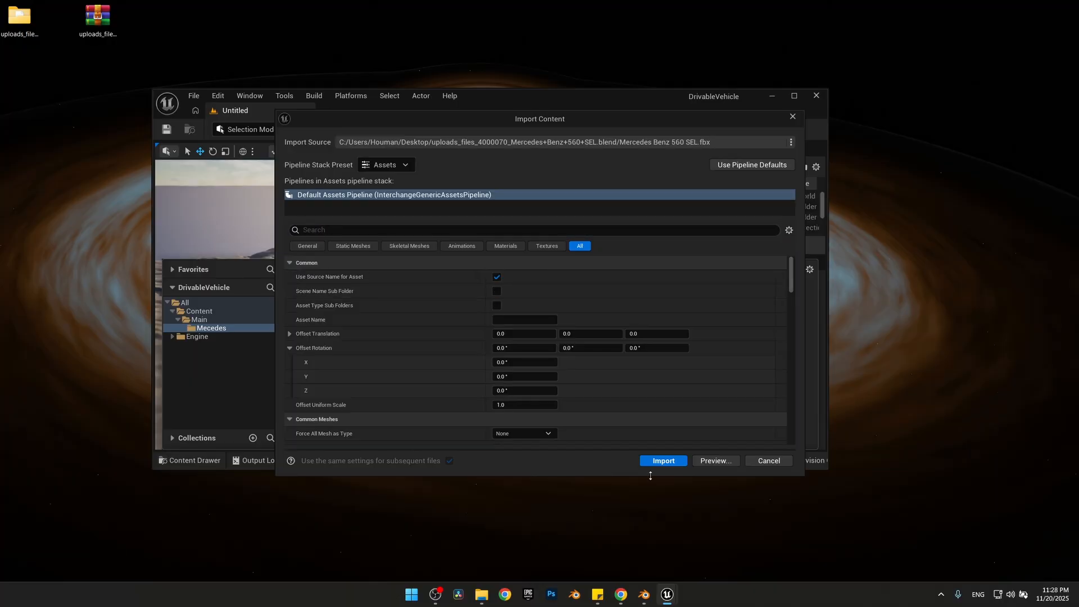
pyautogui.click(655, 461)
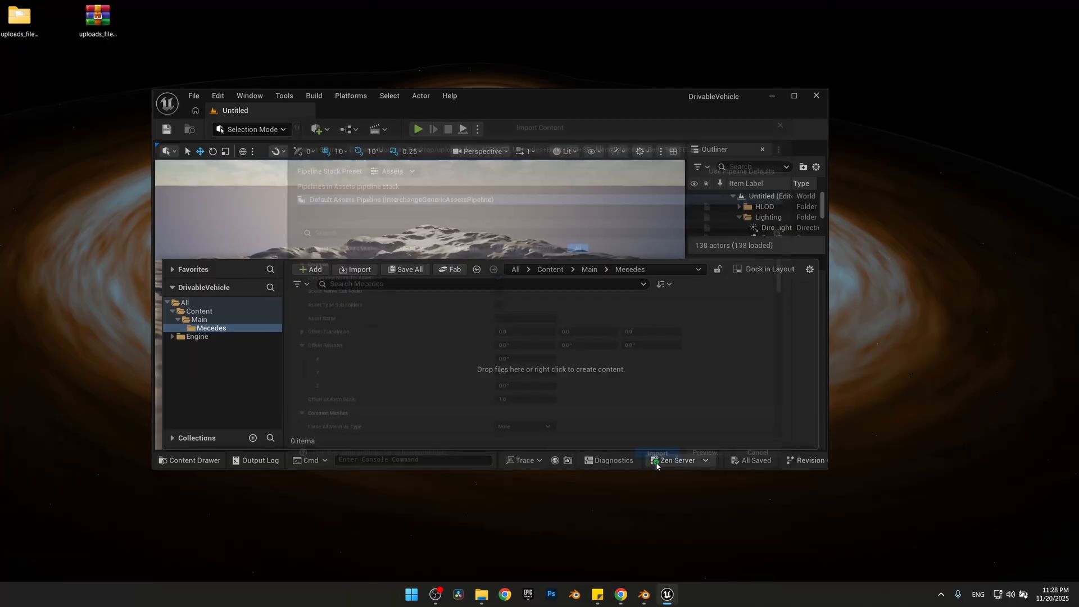
pyautogui.click(794, 96)
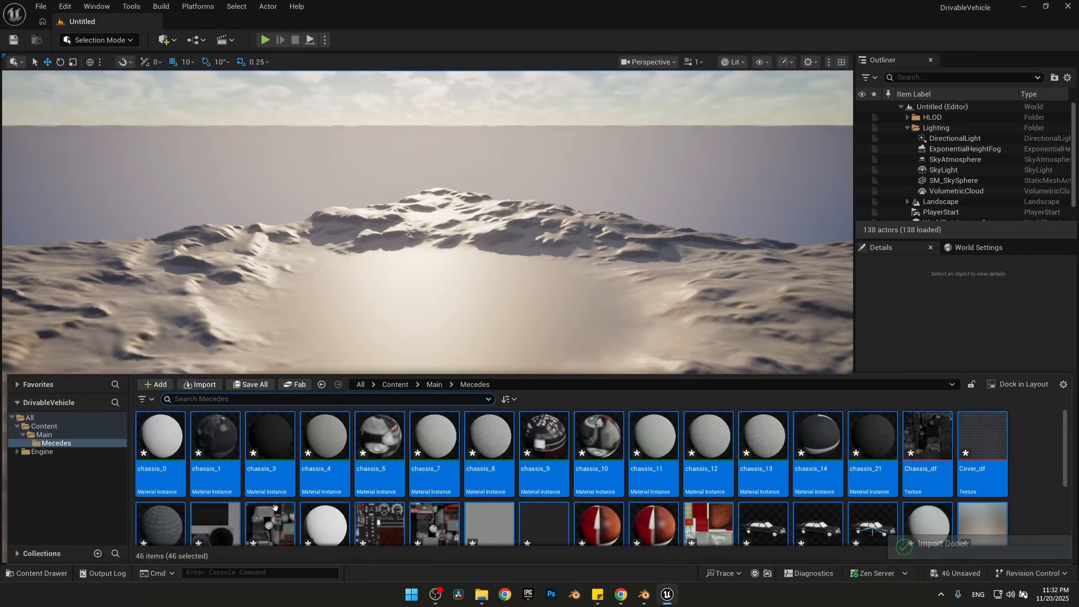
# Open the imported Mercedes_Benz_560_SEL skeletal mesh and inspect its Body, Door and FL1 bones
pyautogui.scroll(-1, 993, 485)
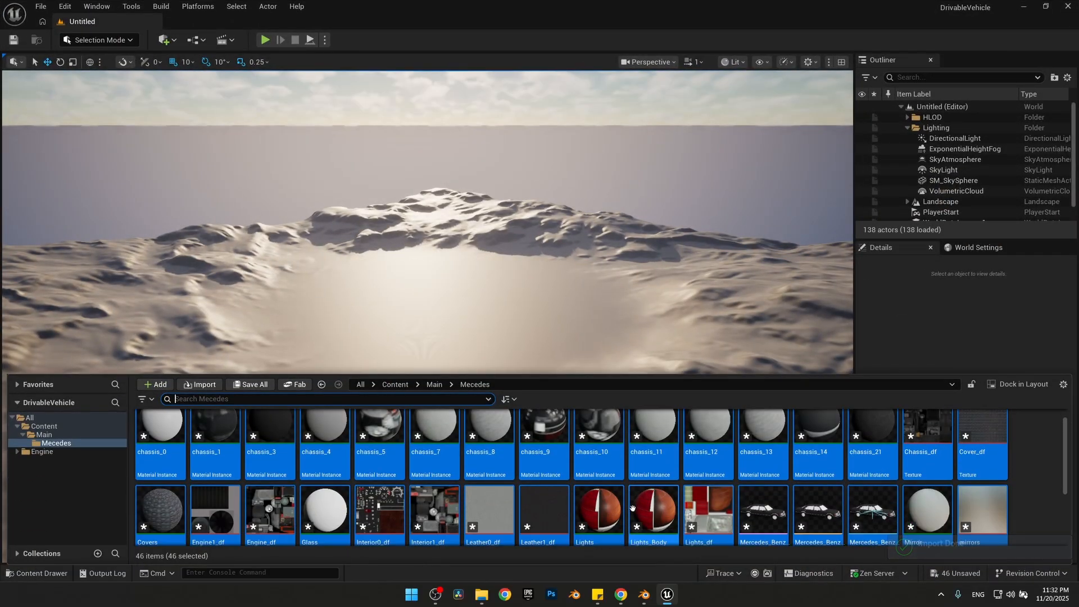
pyautogui.doubleClick(760, 507)
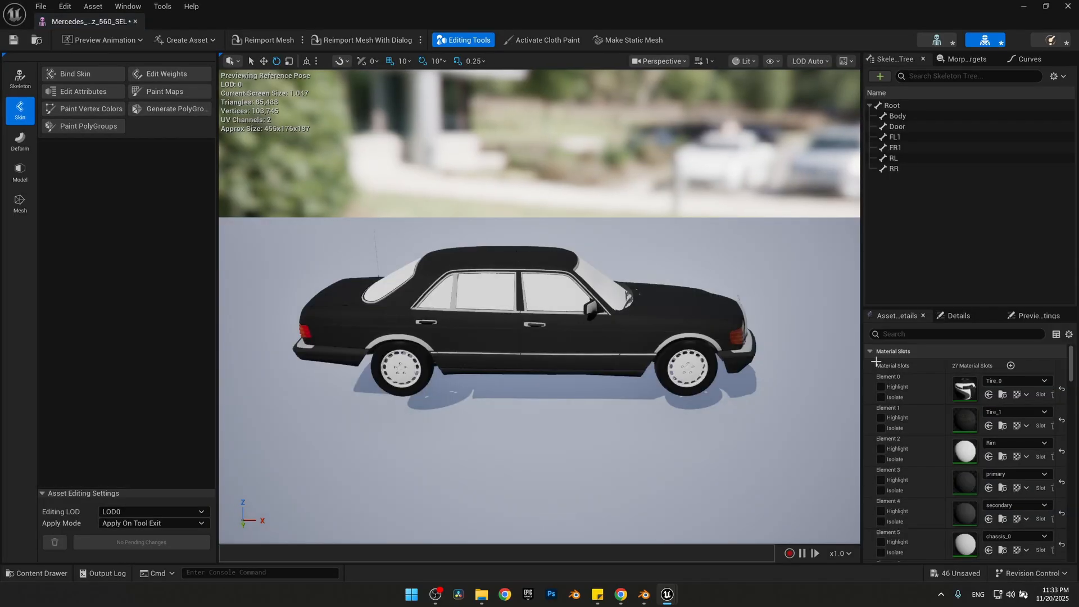
pyautogui.click(902, 115)
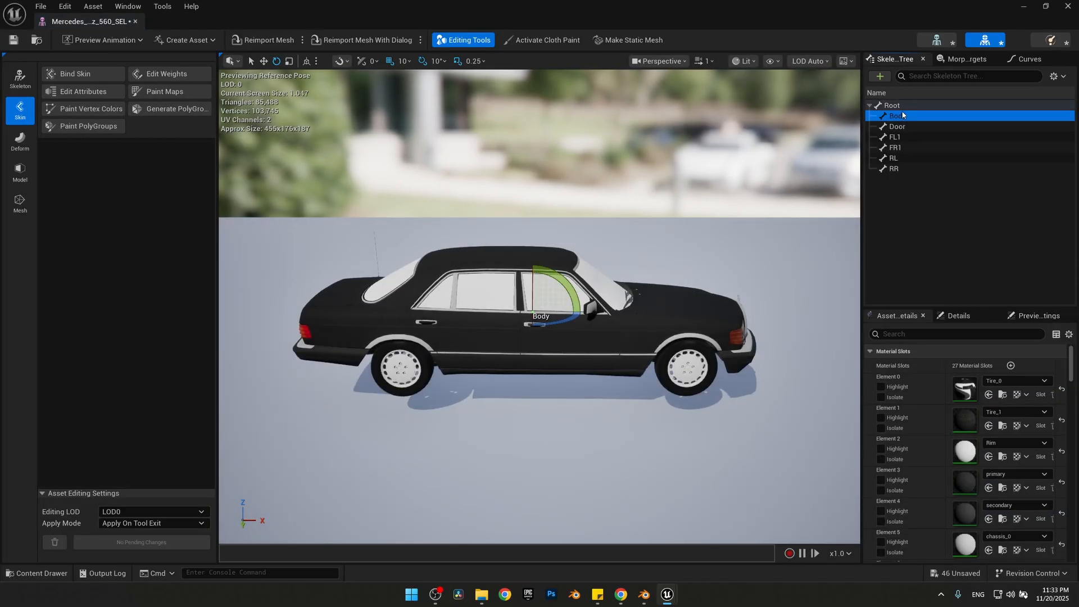
pyautogui.click(904, 126)
pyautogui.click(907, 137)
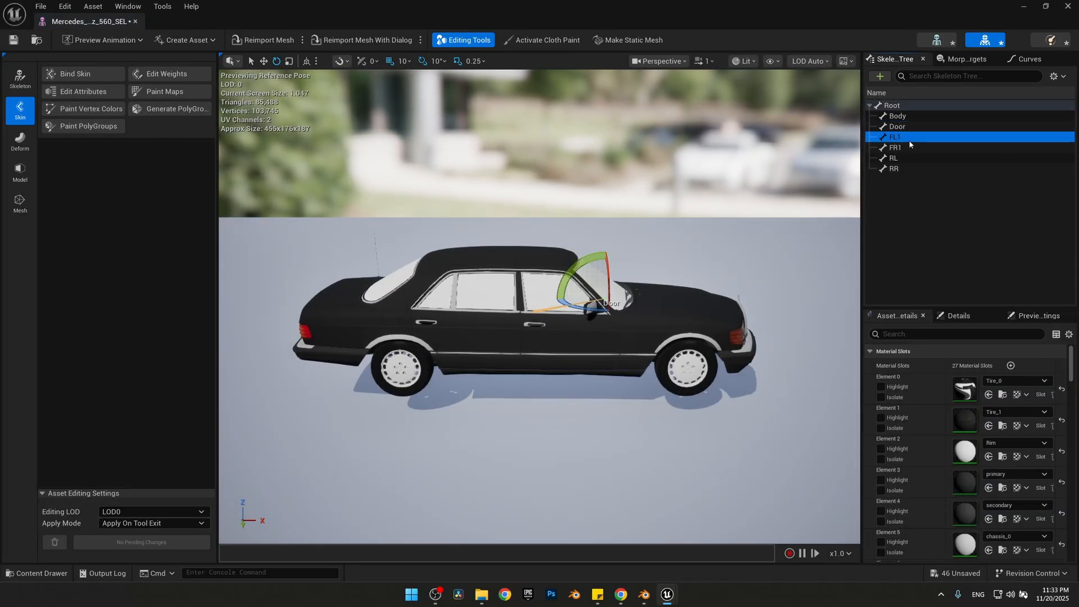
pyautogui.press('Escape')
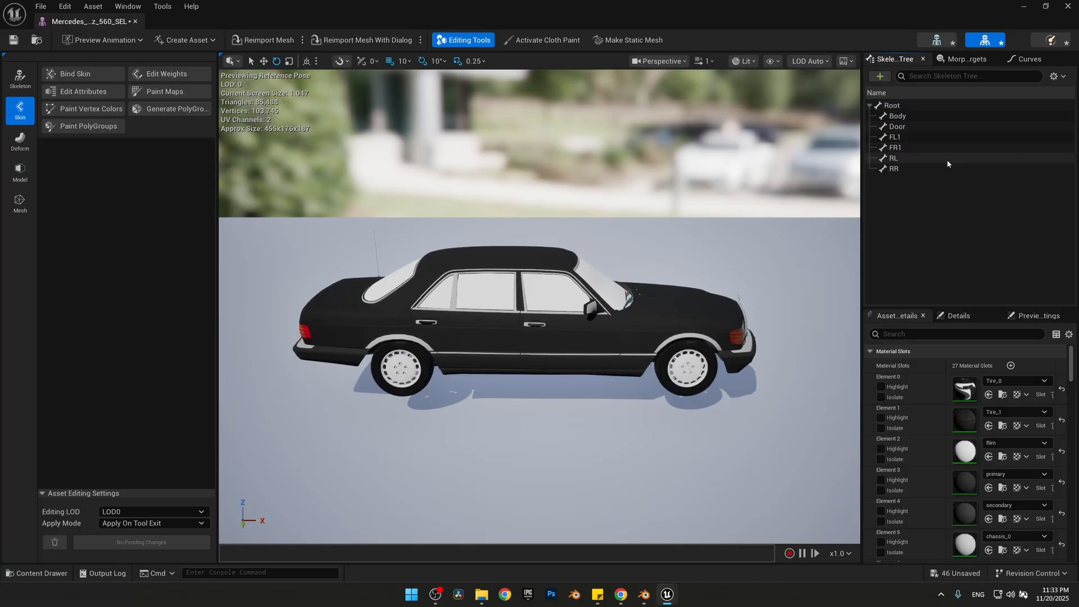
# Compare the front wheel bones FL1 and FR1 in the skeleton
pyautogui.click(893, 138)
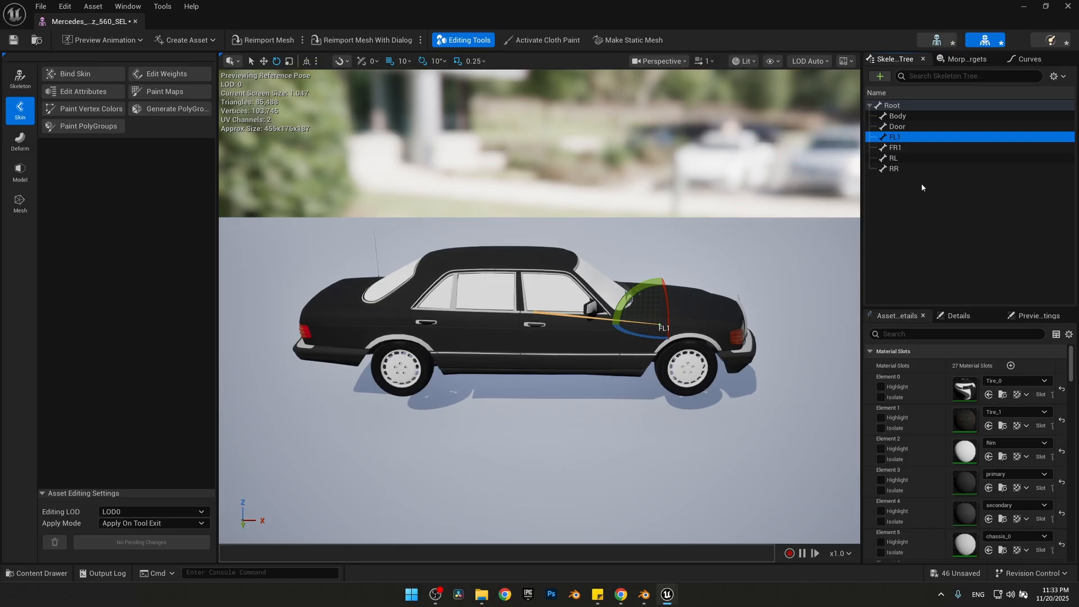
pyautogui.click(898, 148)
pyautogui.click(900, 138)
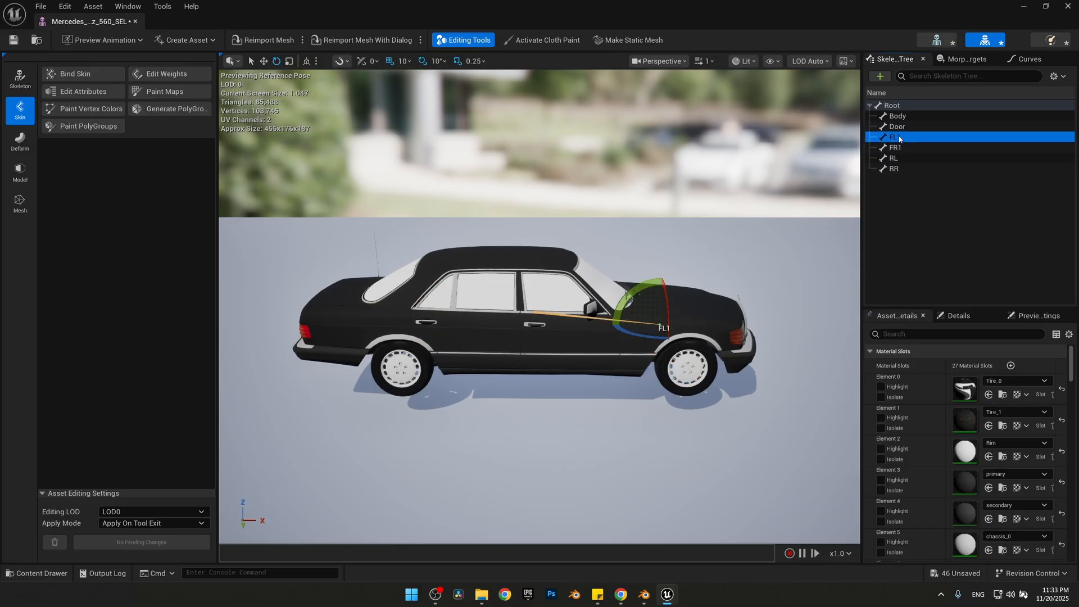
pyautogui.click(901, 151)
pyautogui.click(901, 138)
pyautogui.click(905, 149)
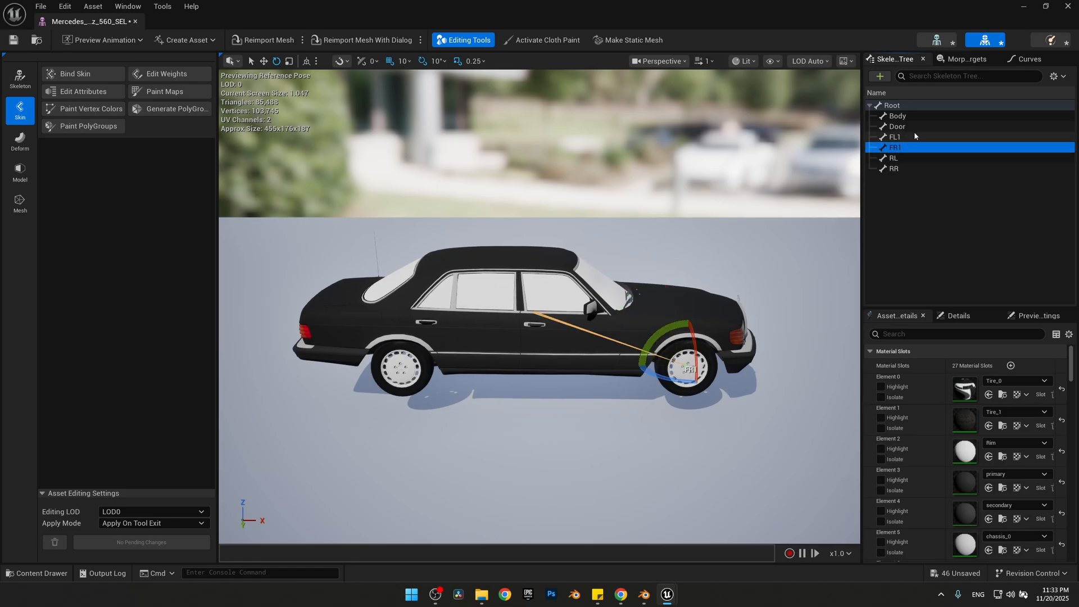
# Switch to Blender and compare the armature's bone names with the object names under Mercedes Benz 560 SEL
pyautogui.click(644, 594)
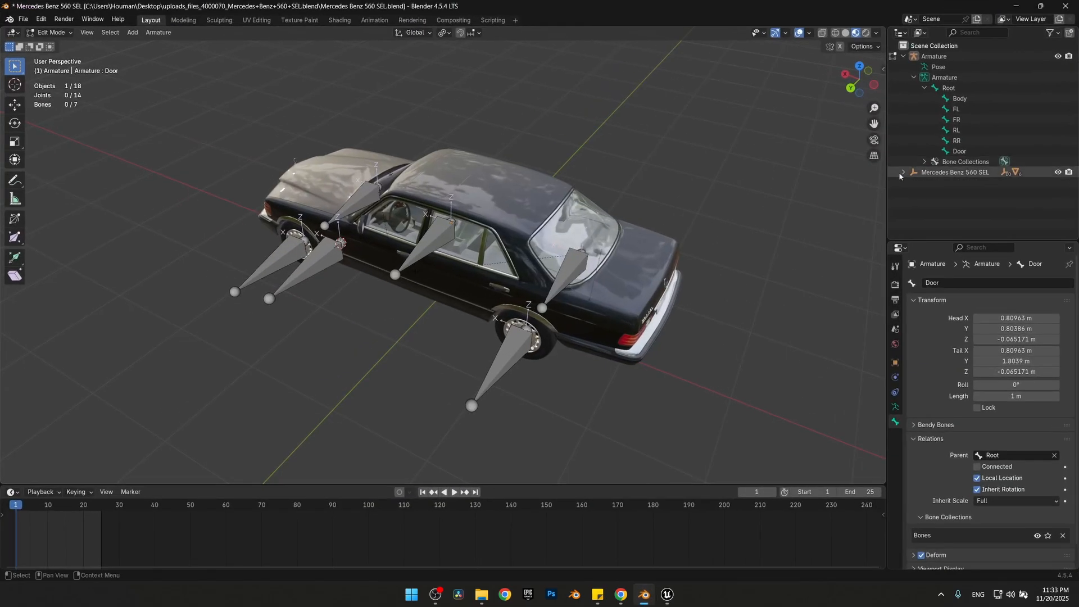
pyautogui.click(902, 172)
pyautogui.scroll(-2, 932, 183)
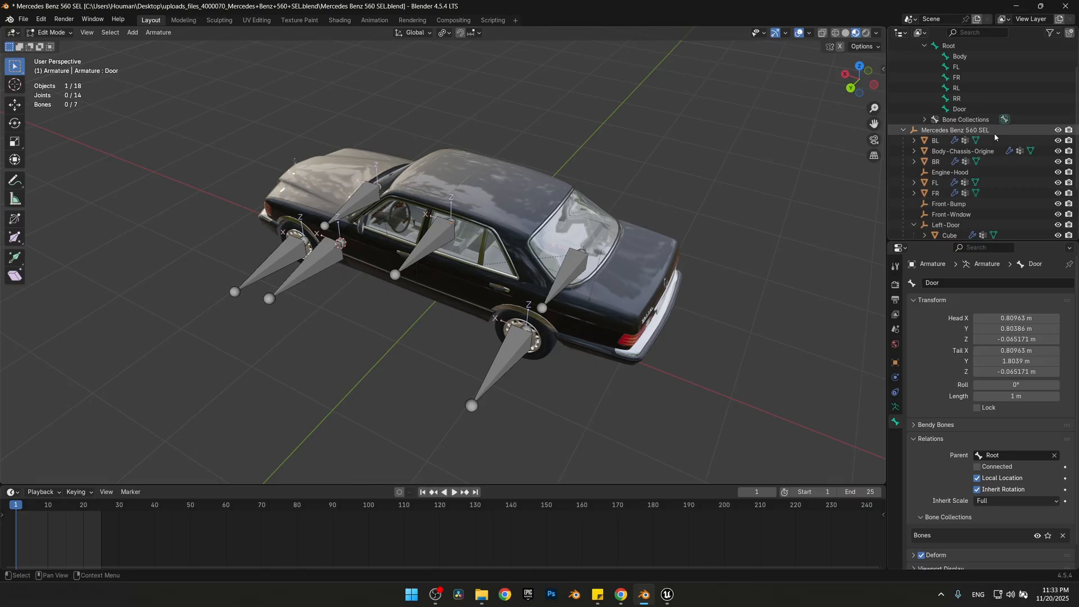
pyautogui.scroll(1, 966, 107)
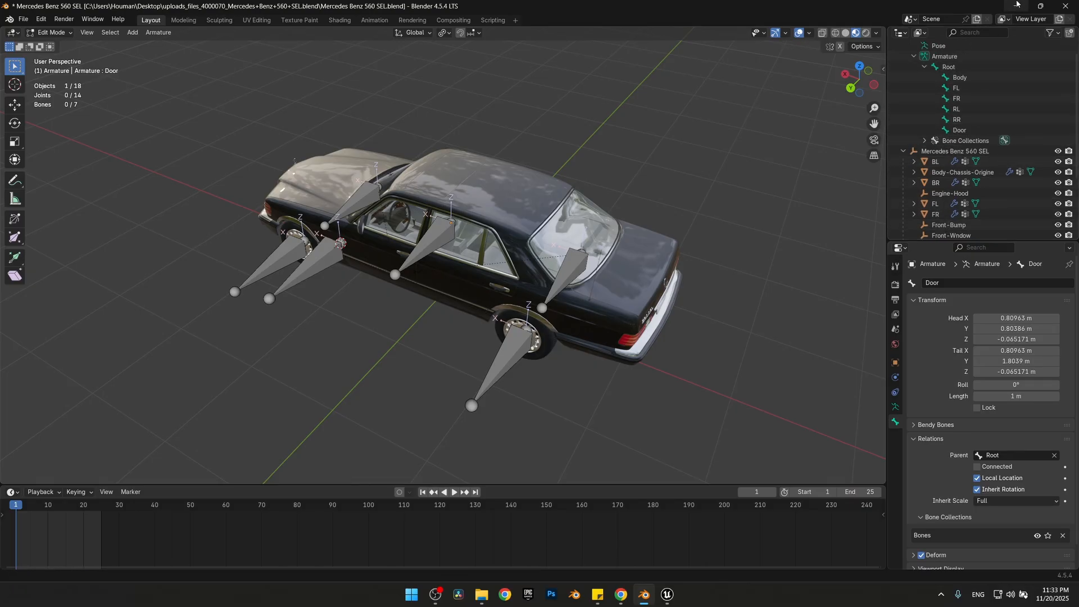
# Return to Unreal Editor, start editing the car's skeleton and rename the FL1 bone as FL
pyautogui.click(1016, 6)
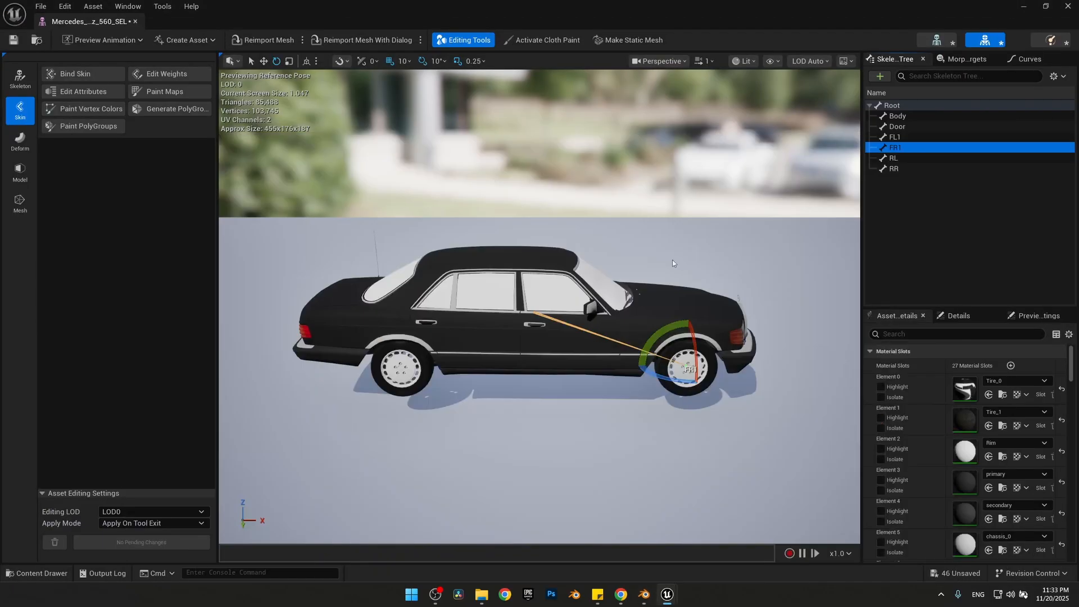
pyautogui.click(896, 137)
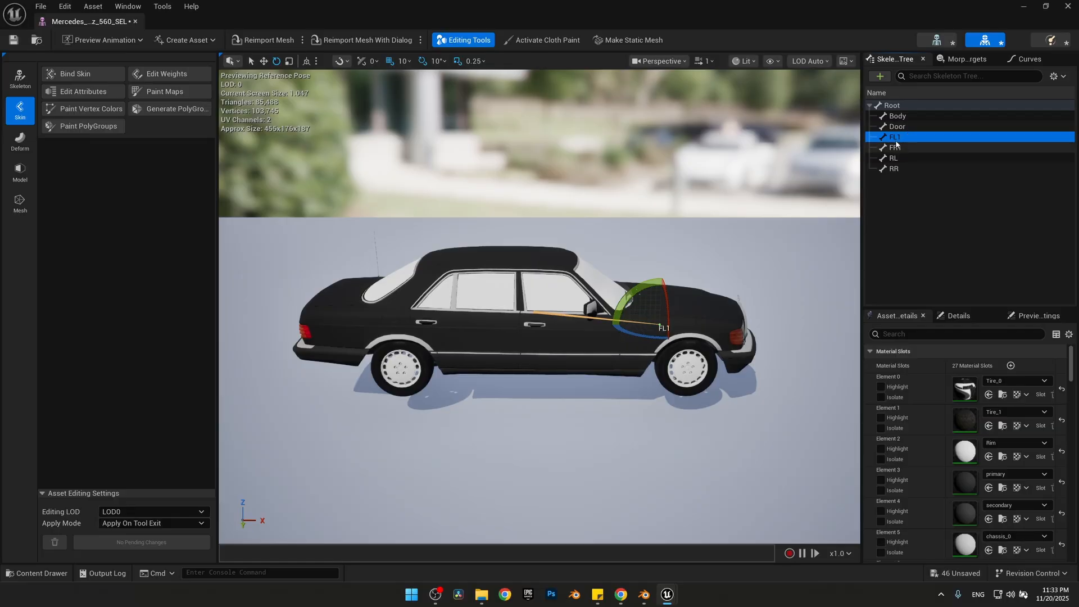
pyautogui.click(21, 78)
pyautogui.click(82, 74)
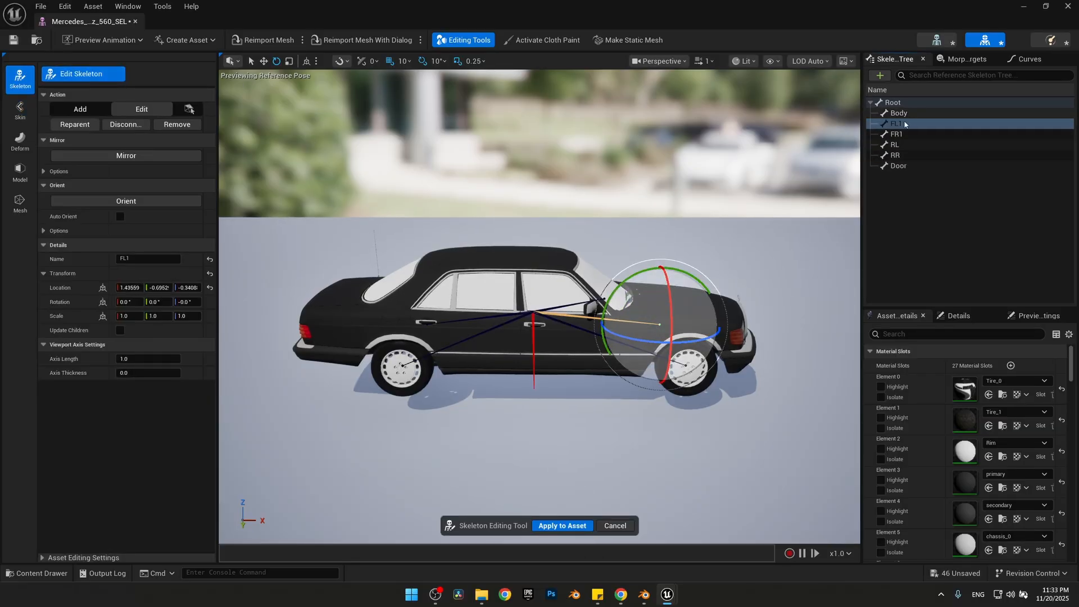
pyautogui.click(140, 257)
pyautogui.click(140, 257)
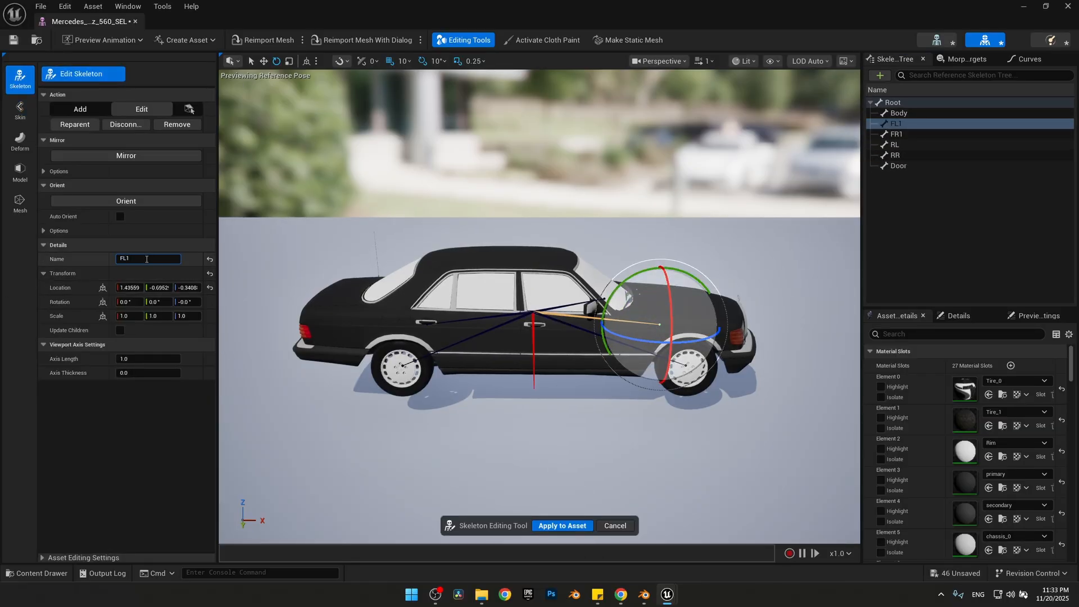
pyautogui.press('BackSpace')
pyautogui.press('Return')
# Rename the FR1 bone as FR
pyautogui.click(148, 258)
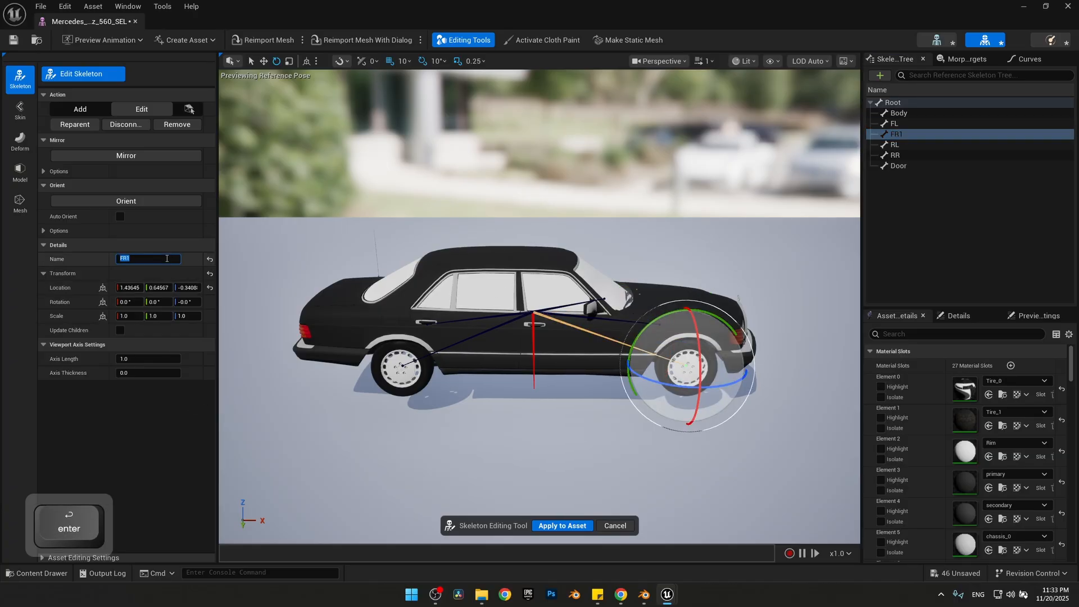
pyautogui.press('BackSpace')
pyautogui.press('Return')
# Reset the Root bone's scale, go through its child bones from FL to Door, and apply the skeleton edits to the asset
pyautogui.click(892, 104)
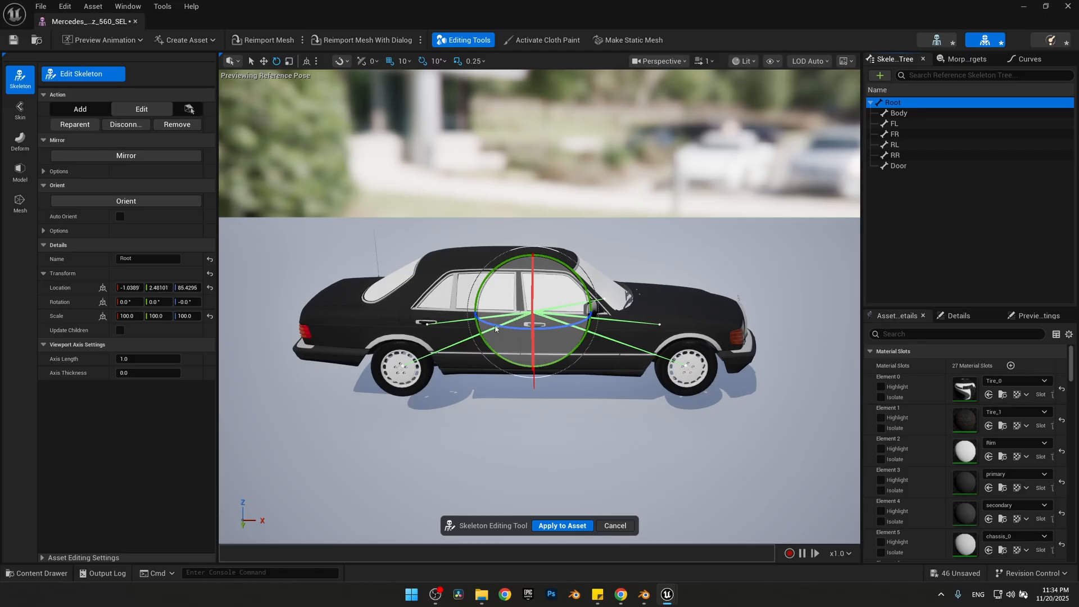
pyautogui.click(210, 316)
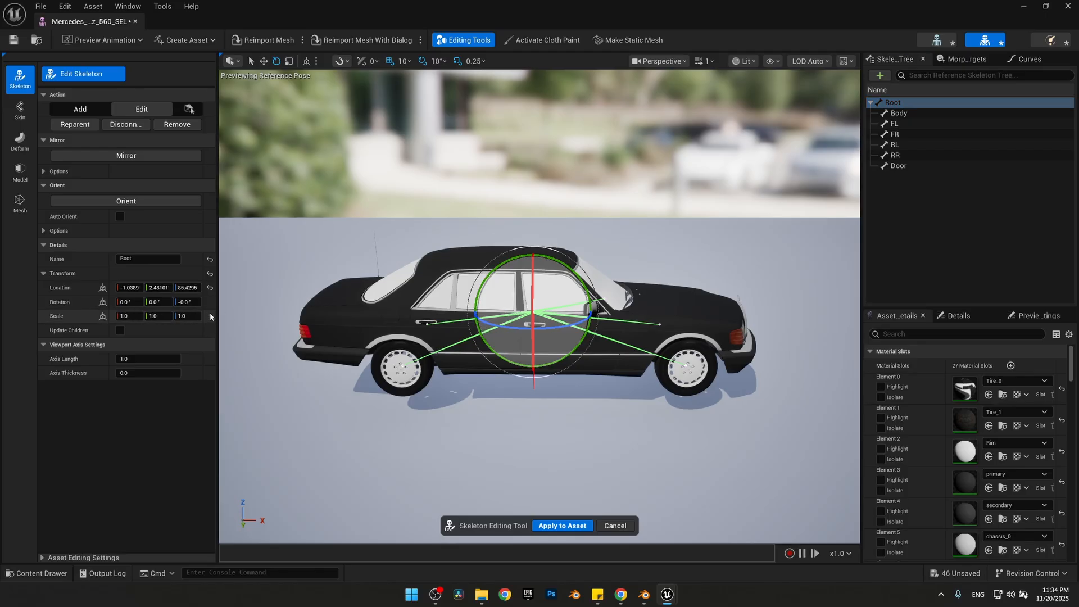
pyautogui.click(894, 123)
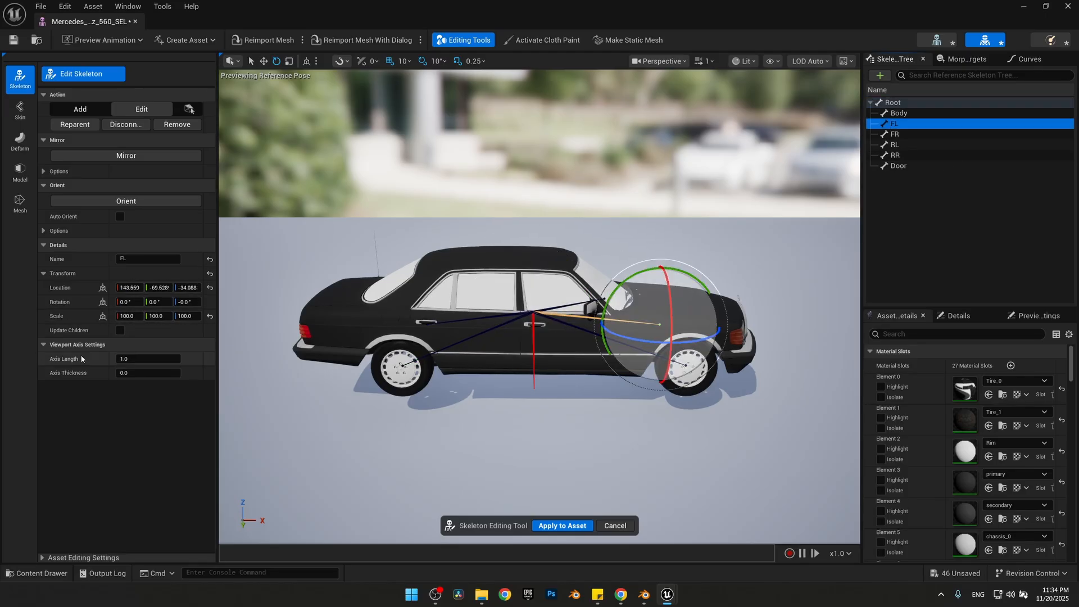
pyautogui.click(894, 134)
pyautogui.click(894, 144)
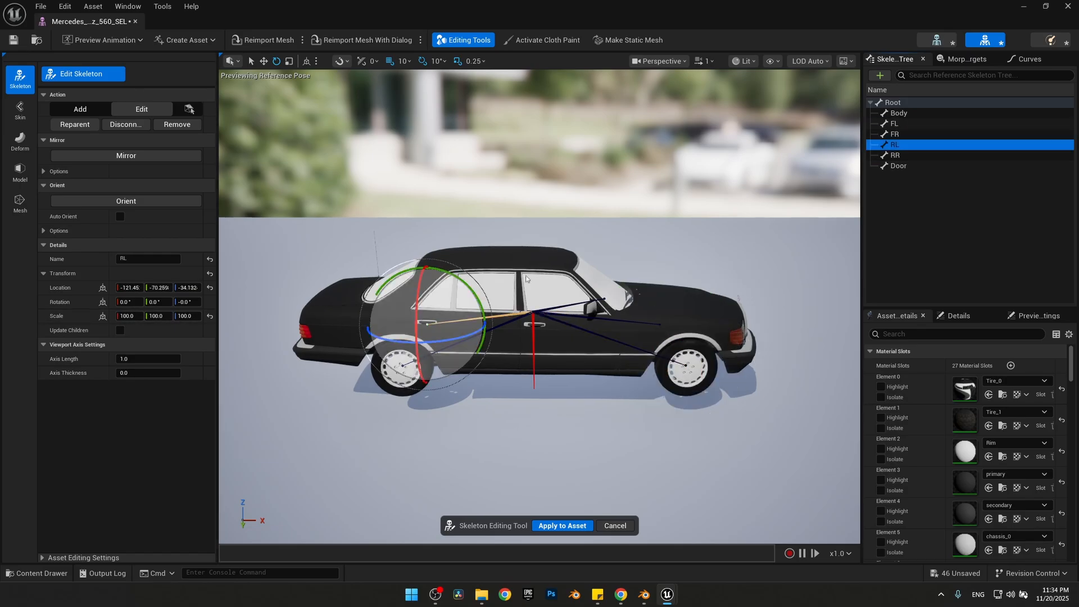
pyautogui.click(894, 155)
pyautogui.click(898, 166)
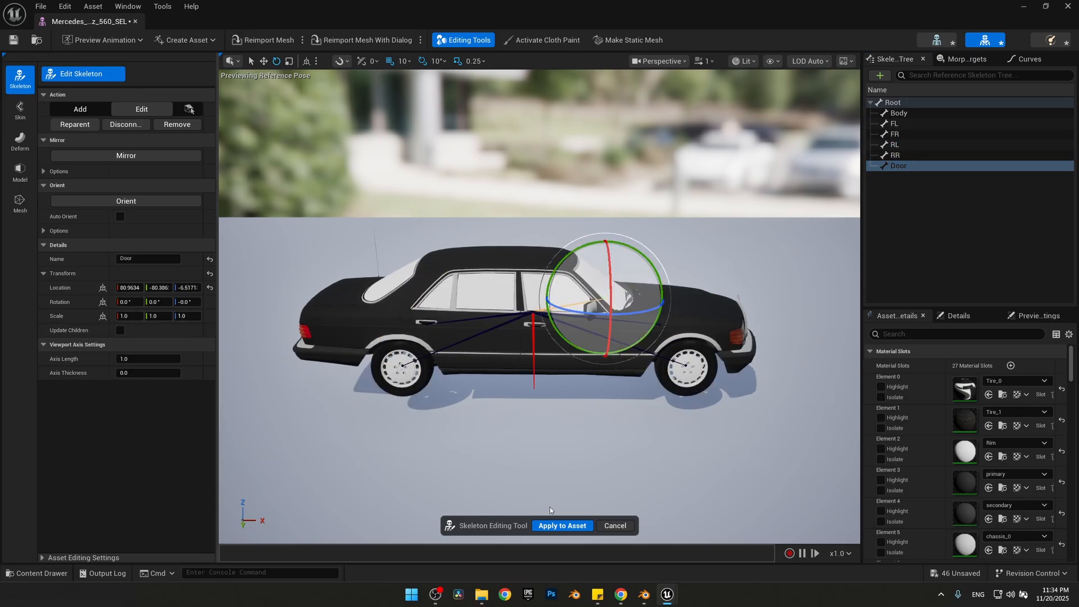
pyautogui.click(555, 526)
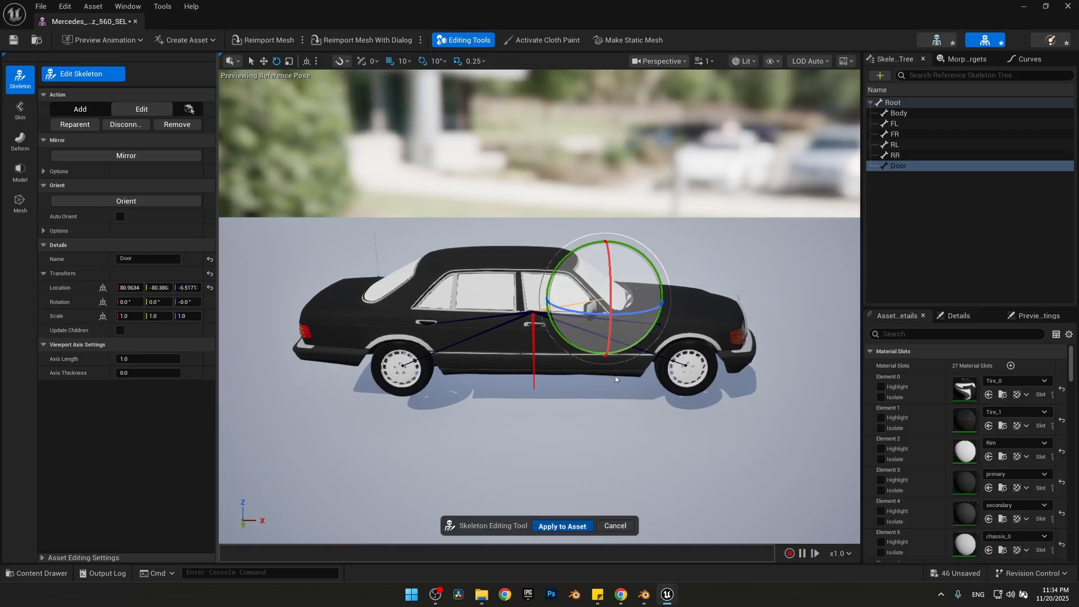
# Examine the move axes of the front wheel bones FL and FR against the scene's X direction
pyautogui.press('w')
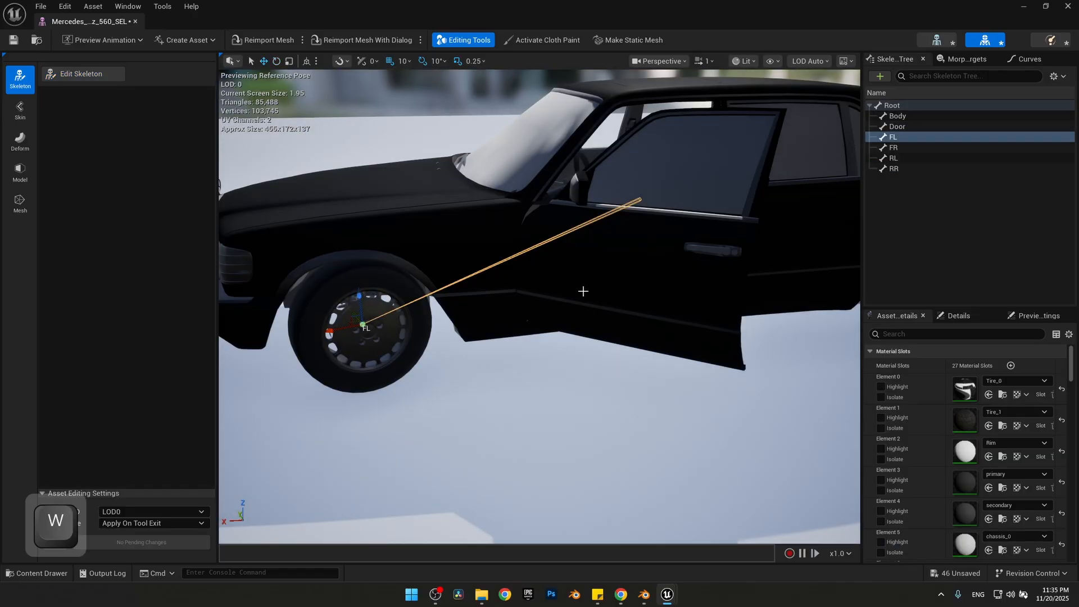
pyautogui.click(893, 147)
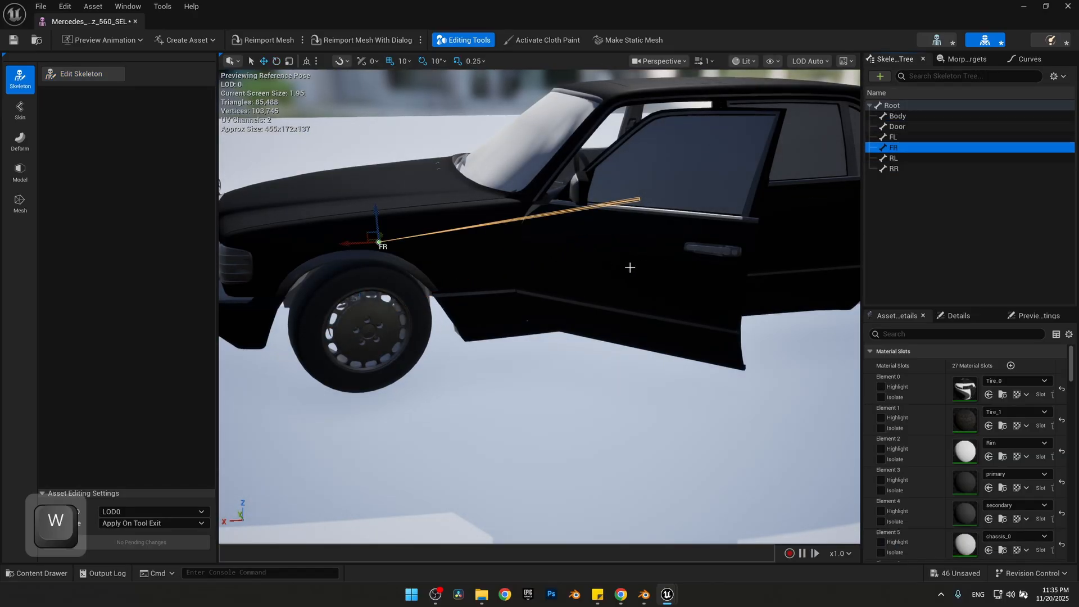
pyautogui.moveTo(369, 251); pyautogui.dragTo(296, 250, button='right')
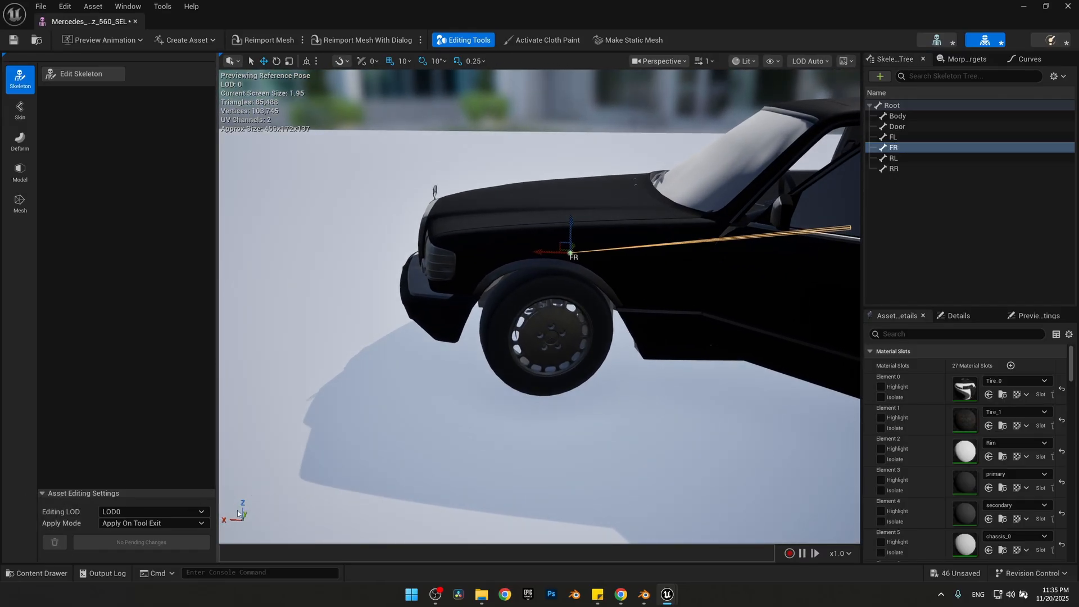
pyautogui.moveTo(392, 388); pyautogui.dragTo(441, 350, button='right')
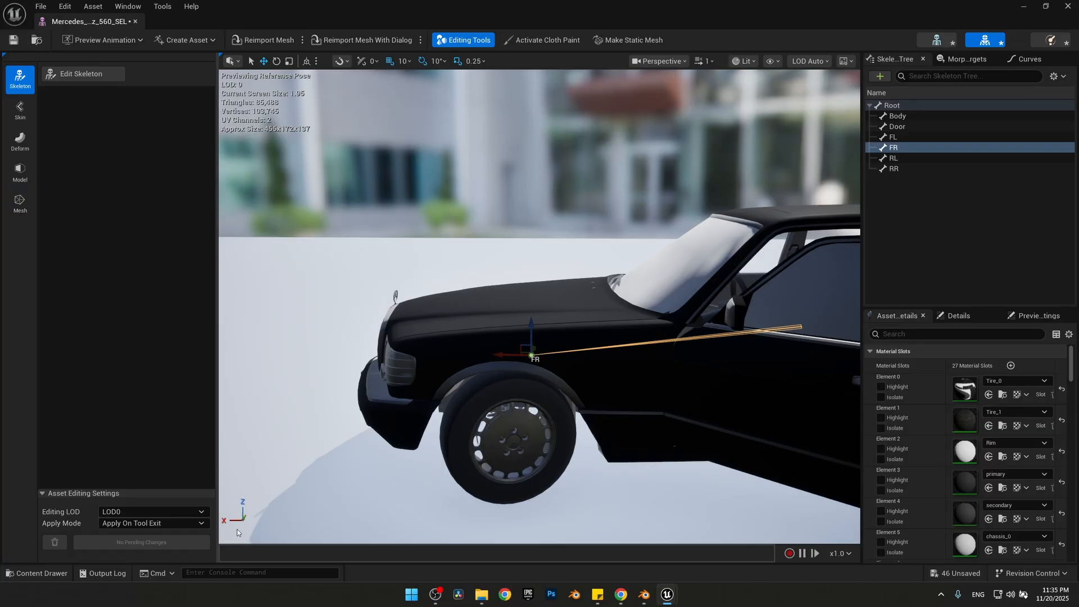
# Test-rotate the FL bone around its axes to check the front wheel's movement, and clear the selection to view the whole car
pyautogui.click(892, 136)
pyautogui.press('e')
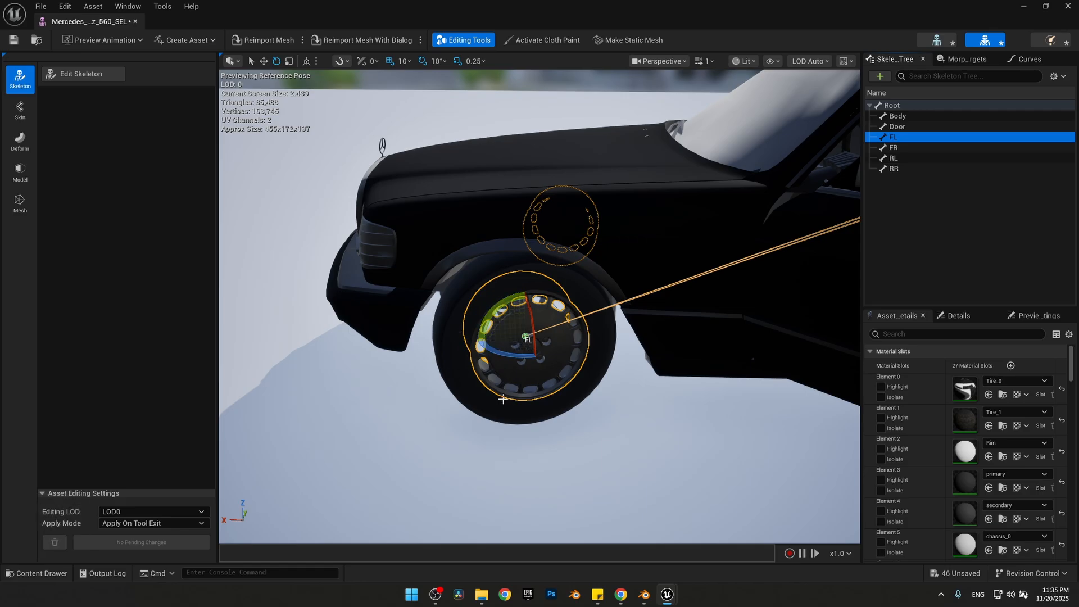
pyautogui.moveTo(495, 352); pyautogui.dragTo(484, 348)
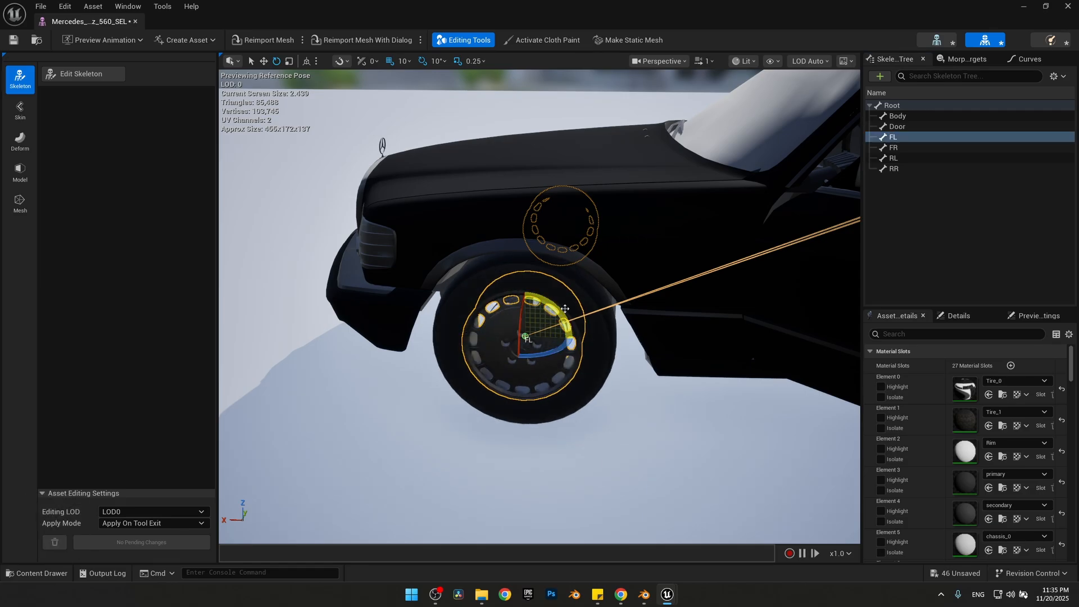
pyautogui.moveTo(561, 311); pyautogui.dragTo(596, 351)
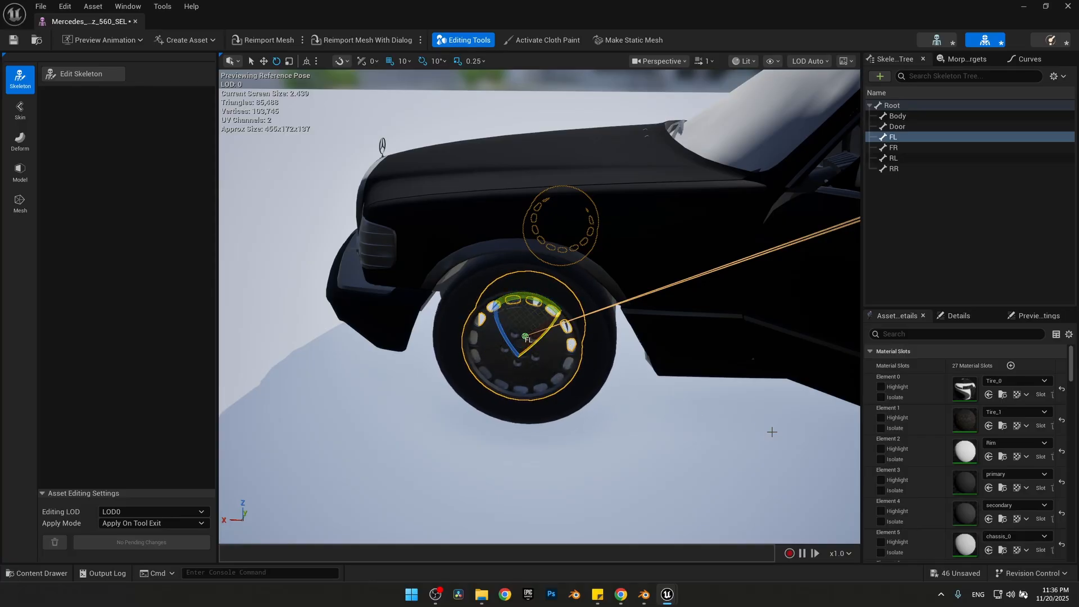
pyautogui.click(707, 429)
pyautogui.scroll(-6, 607, 391)
pyautogui.moveTo(608, 388); pyautogui.dragTo(651, 364, button='right')
pyautogui.press('s')
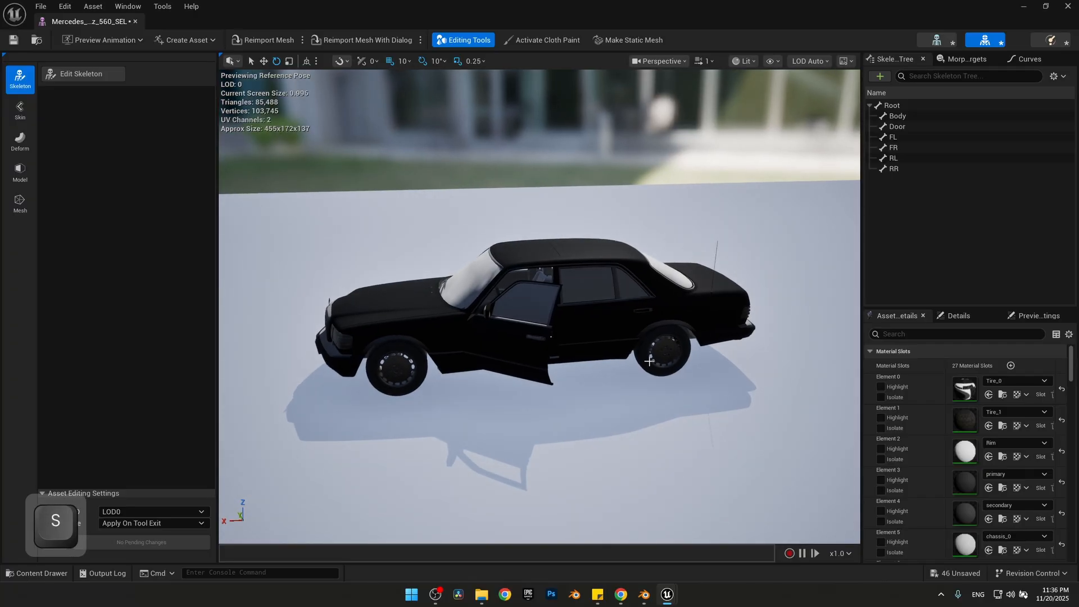